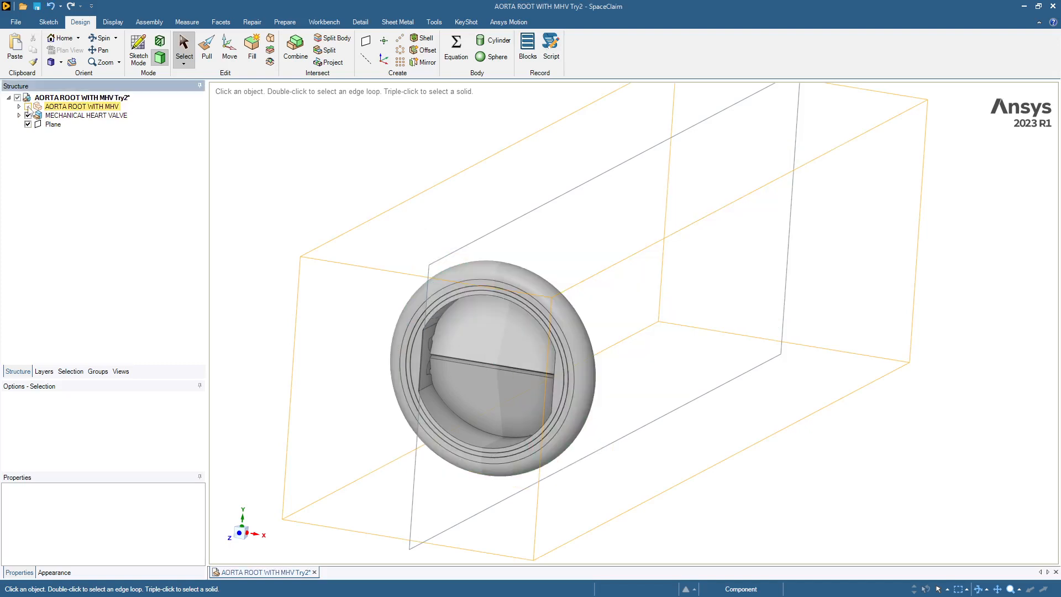
Step: Hide the mechanical heart valve and open the AORTA ROOT WITH MHV component in its own window
mouse_move(315, 320)
middle_down()
mouse_move(237, 332)
mouse_move(310, 314)
middle_up()
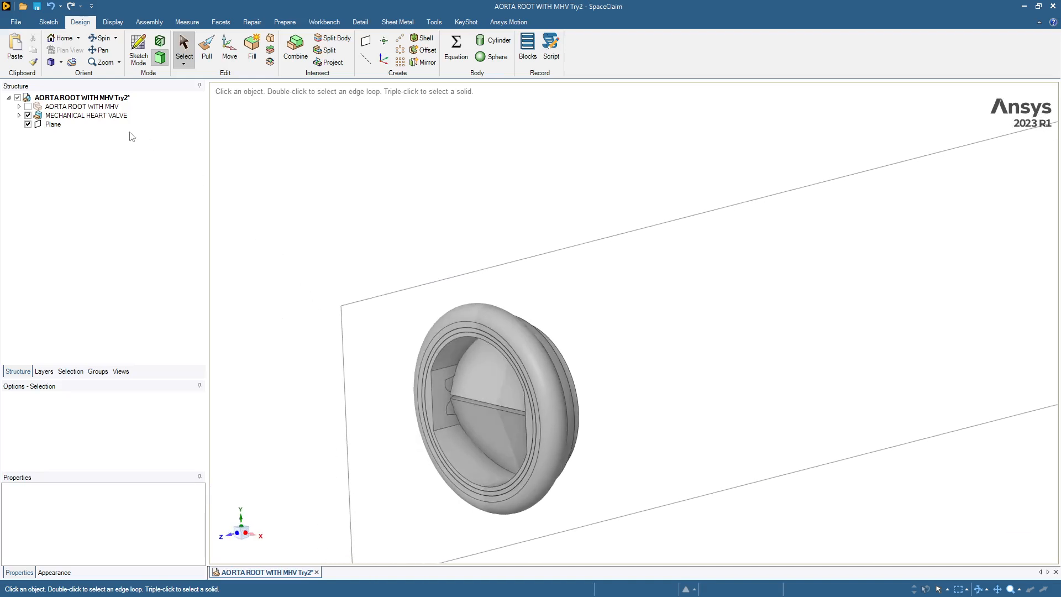
click(28, 114)
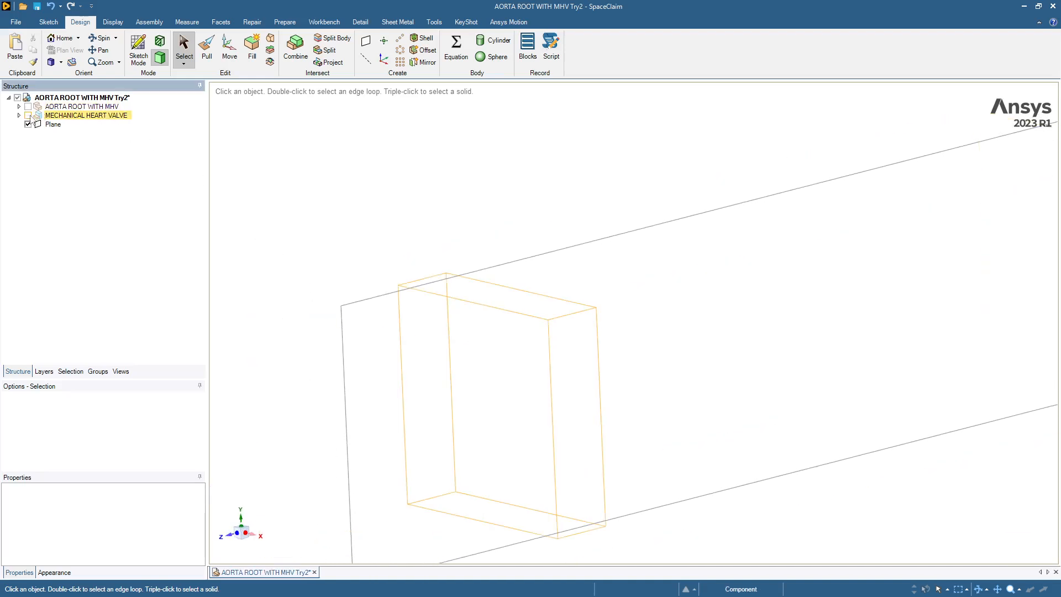
right_click(57, 108)
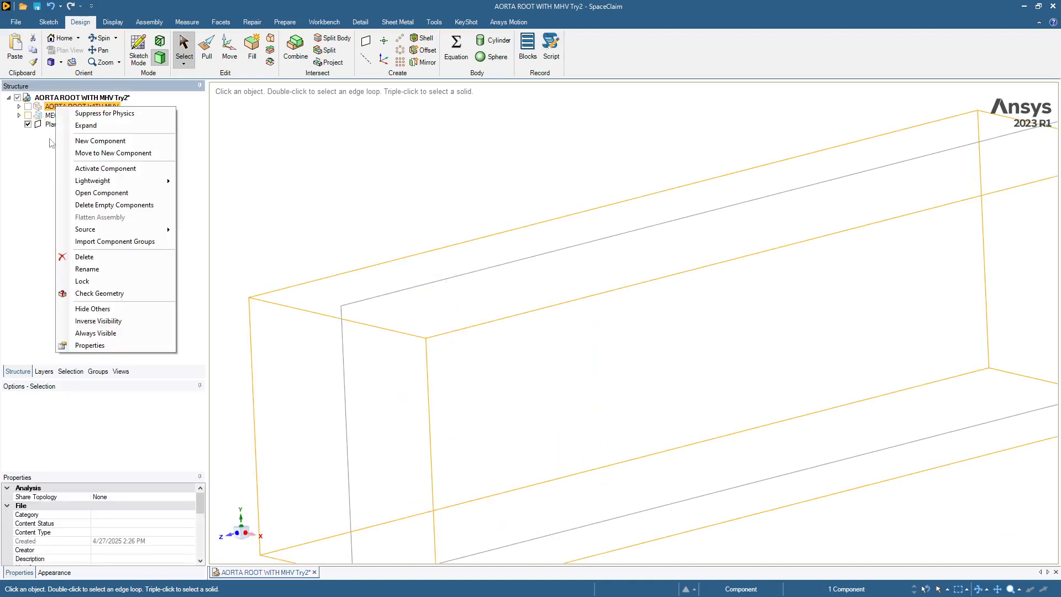
click(84, 193)
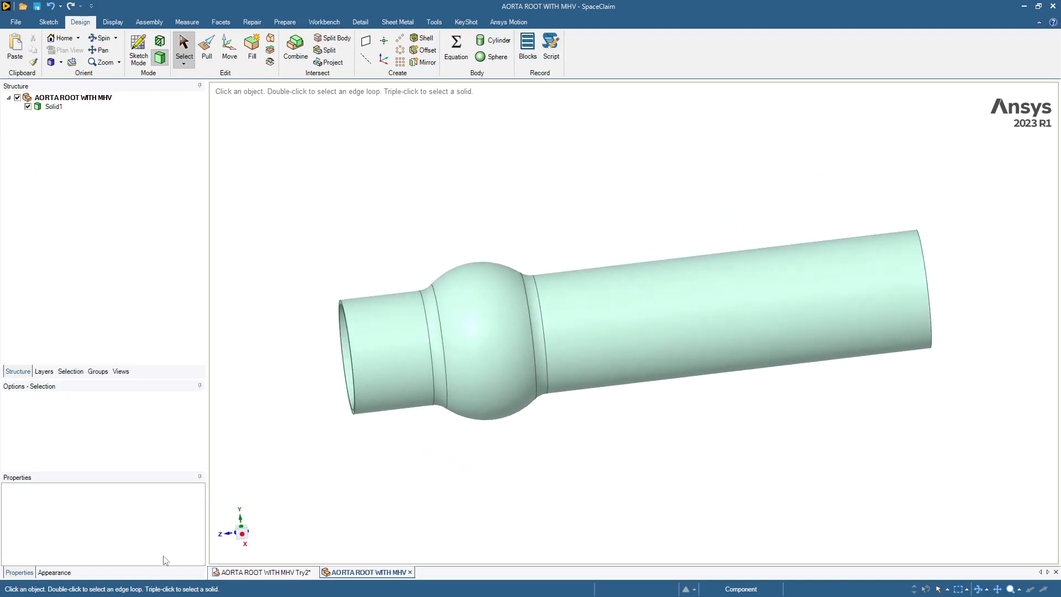
Step: Move the assembly's plane into the AORTA ROOT WITH MHV component and return to that component's window
click(247, 573)
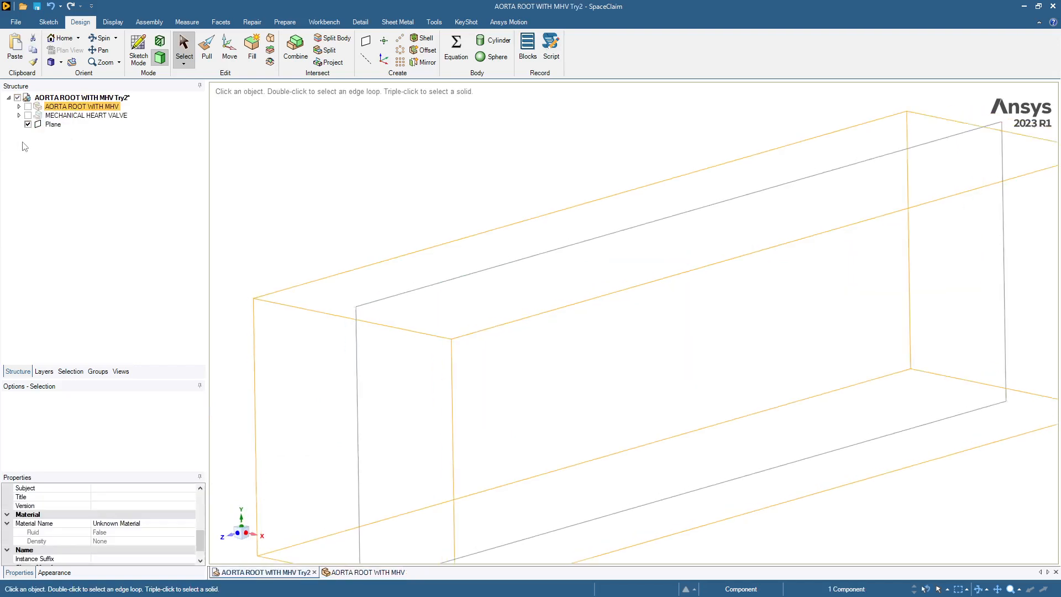
click(37, 126)
drag(49, 126, 53, 110)
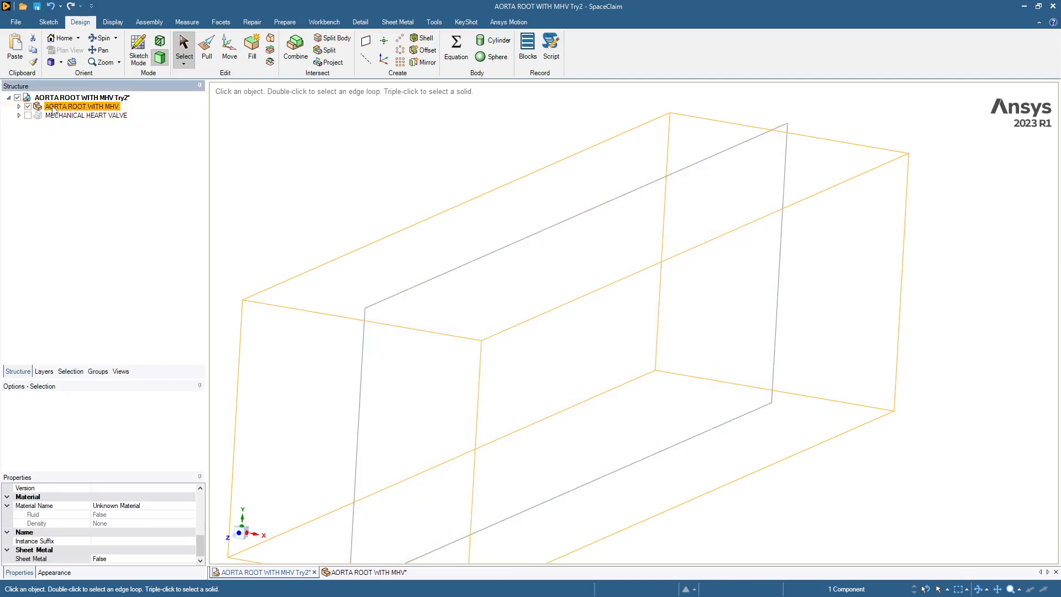
click(19, 106)
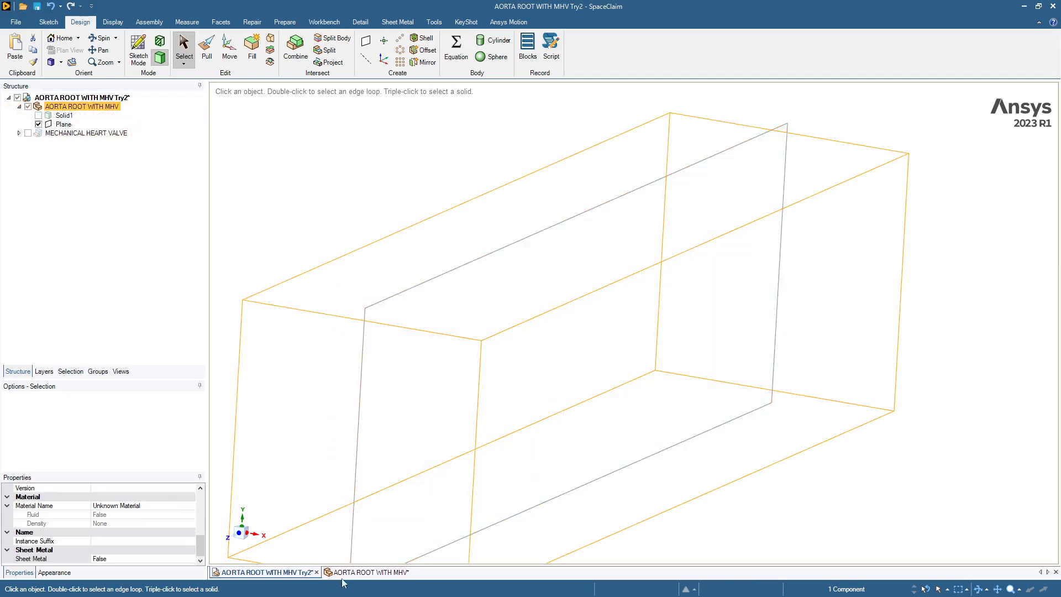
click(367, 572)
middle_drag(303, 285, 385, 267)
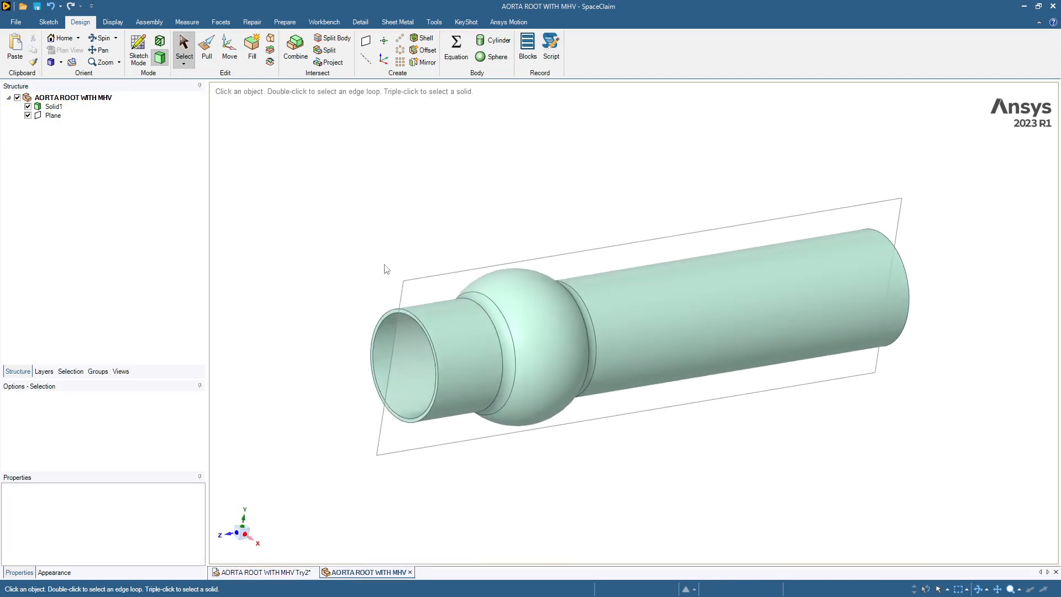
Step: Section the aorta root along the plane and examine the inner wall where the bulb meets the long tube
click(422, 284)
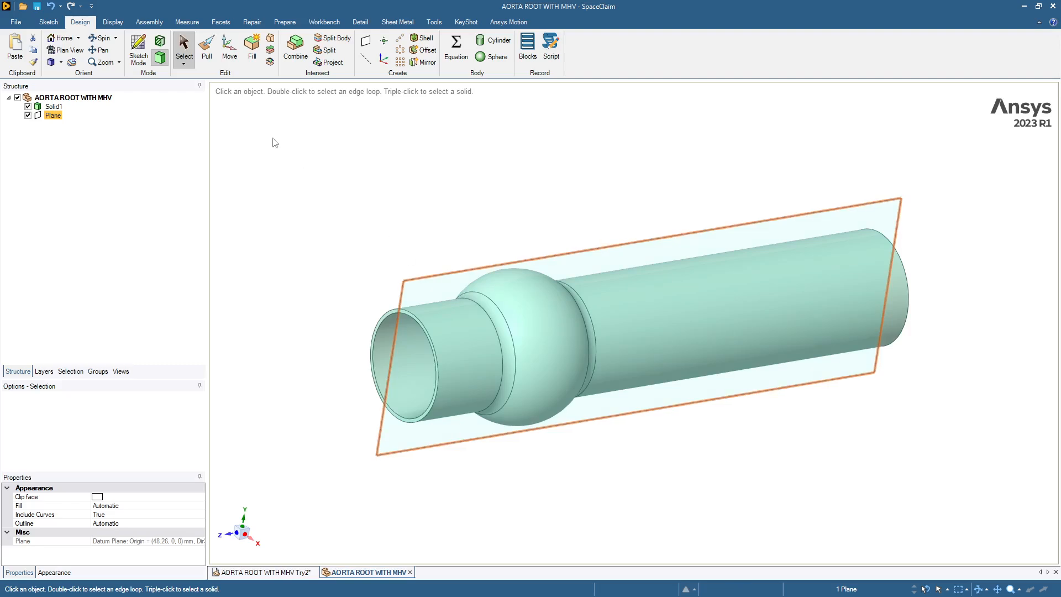
click(161, 43)
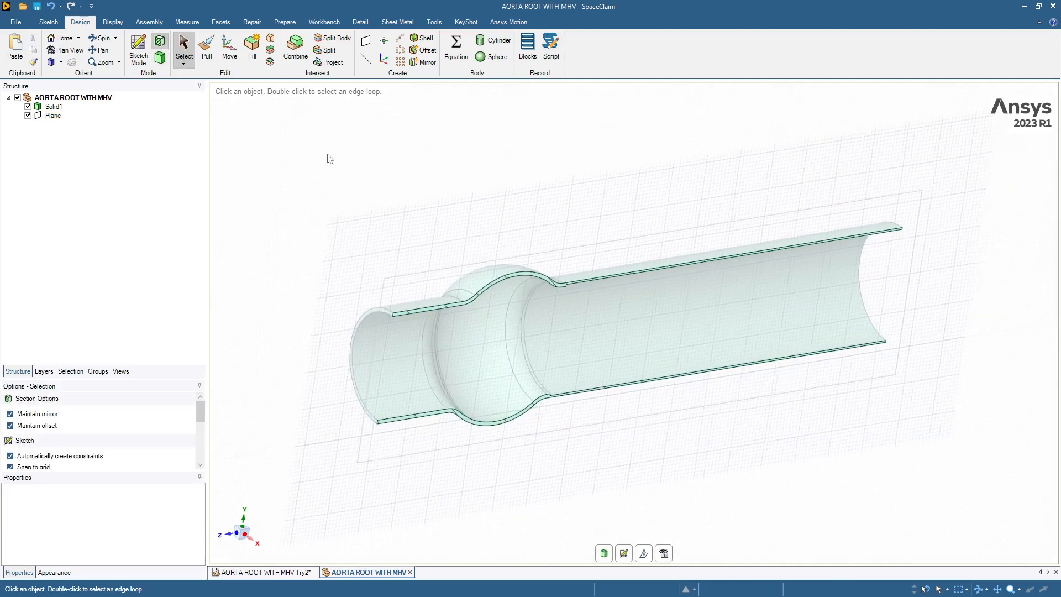
scroll(459, 220, up, 5)
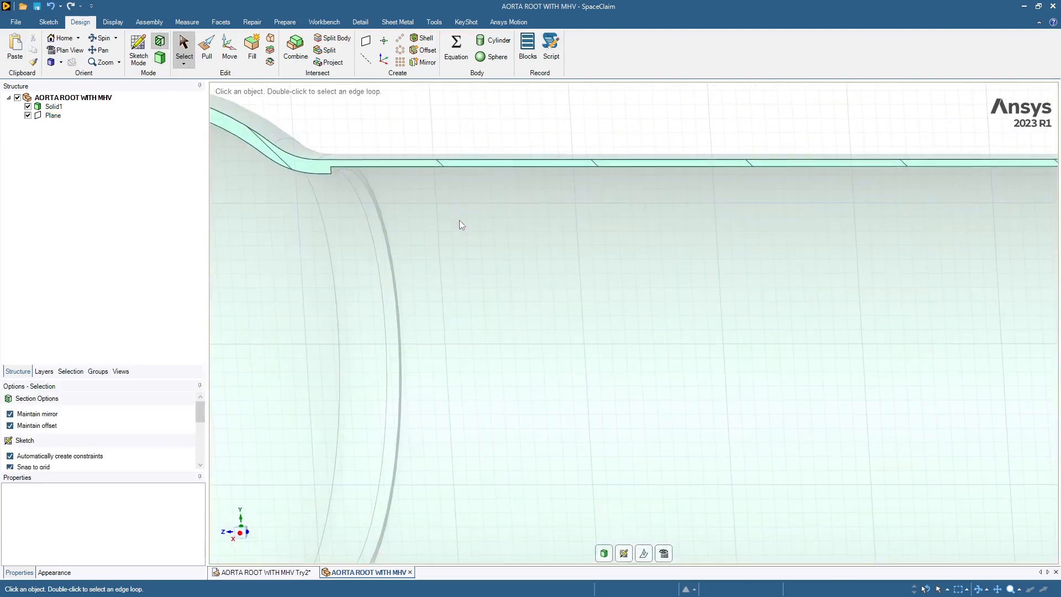
scroll(459, 220, down, 3)
scroll(460, 220, up, 5)
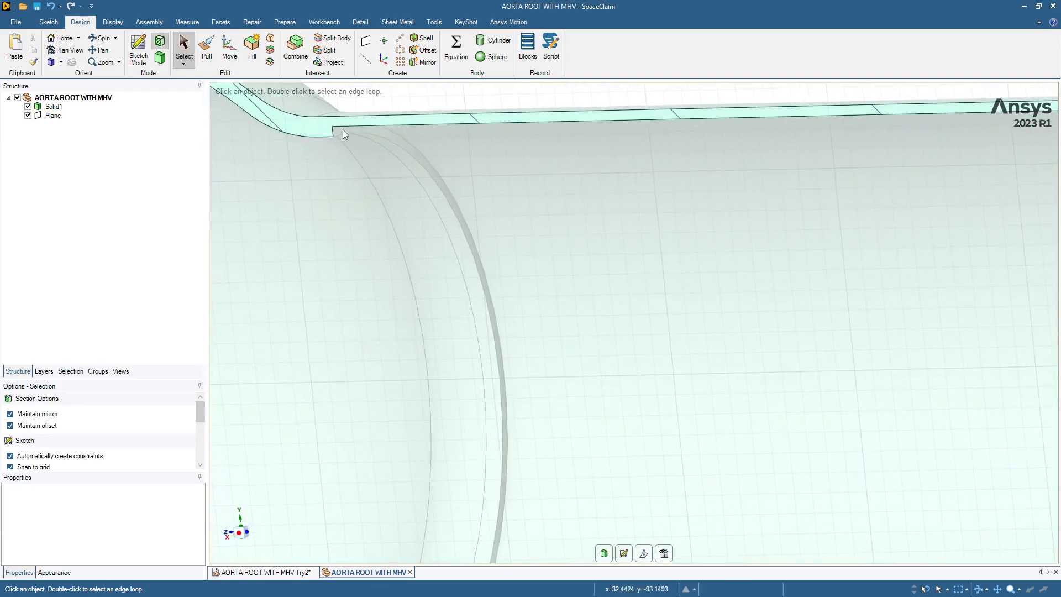
middle_drag(343, 129, 344, 150)
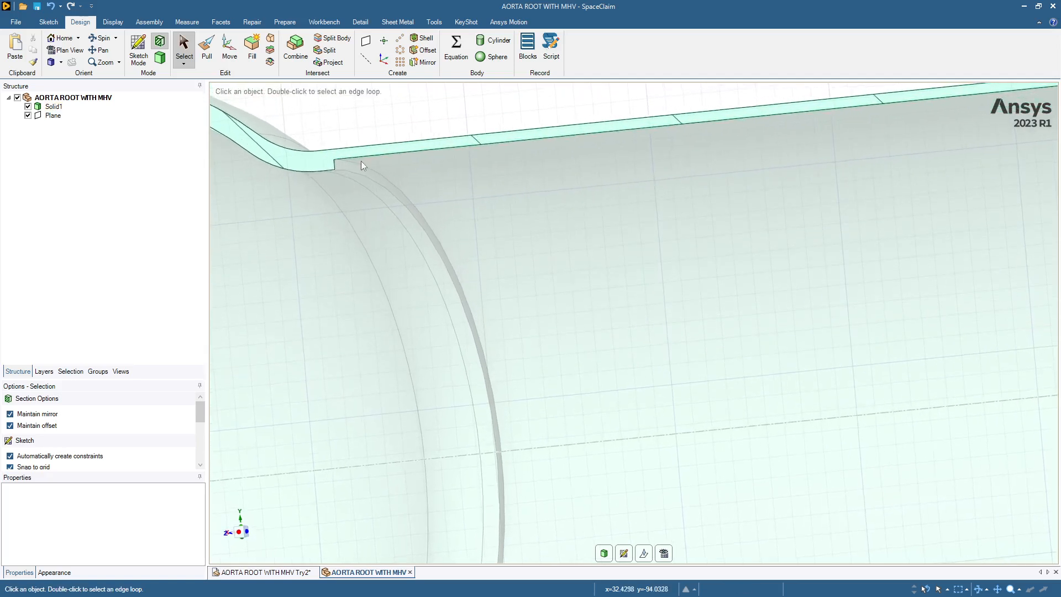
scroll(361, 161, down, 2)
scroll(342, 106, down, 6)
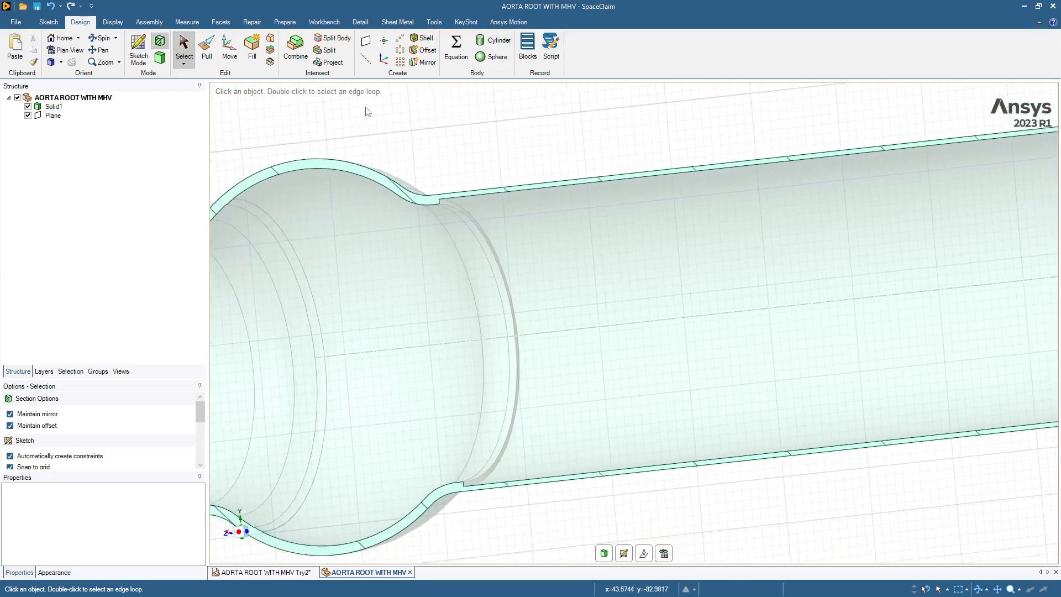
scroll(362, 111, down, 5)
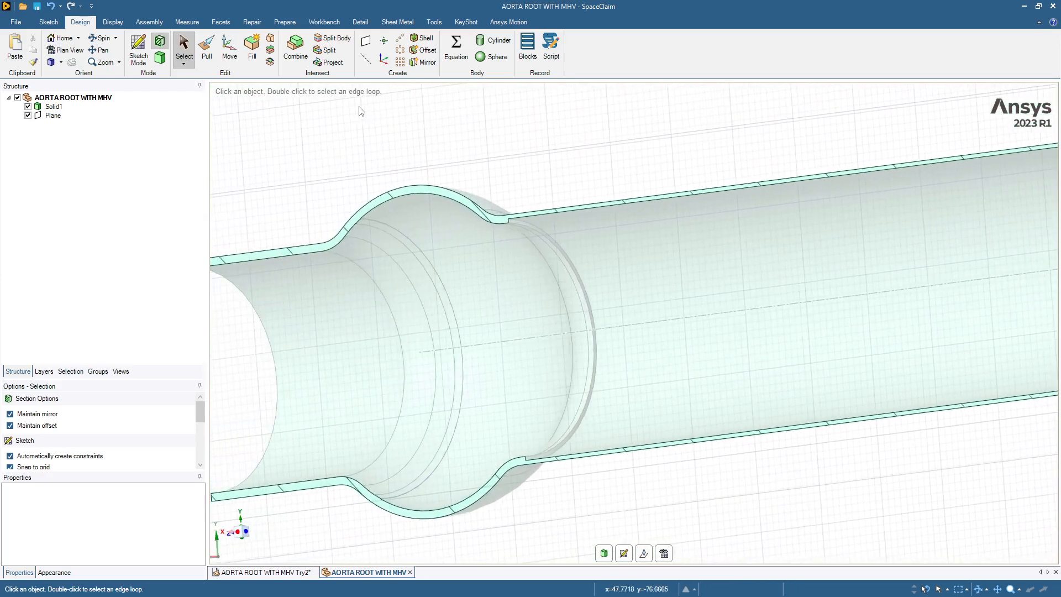
middle_drag(362, 111, 361, 111)
scroll(359, 107, up, 5)
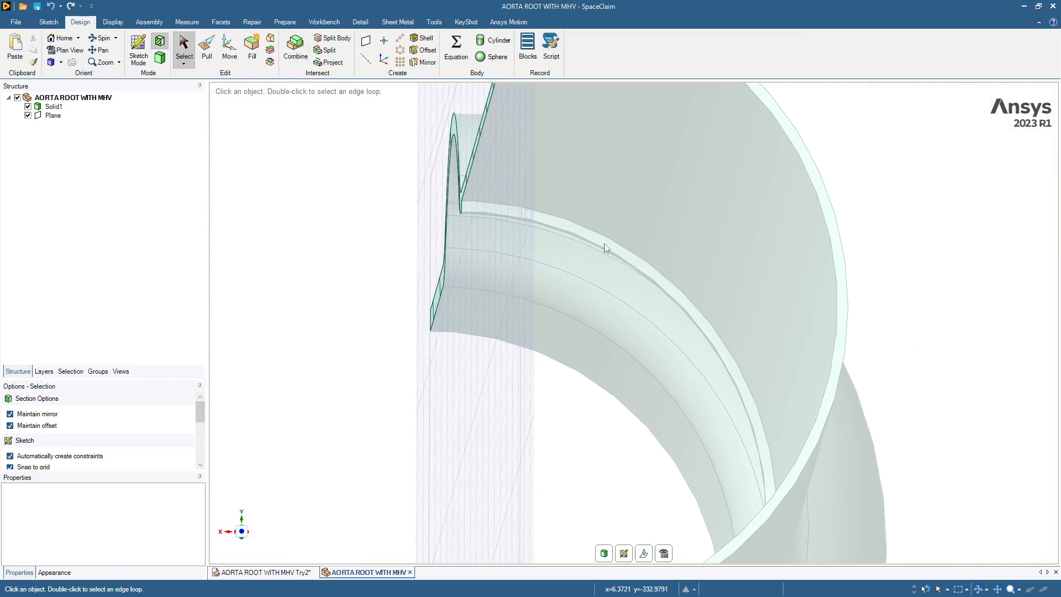
Step: Leave the section view and select the ring-shaped step face together with the long tube's inner face
click(159, 59)
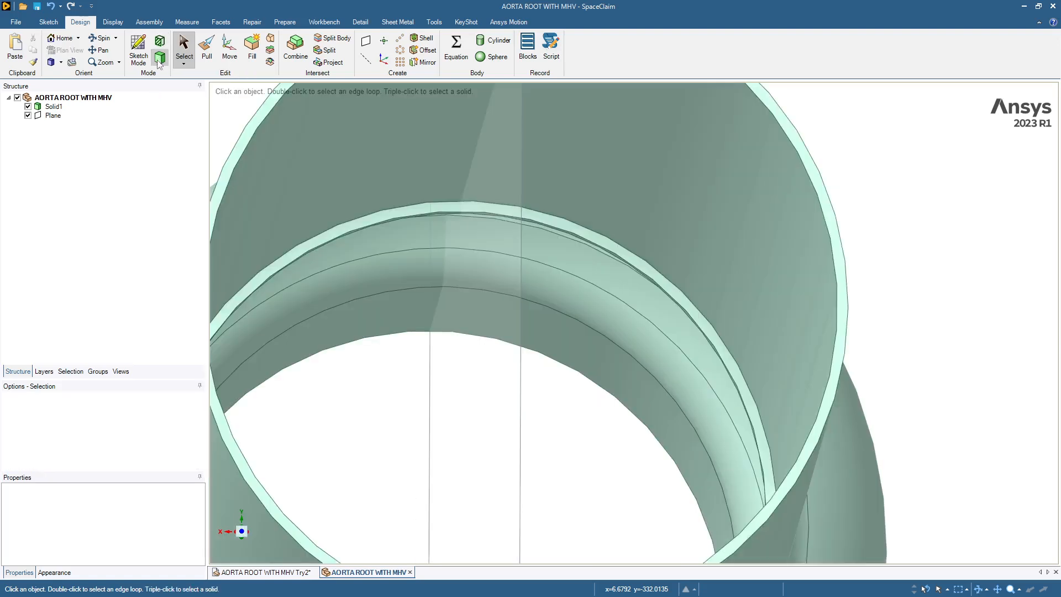
click(568, 227)
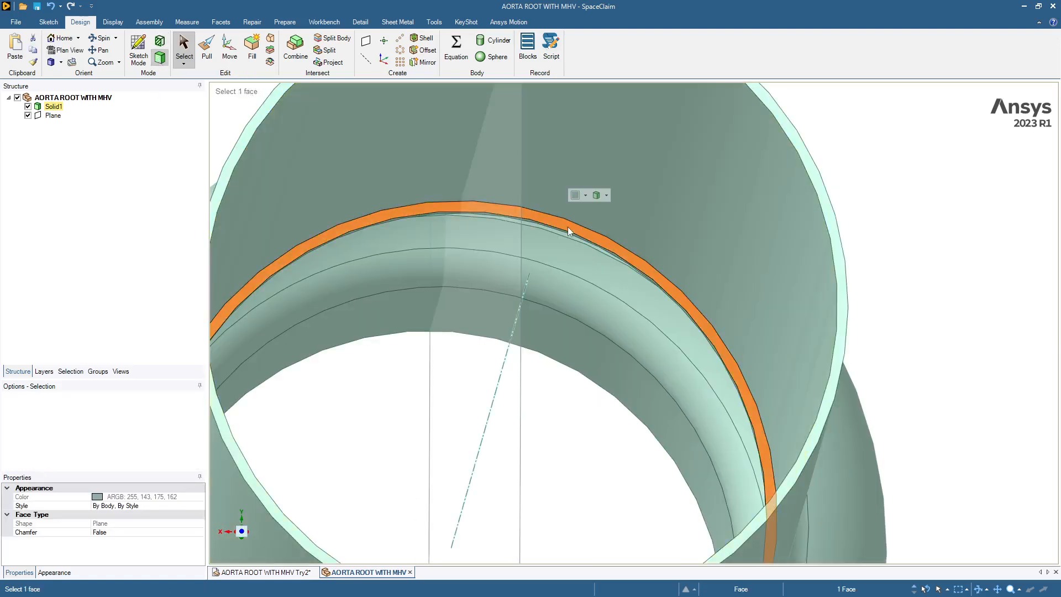
ctrl+click(601, 184)
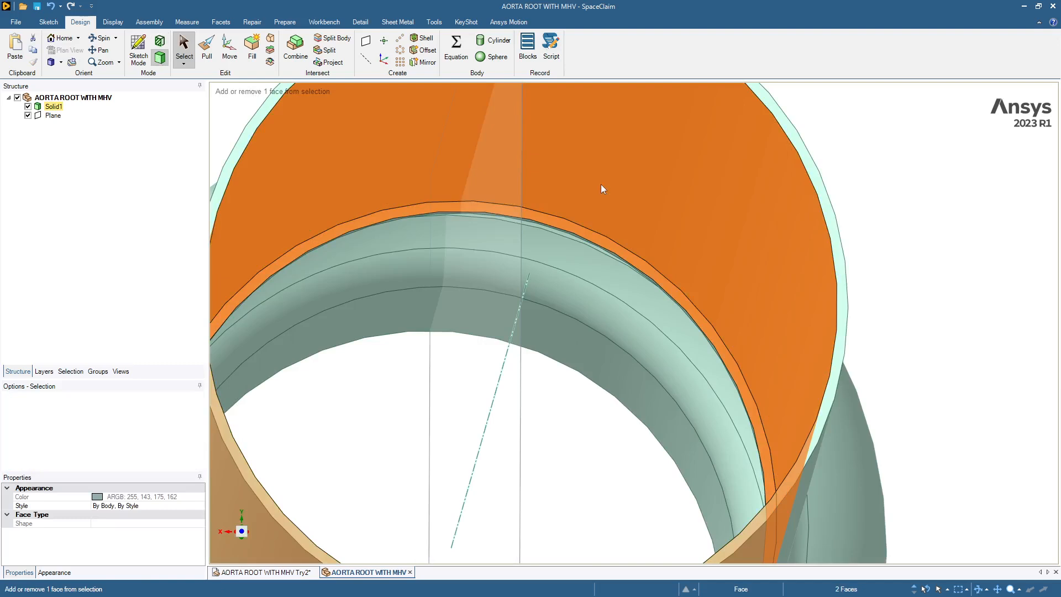
key(Escape)
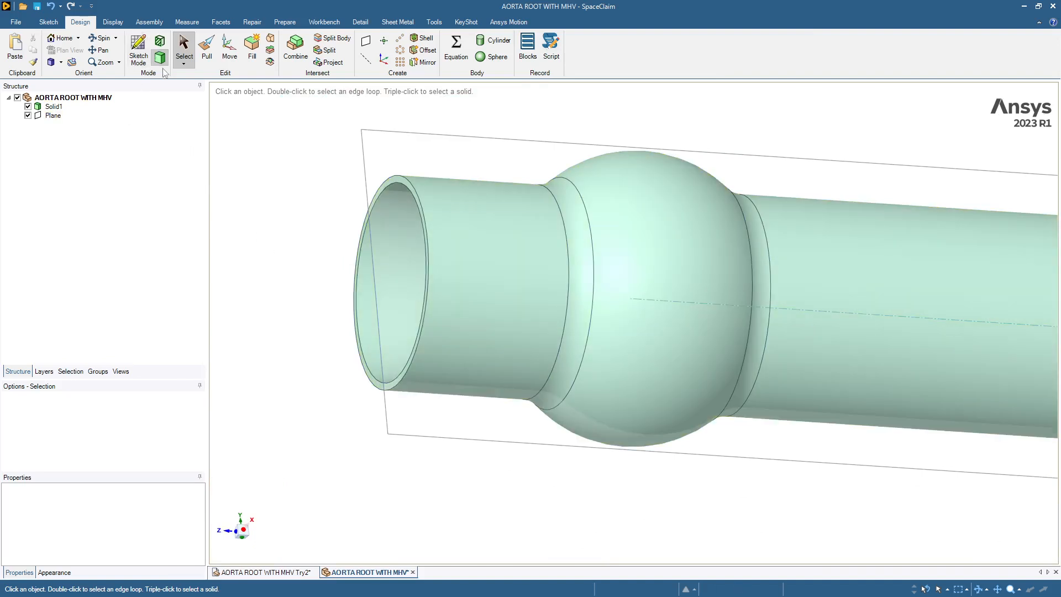
Step: Section the aorta root along the plane again, examine the inner wall between the short tube and the bulb, and return to the solid view
click(367, 130)
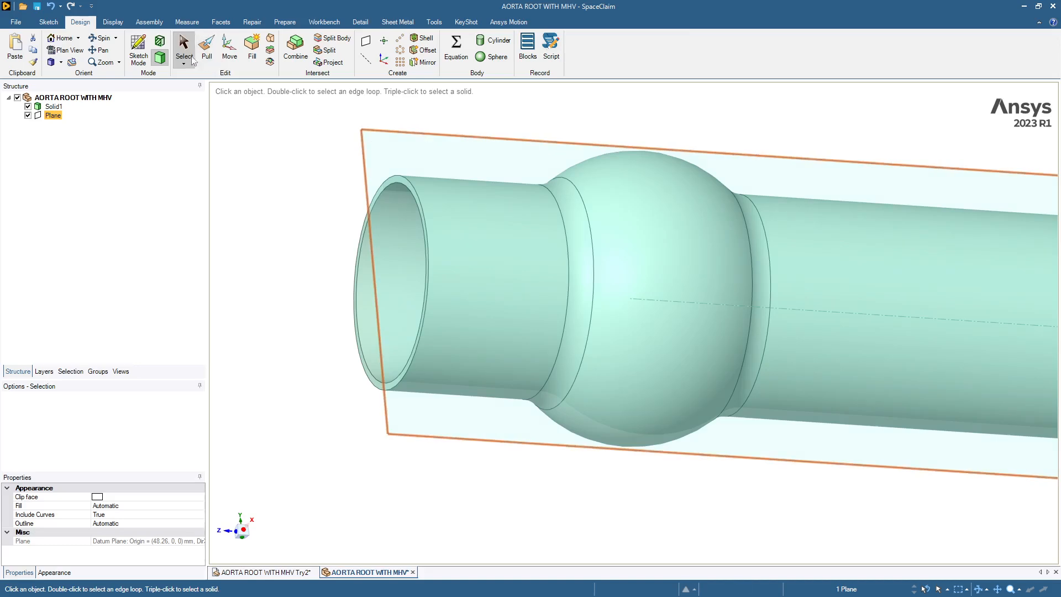
click(159, 44)
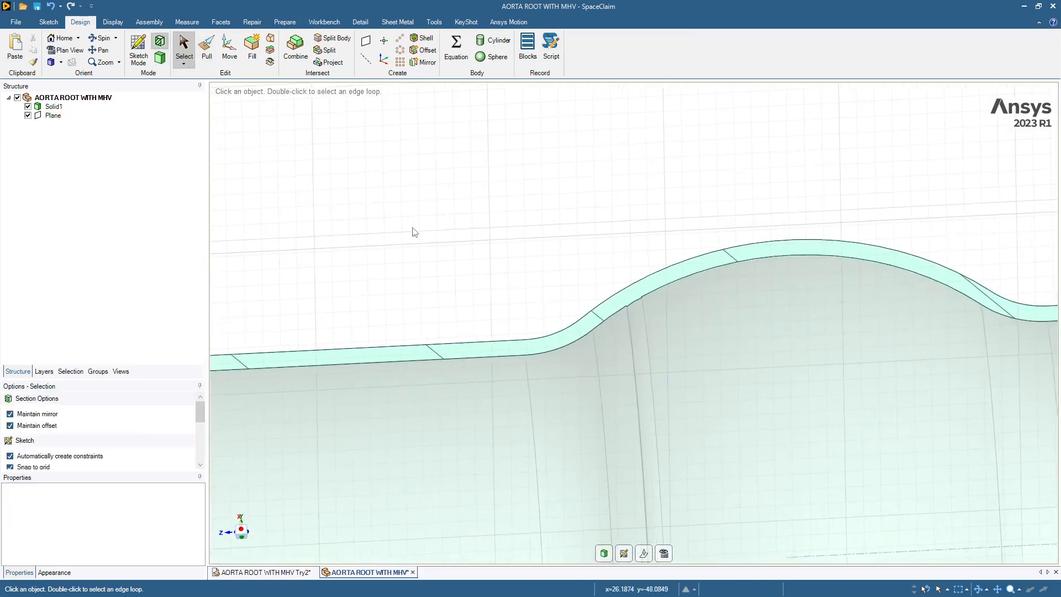
scroll(595, 283, up, 10)
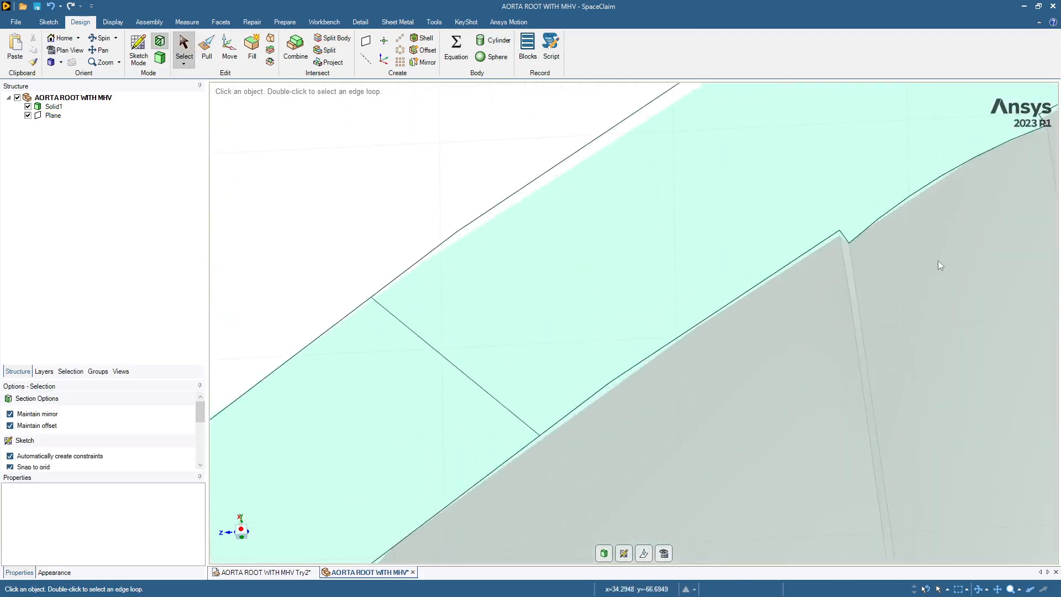
scroll(937, 260, down, 4)
ctrl+middle_drag(998, 221, 724, 133)
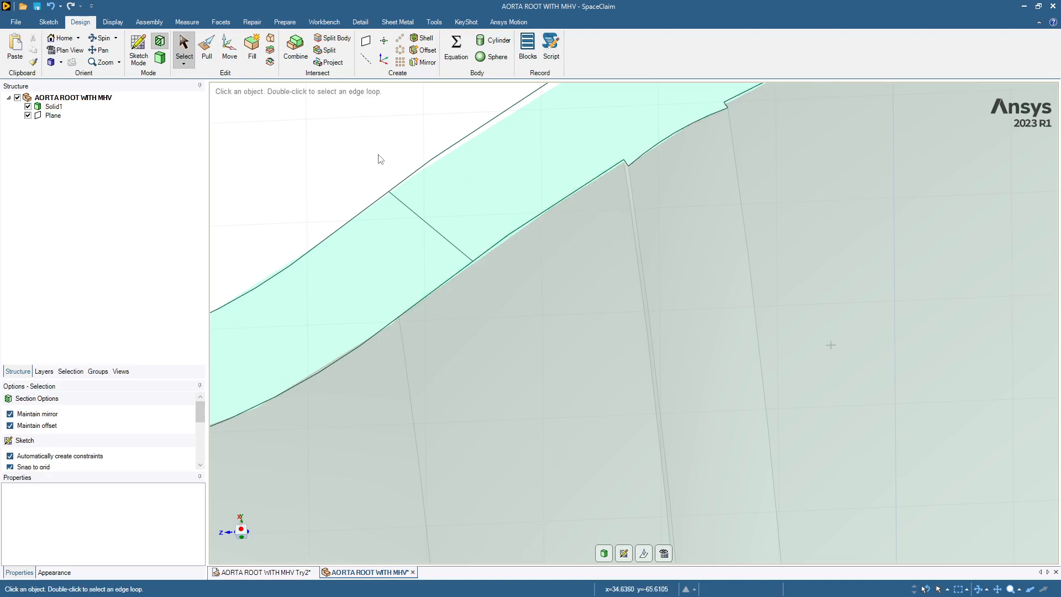
scroll(380, 159, down, 3)
scroll(380, 159, up, 3)
scroll(381, 159, down, 3)
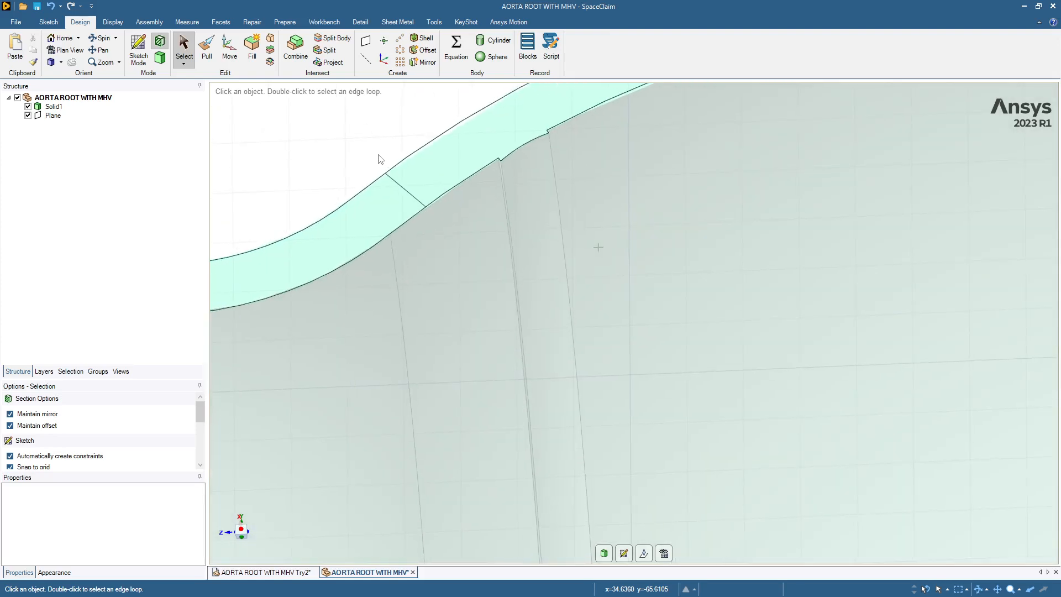
scroll(380, 159, down, 3)
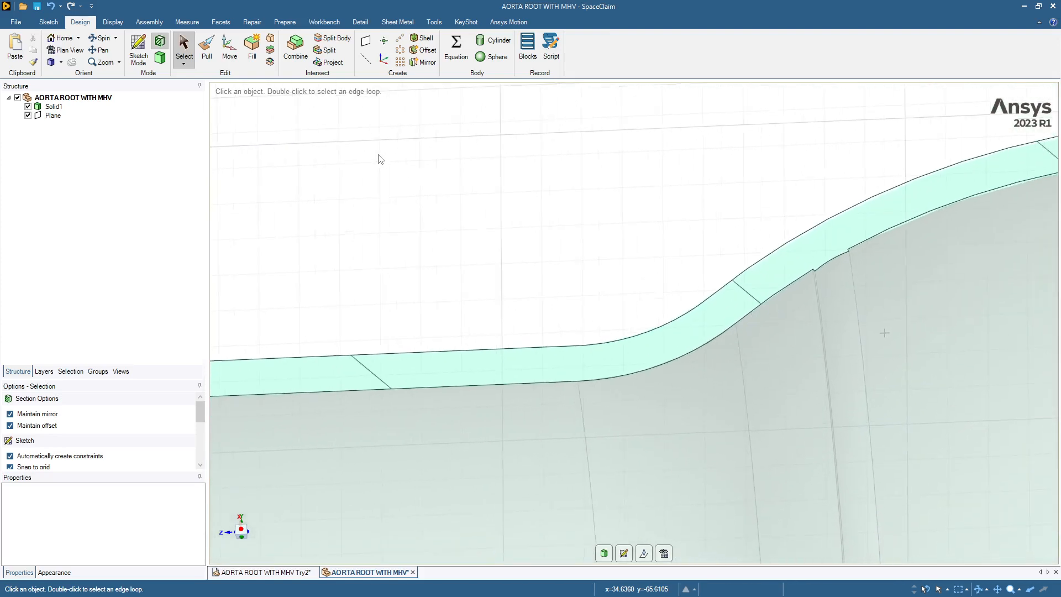
scroll(380, 159, right, 3)
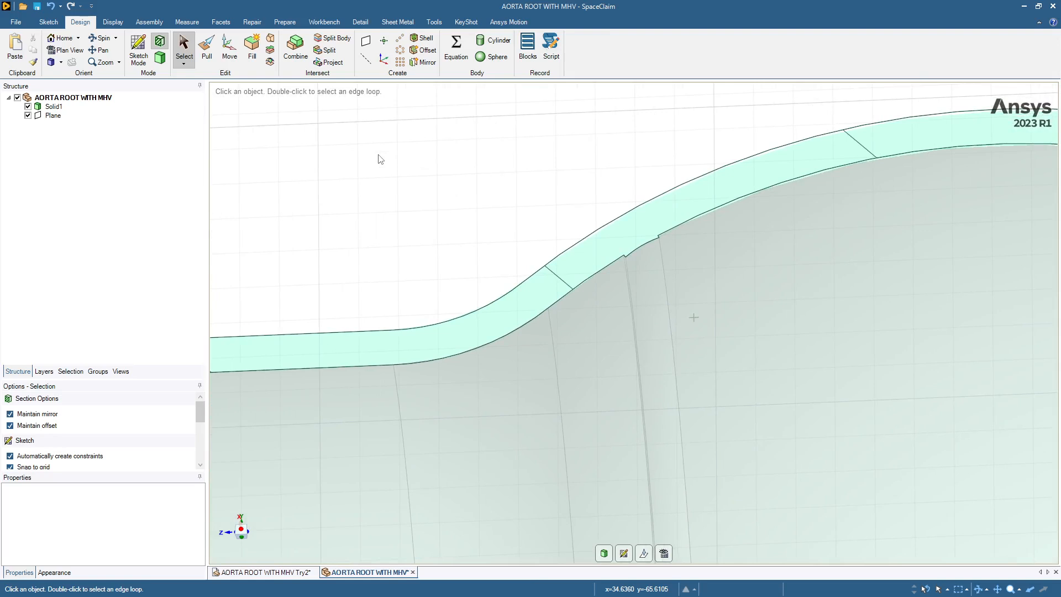
scroll(380, 159, down, 4)
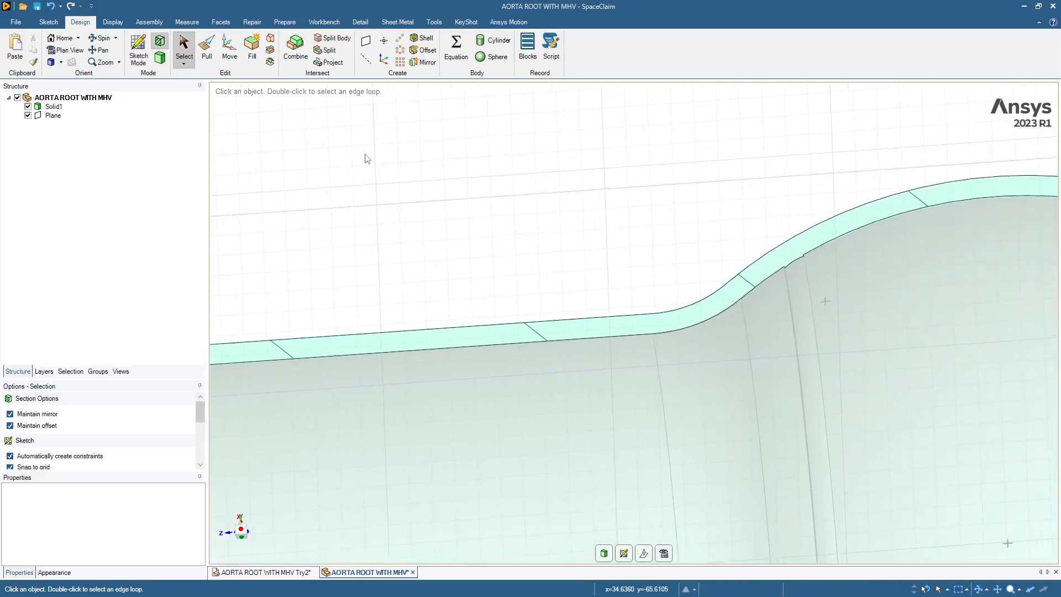
click(160, 59)
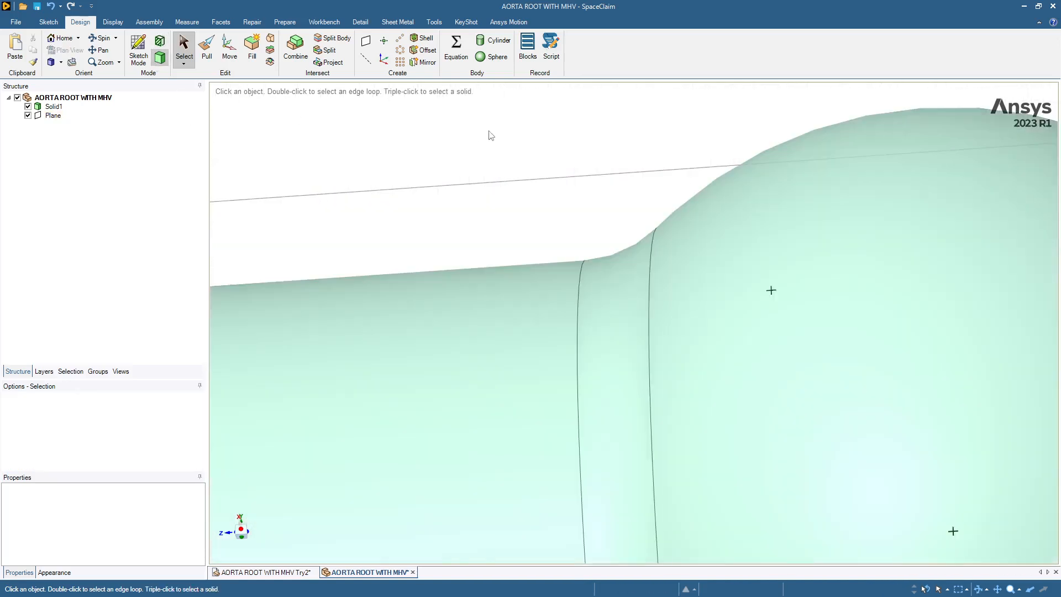
Step: Hide the plane that runs lengthwise through the aorta root
click(751, 218)
click(620, 207)
scroll(619, 206, up, 2)
scroll(582, 242, down, 6)
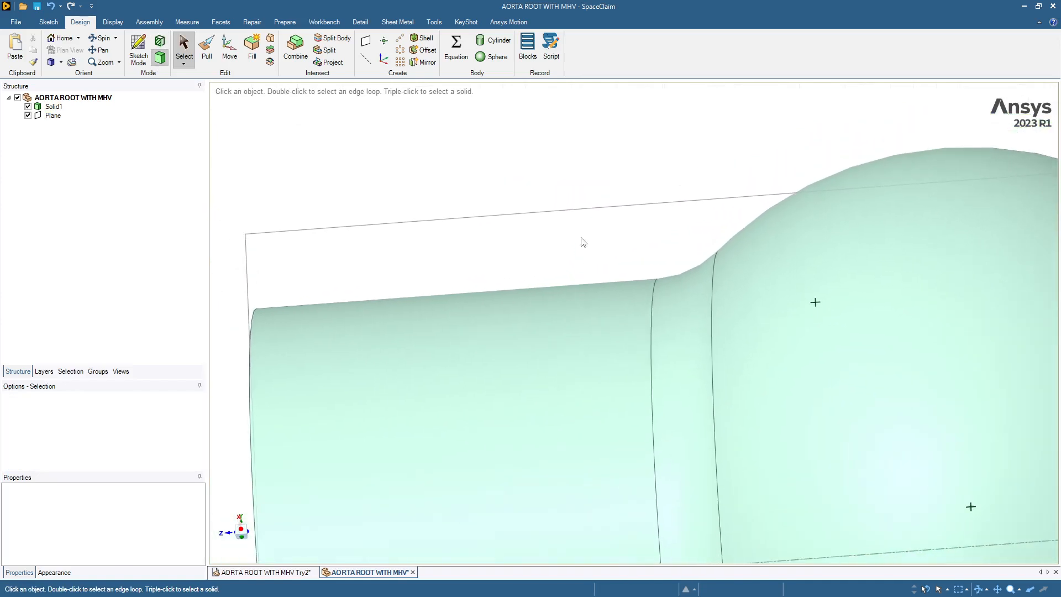
scroll(582, 241, down, 2)
scroll(583, 242, right, 3)
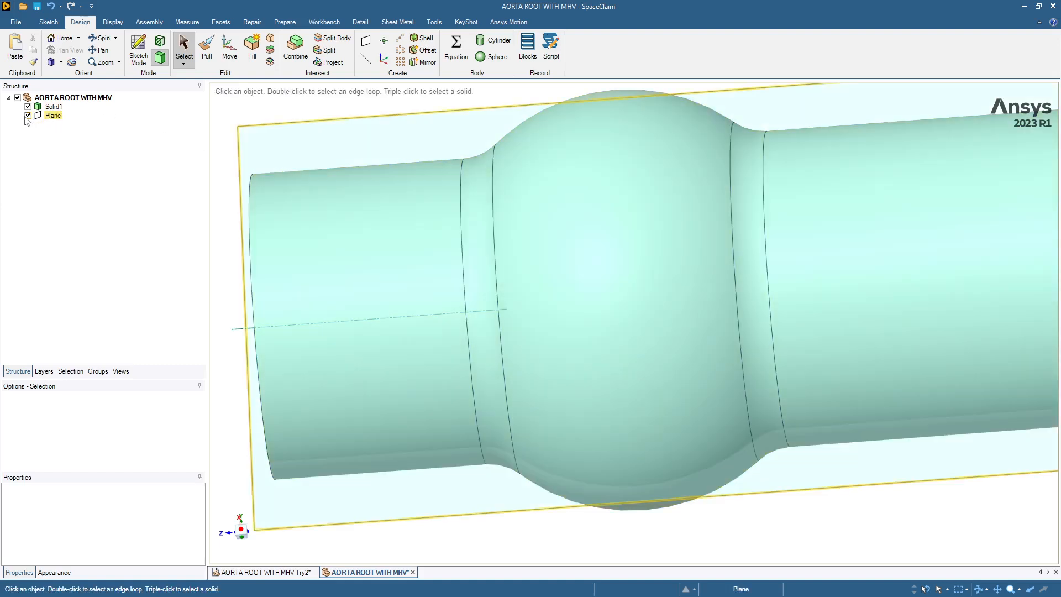
click(28, 116)
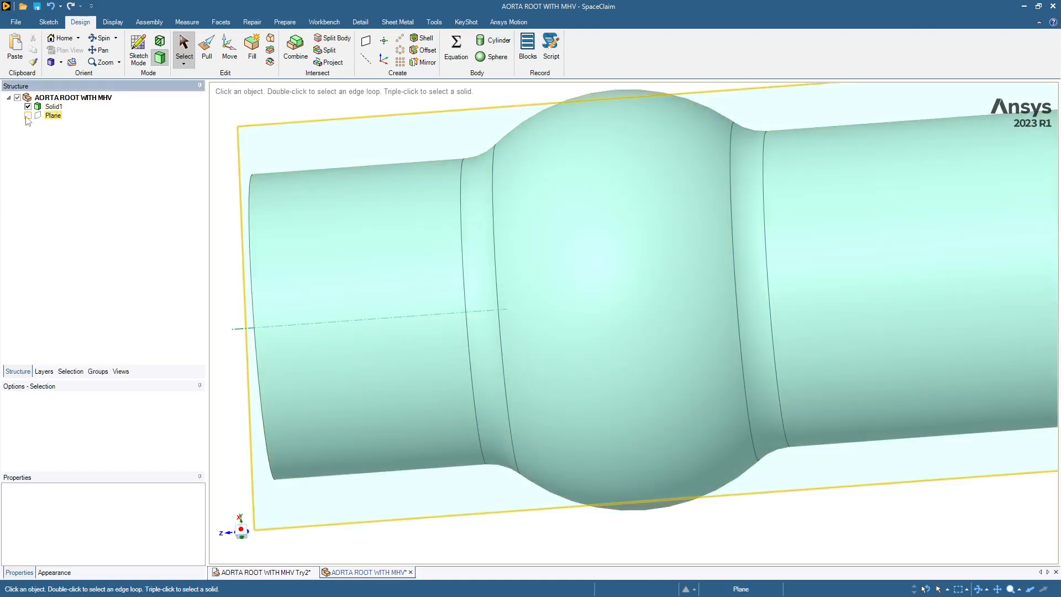
Step: Hide the five outer faces of the aorta root: short tube, bulb, long tube and the two fillets between them
click(382, 217)
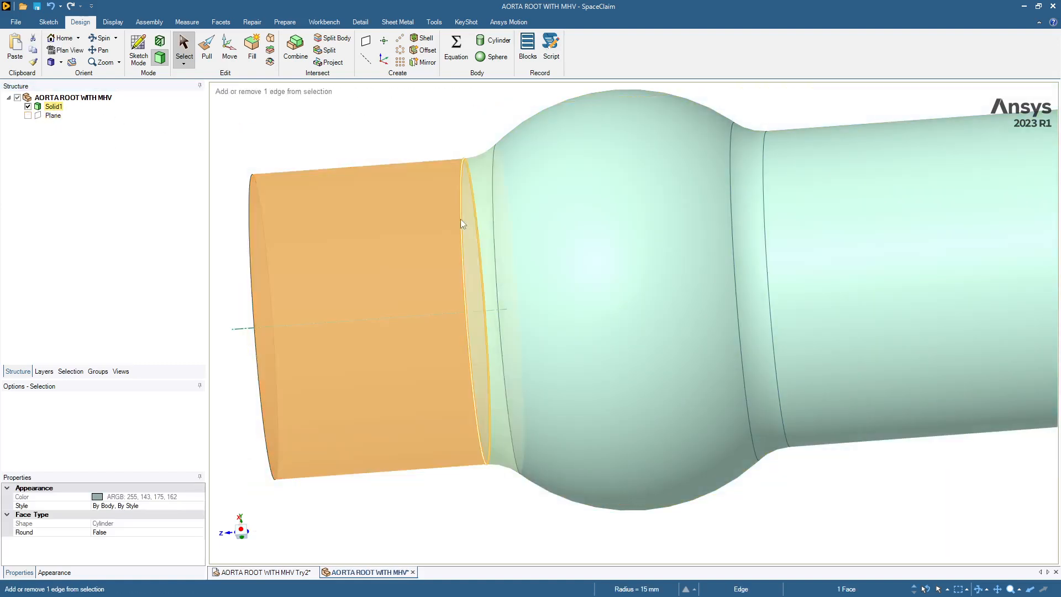
ctrl+click(496, 224)
ctrl+click(635, 222)
ctrl+click(750, 235)
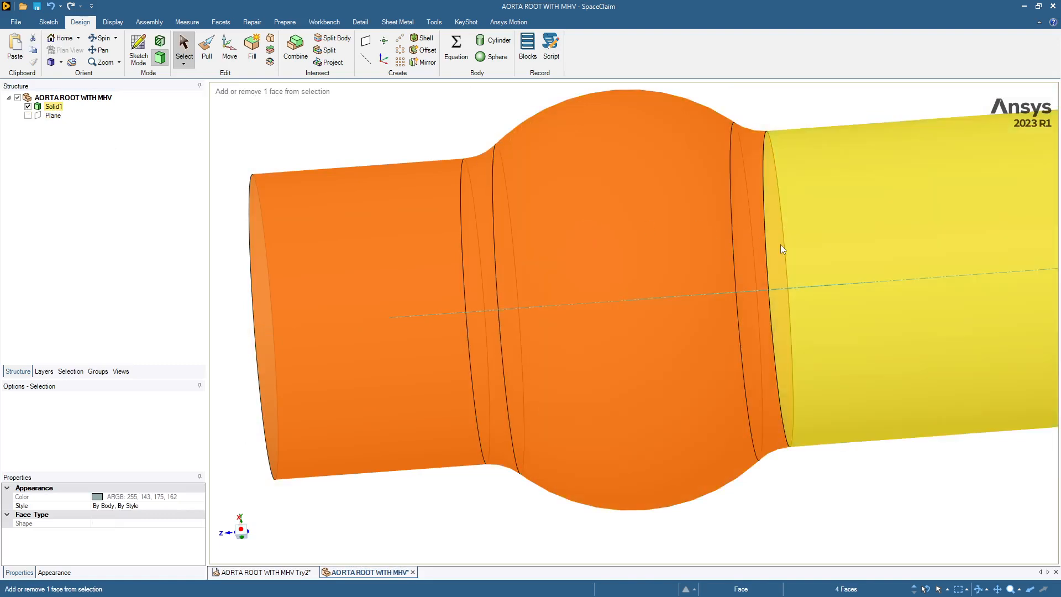
ctrl+click(791, 251)
right_click(793, 255)
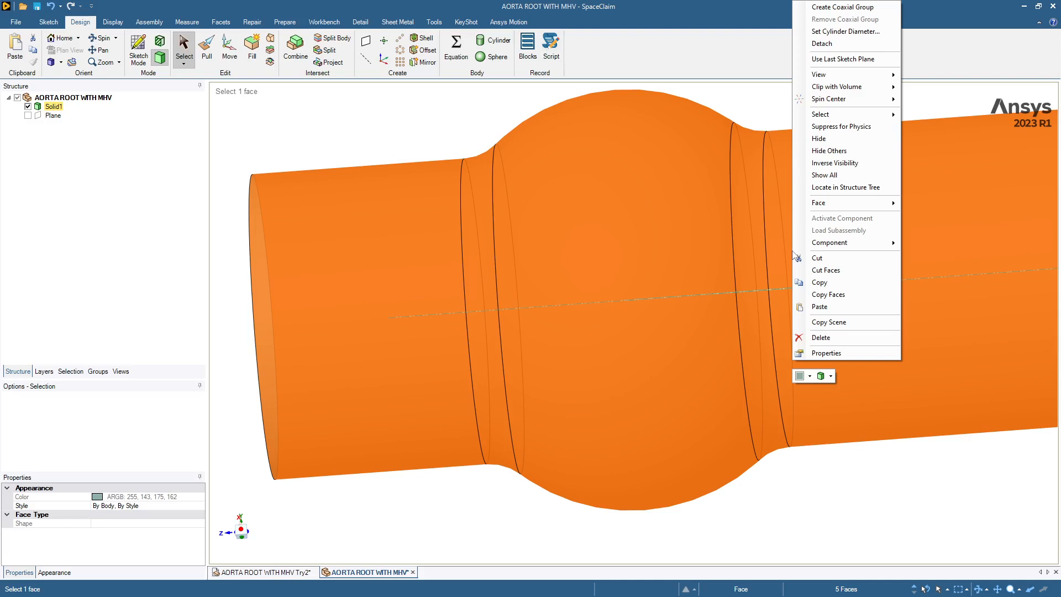
mouse_move(862, 203)
click(914, 205)
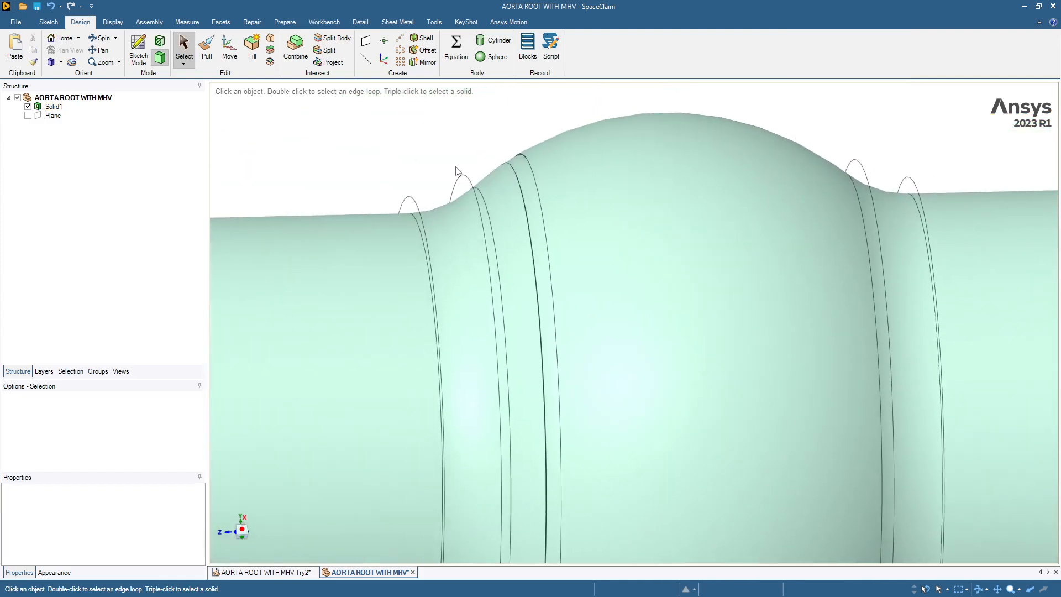
Step: Try to delete the rounded ring face on the inner wall between the short tube and the bulb, and undo the deletion
click(511, 205)
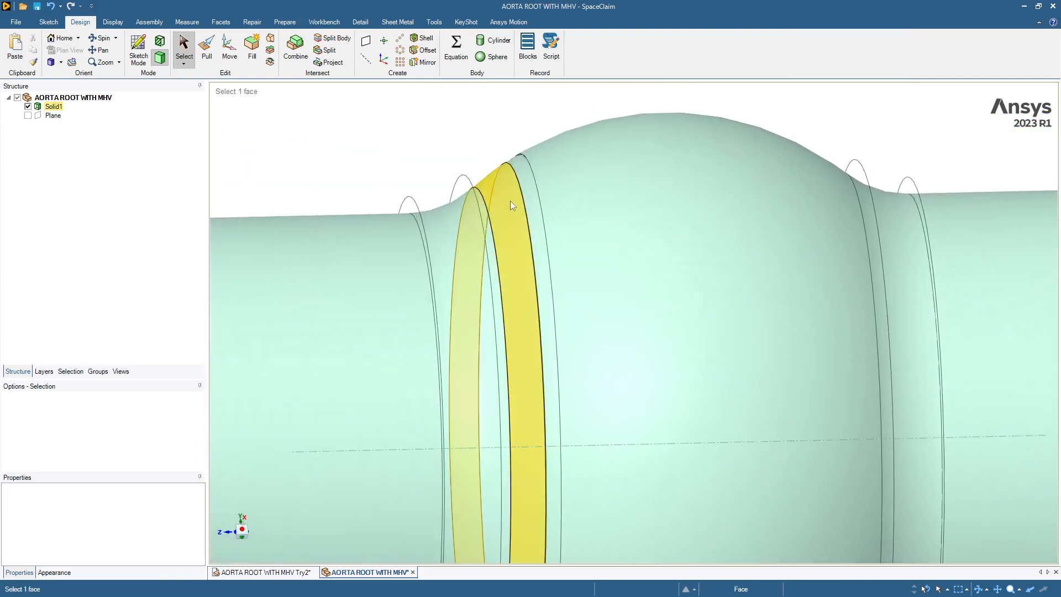
click(512, 206)
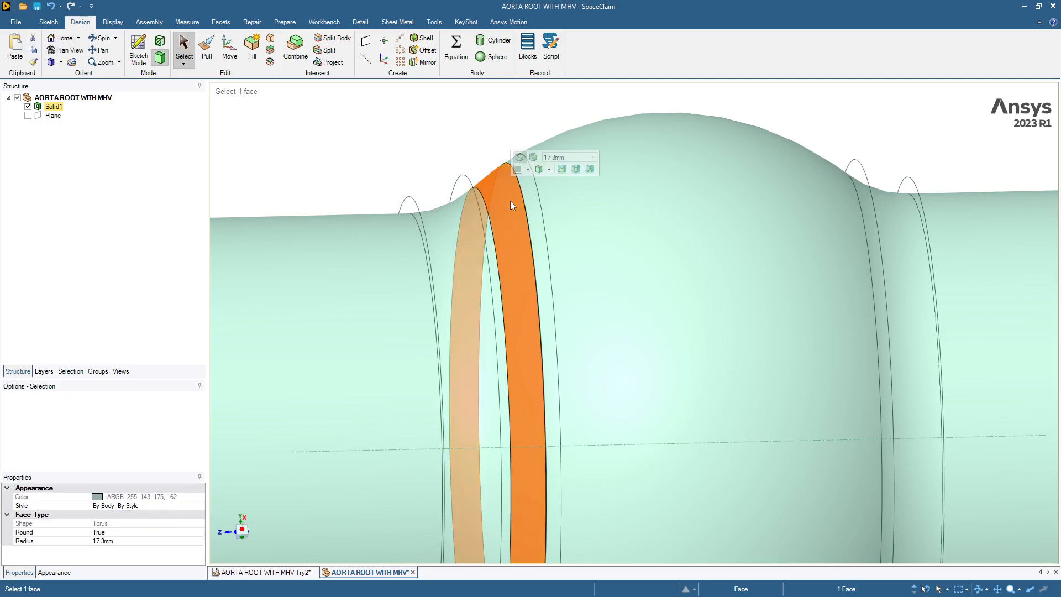
click(455, 147)
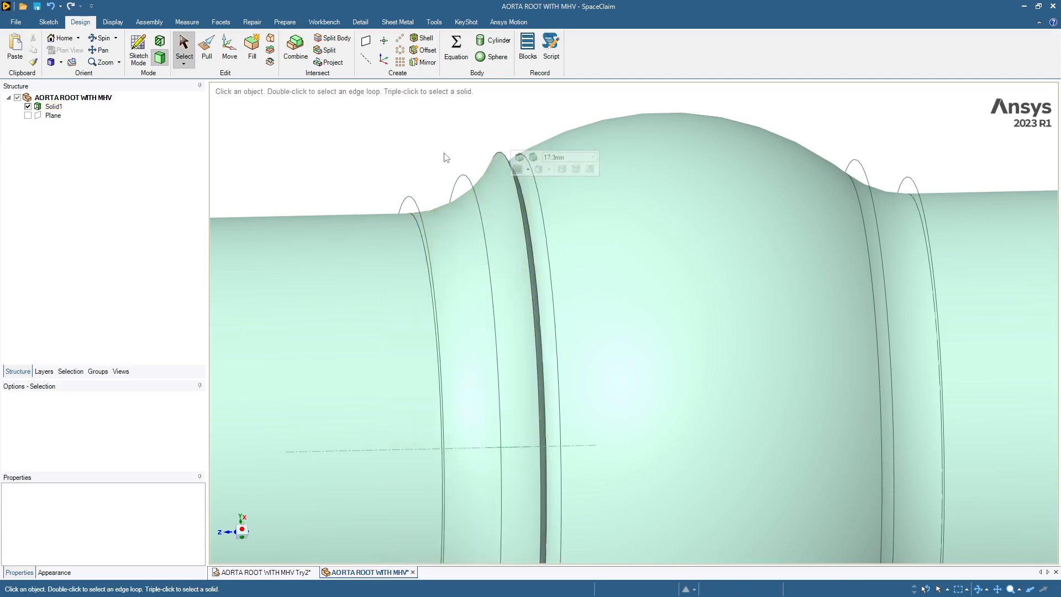
key(ctrl+z)
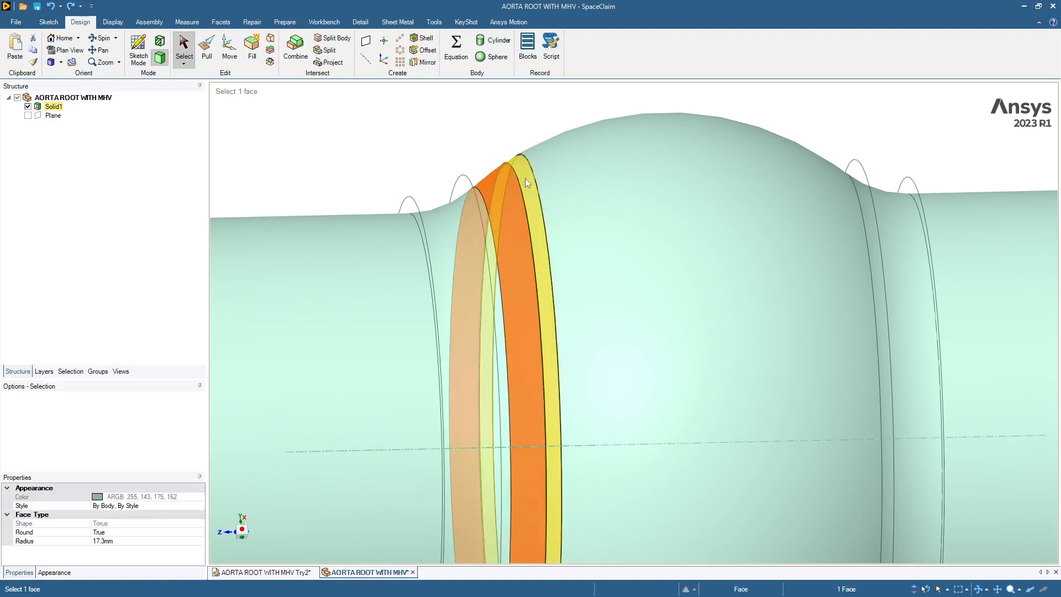
Step: Delete the narrow step faces and adjoining edge that ring the inner wall at the bulb's short-tube side
click(525, 178)
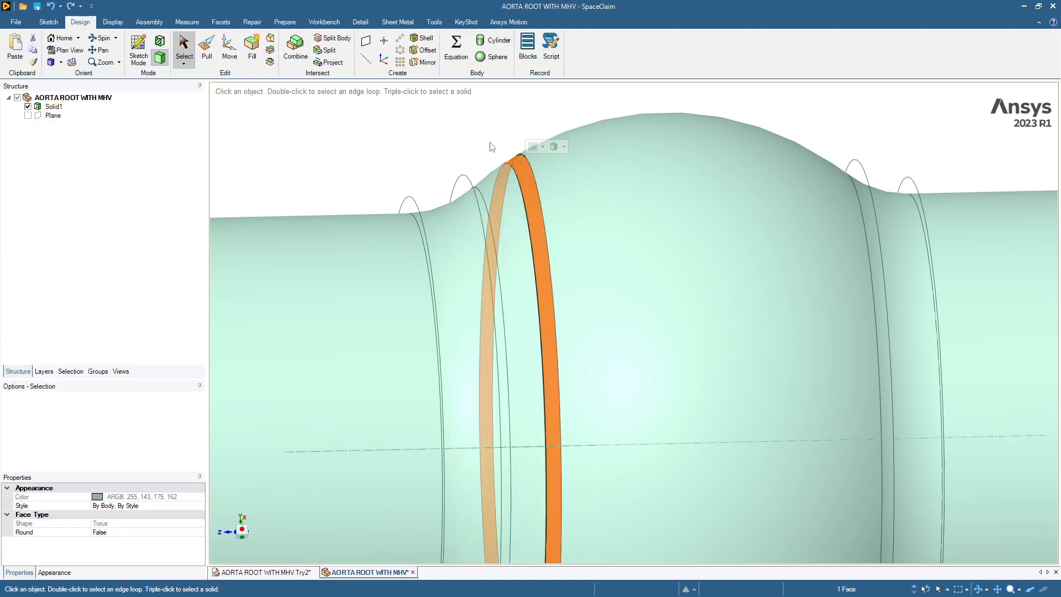
scroll(491, 144, up, 2)
scroll(491, 145, up, 3)
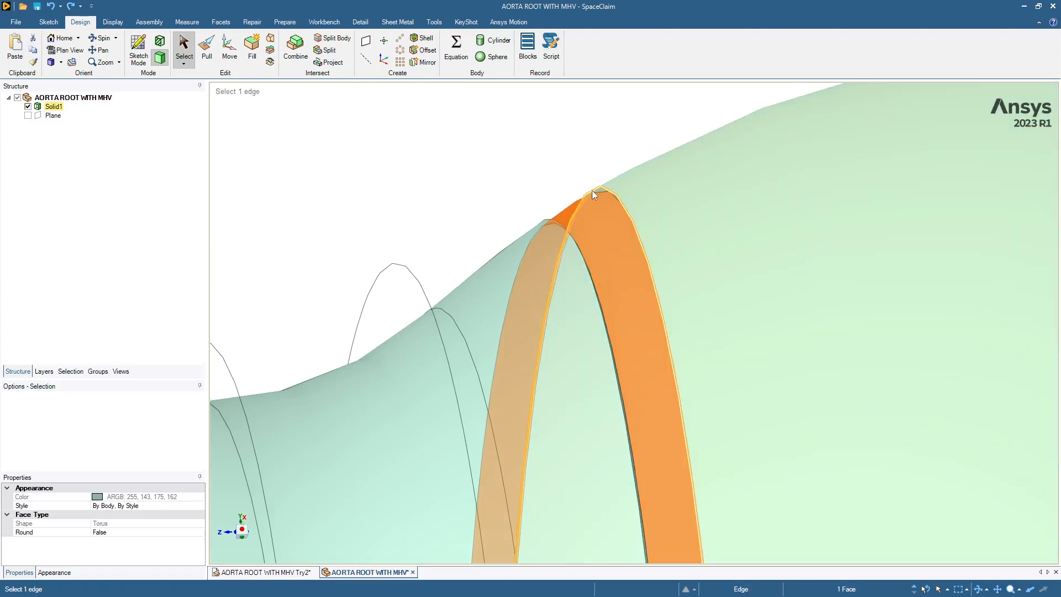
ctrl+click(593, 191)
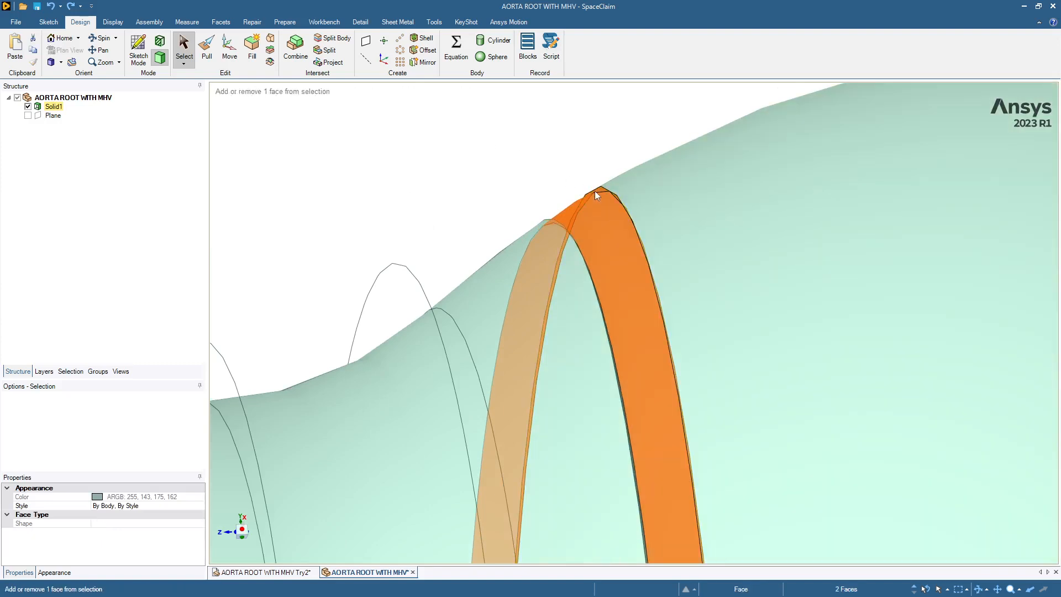
key(Right)
key(Left)
key(Left)
key(Left)
key(Left)
key(Left)
key(Left)
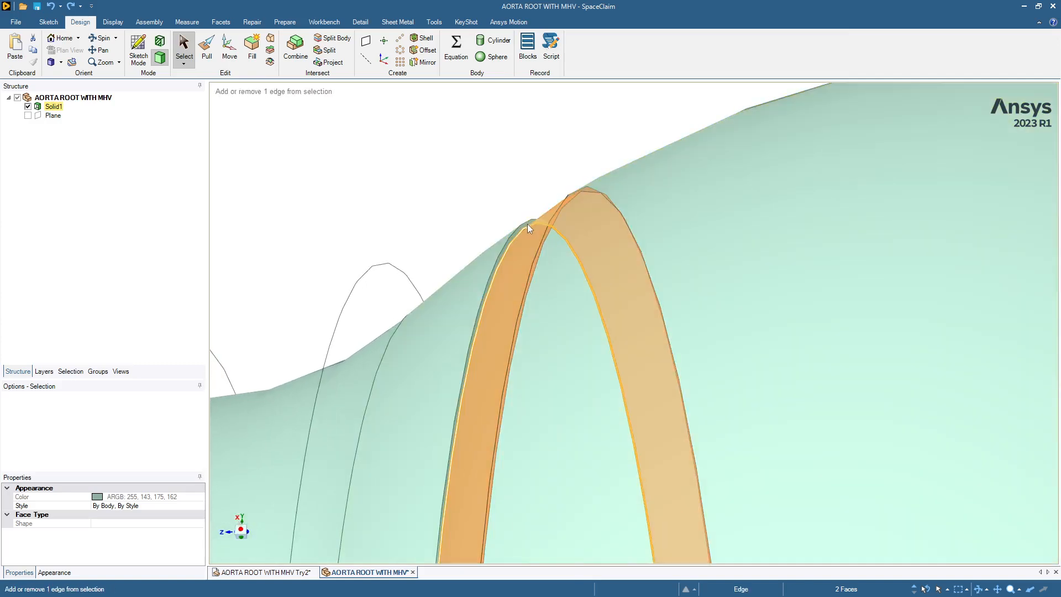
ctrl+click(526, 224)
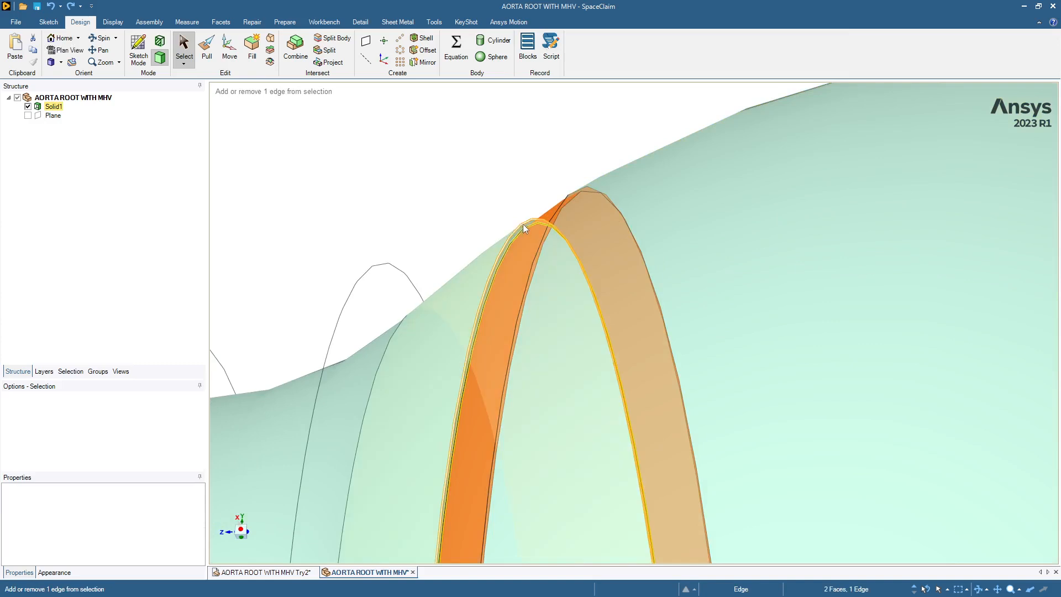
ctrl+click(522, 227)
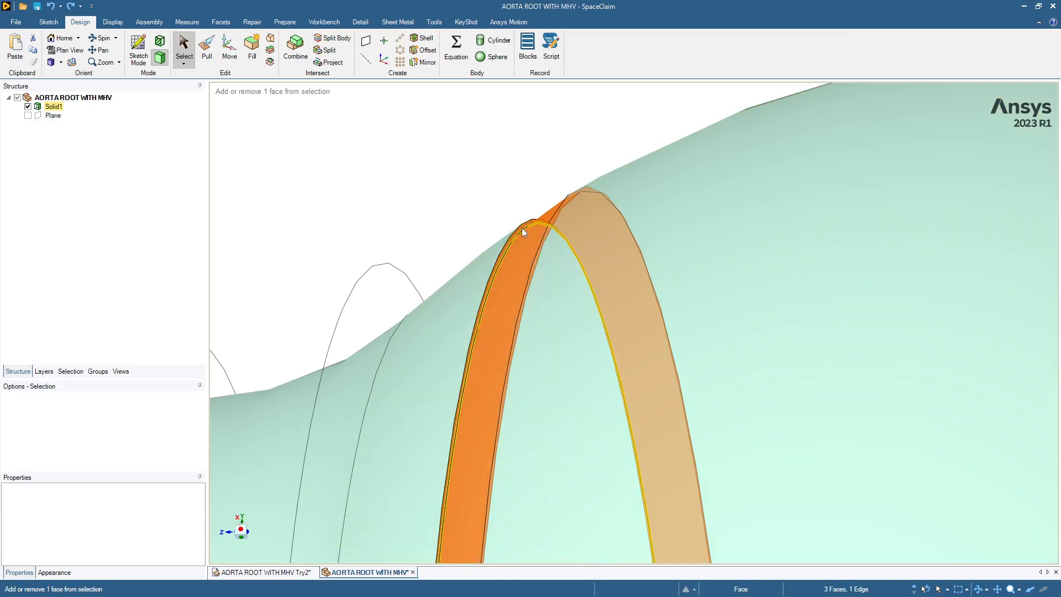
key(Delete)
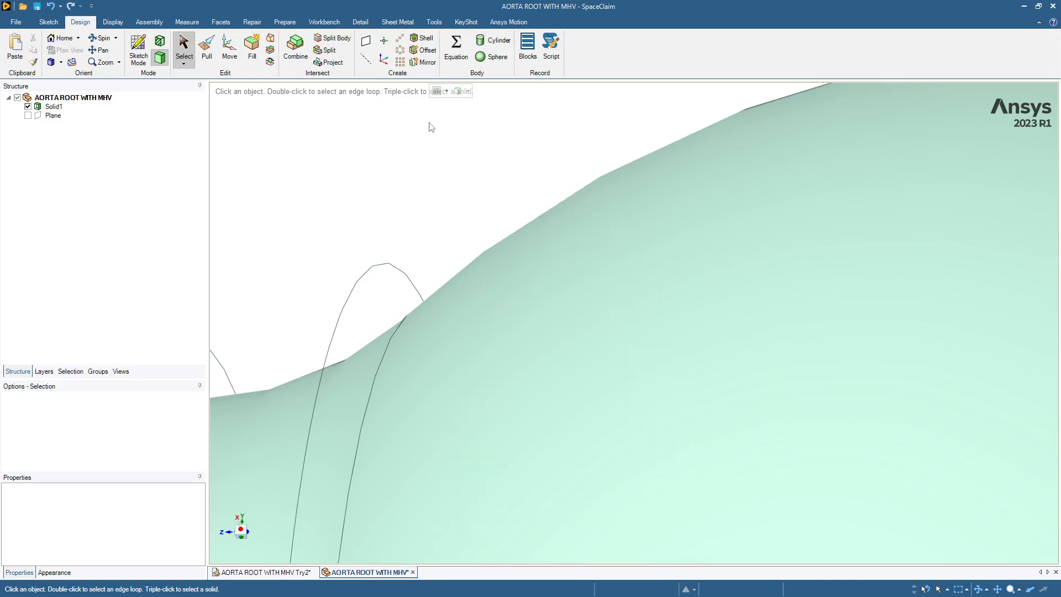
Step: Inspect the inner wall along the whole aorta root, and show all hidden faces and the plane again
key(z)
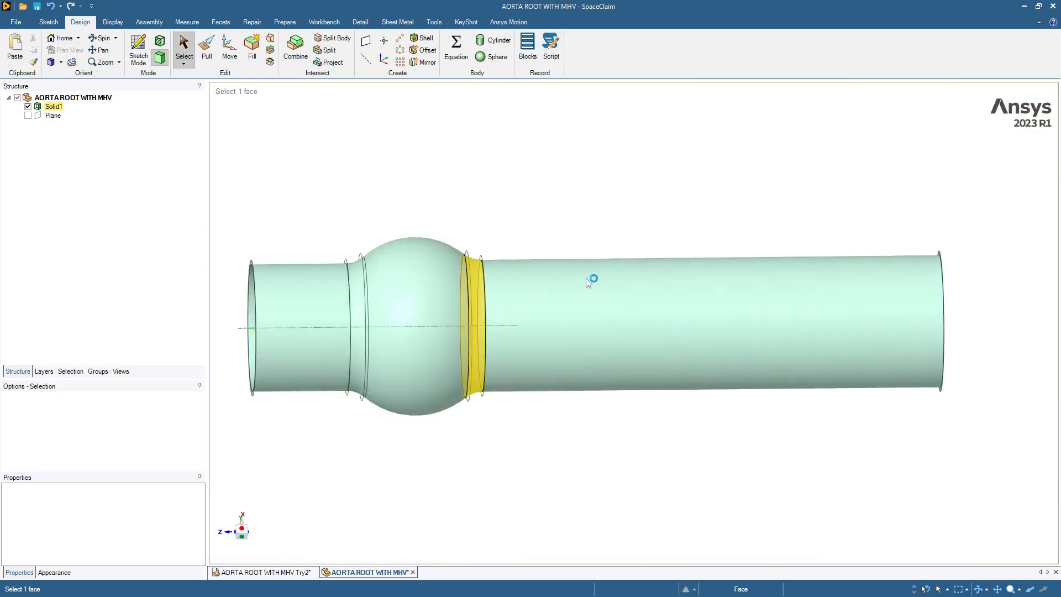
click(278, 222)
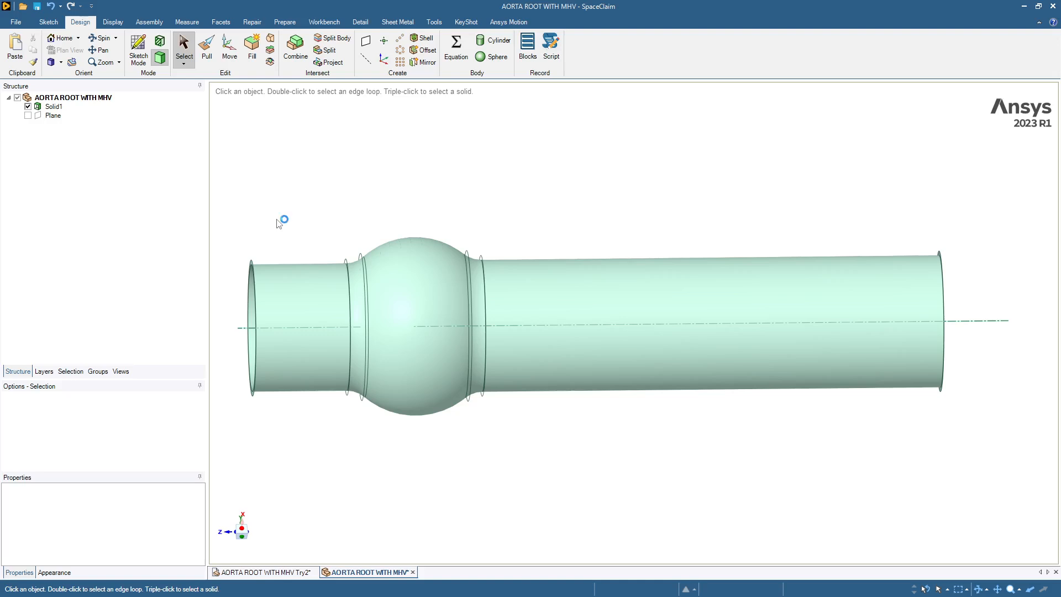
key(Right)
key(Right)
key(Right)
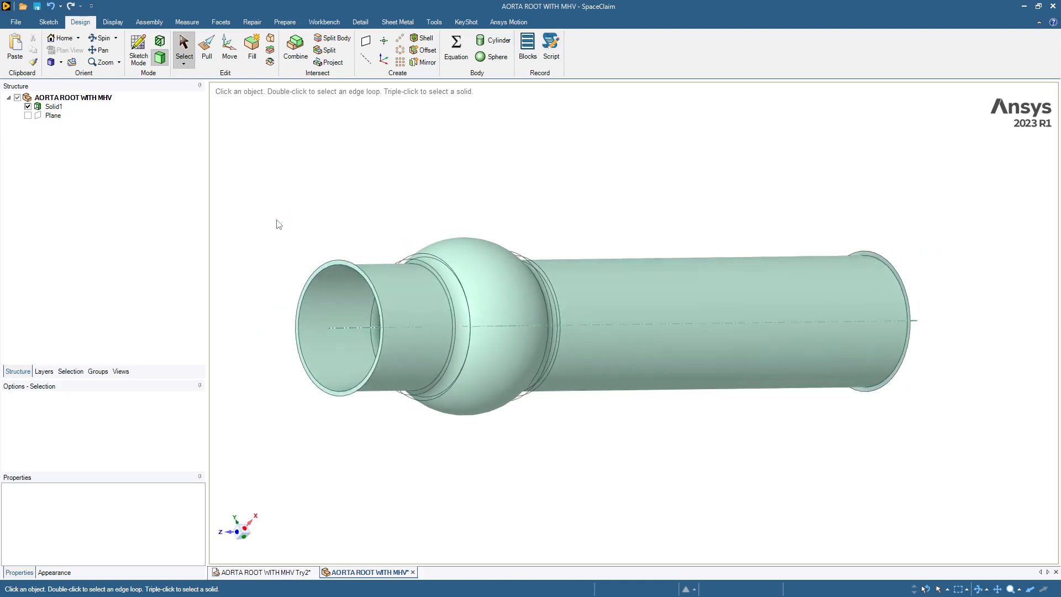
click(317, 272)
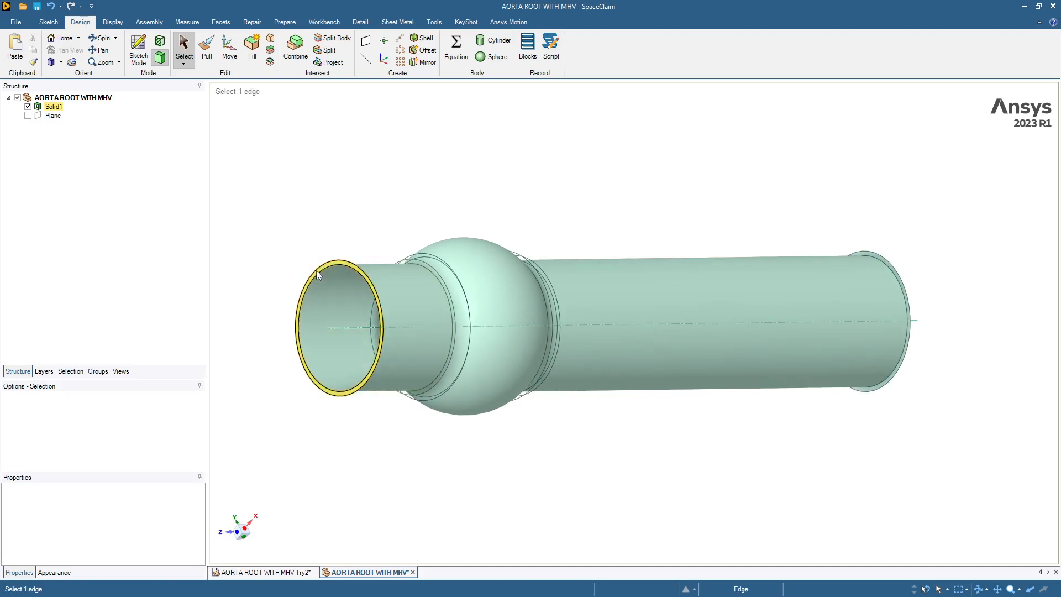
click(931, 295)
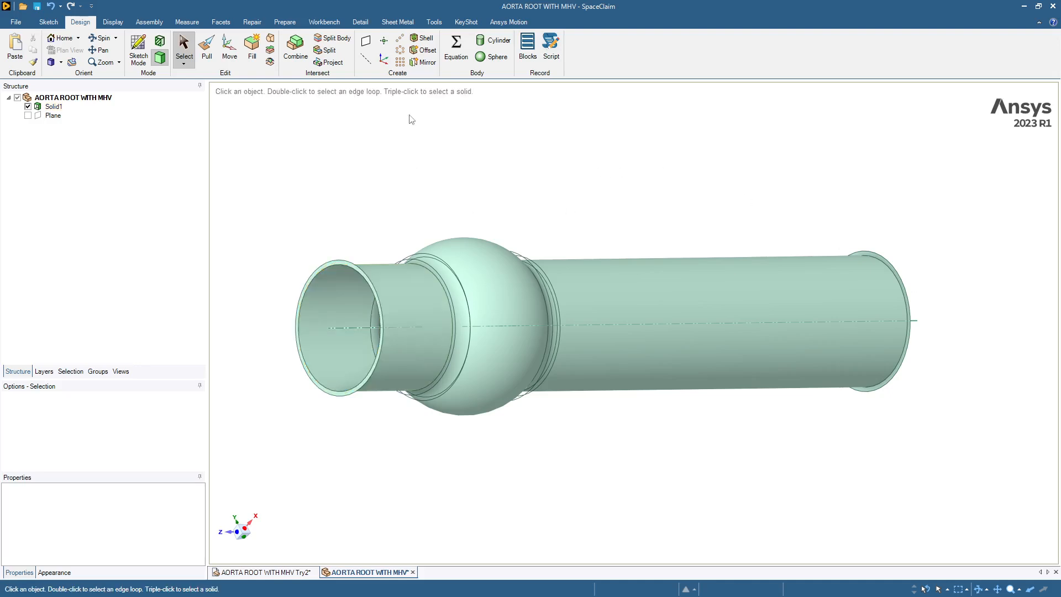
middle_drag(356, 134, 307, 154)
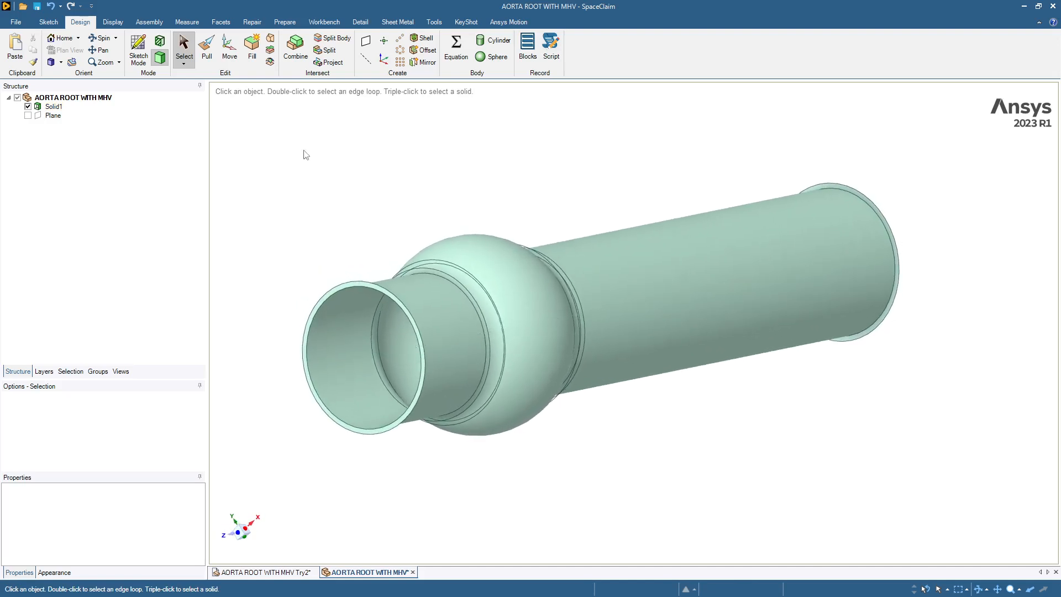
right_click(281, 156)
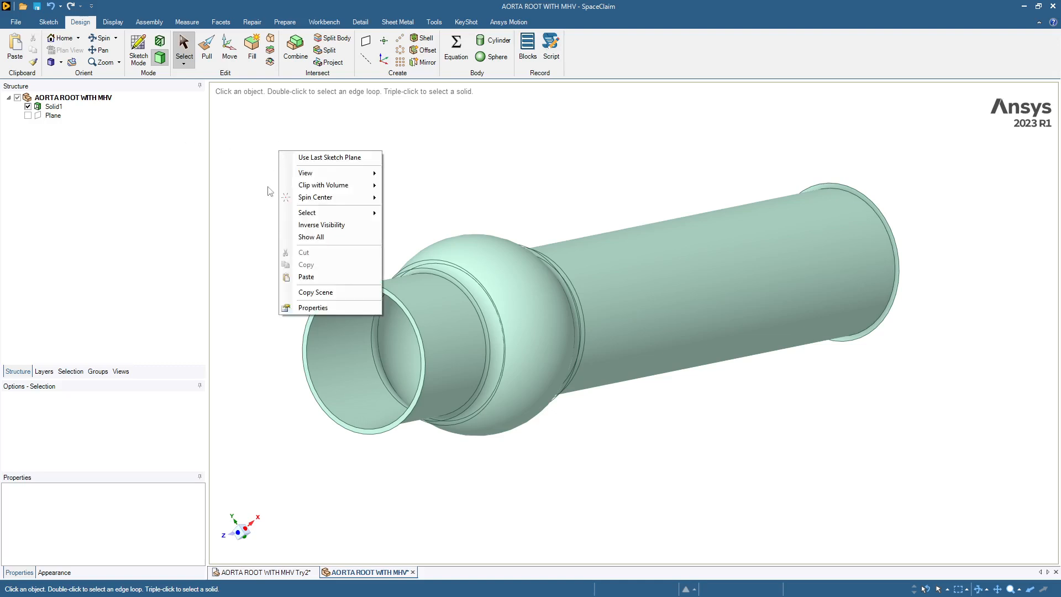
click(308, 237)
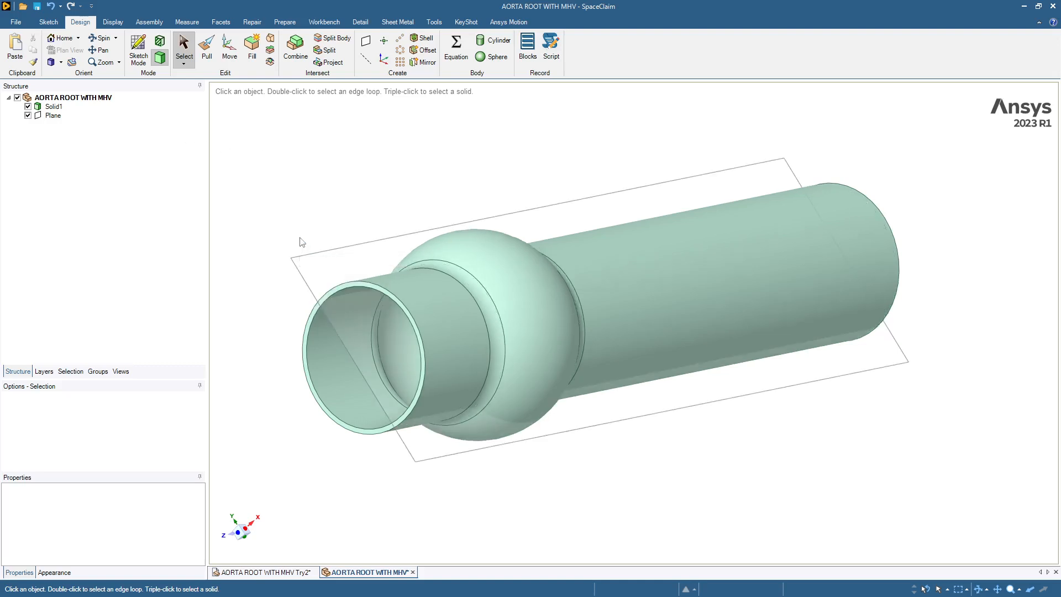
Step: Section the aorta root along the plane, examine the wall thickness around the bulb, and return to the solid view
middle_drag(298, 175, 314, 210)
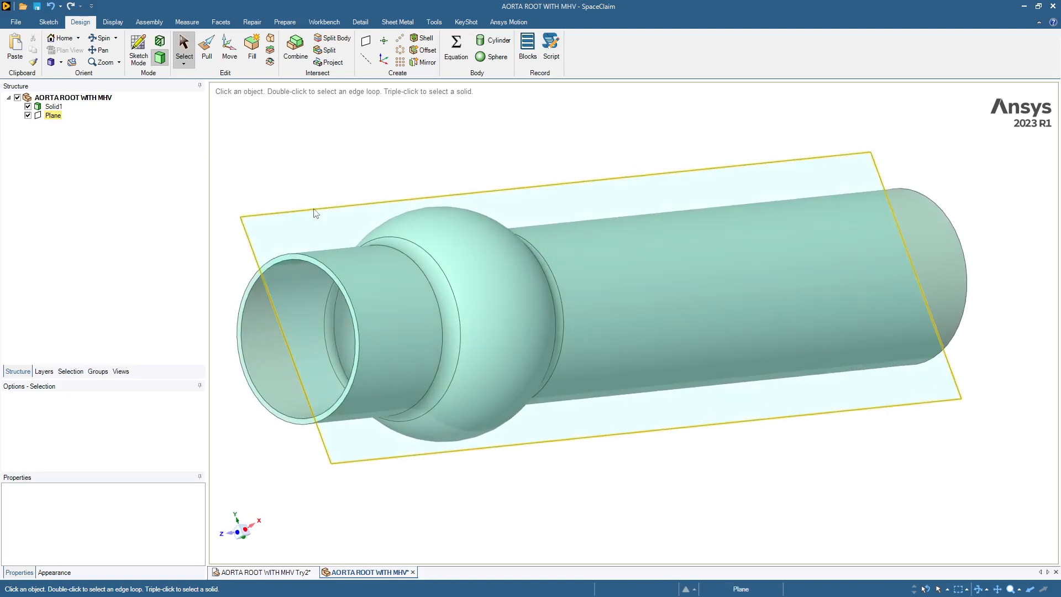
click(314, 210)
click(139, 59)
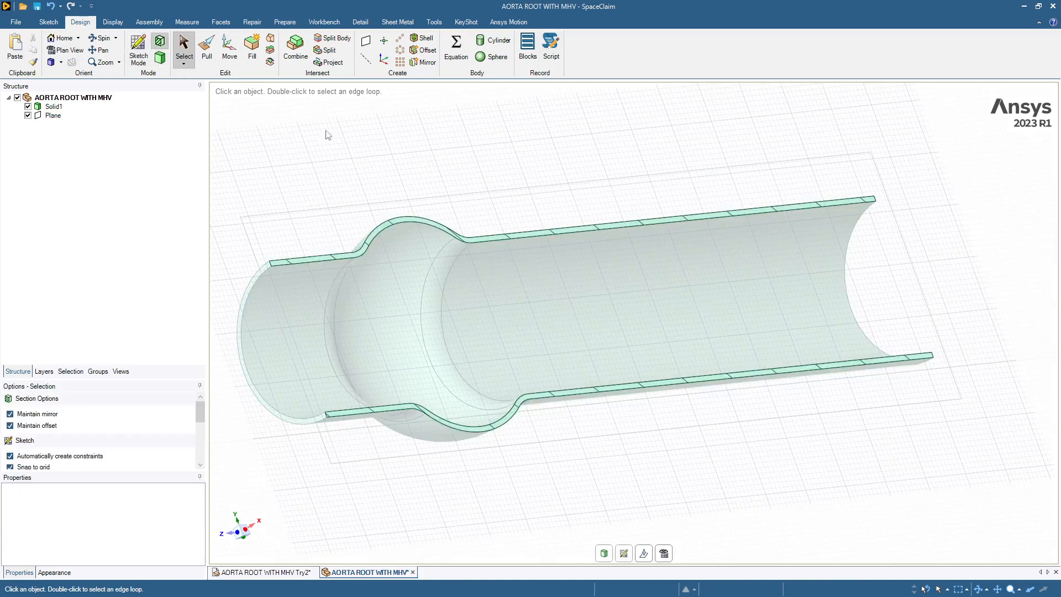
scroll(340, 136, up, 5)
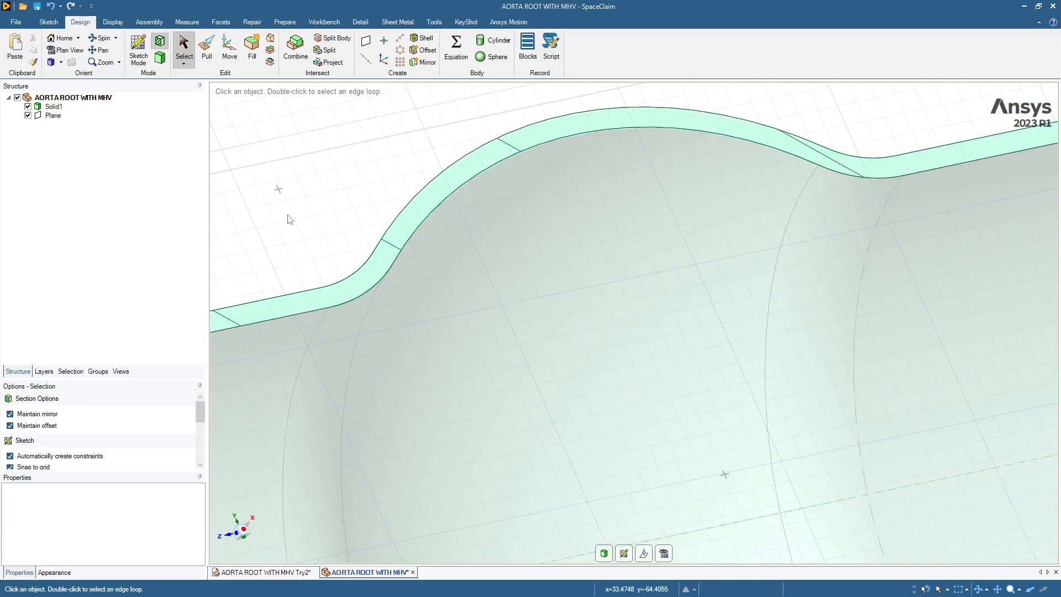
scroll(288, 217, down, 10)
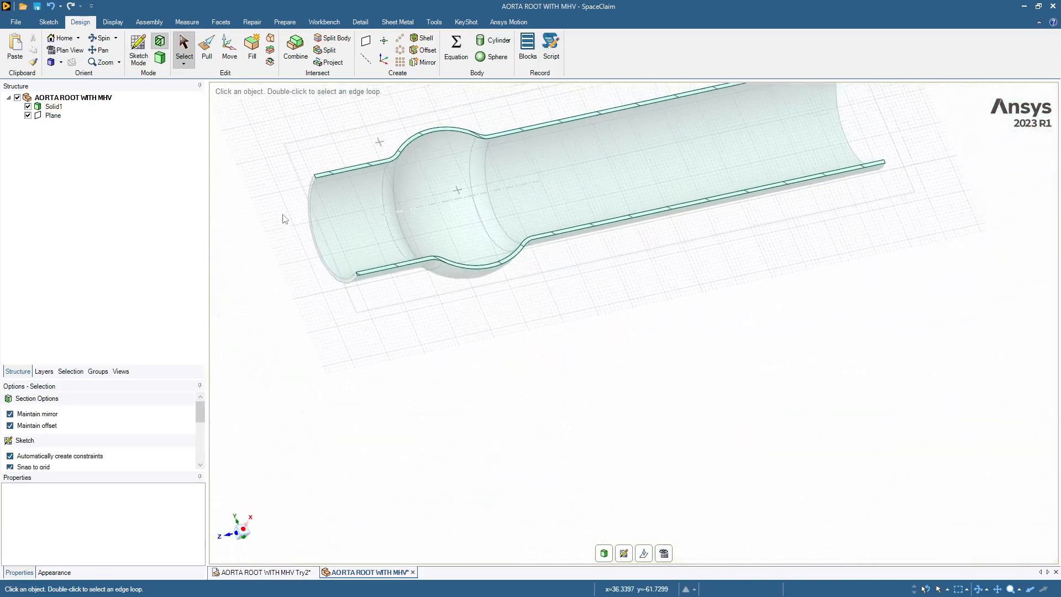
click(160, 58)
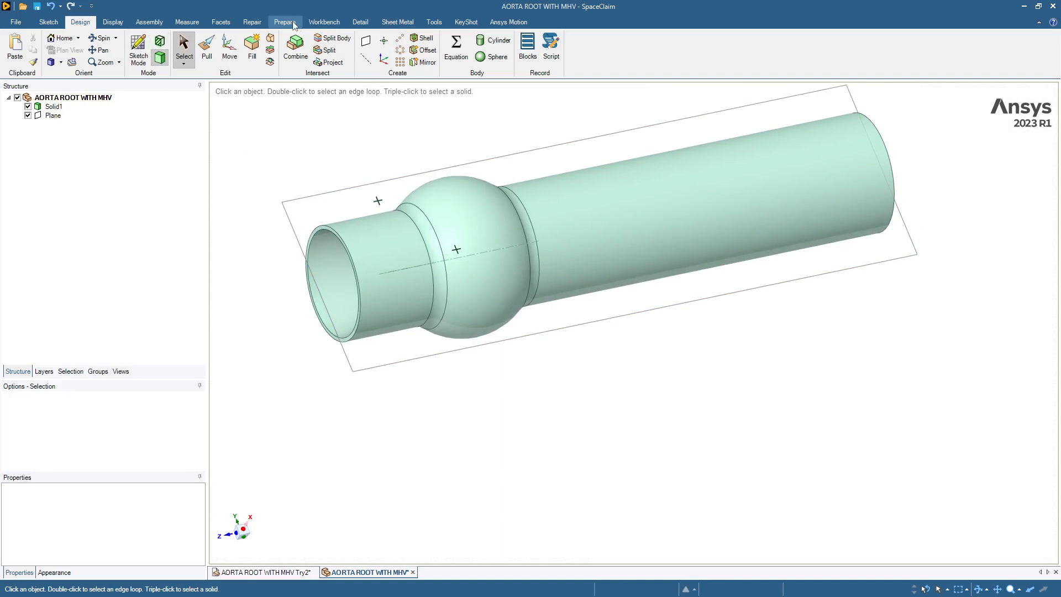
Step: Check the aorta root for extra edges, split edges and inexact edges with the repair tools
click(254, 24)
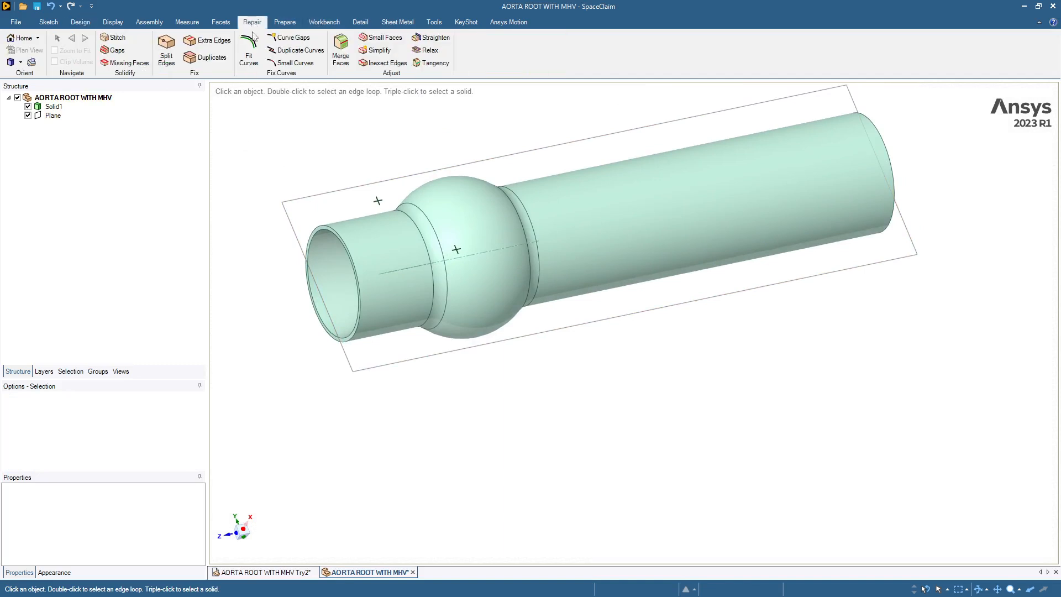
click(210, 42)
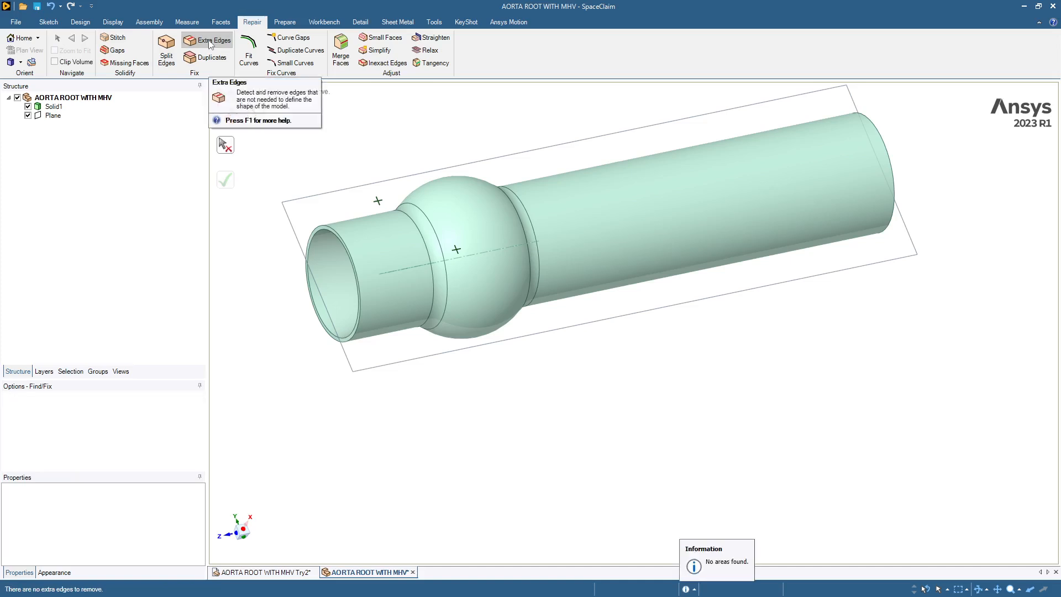
click(167, 50)
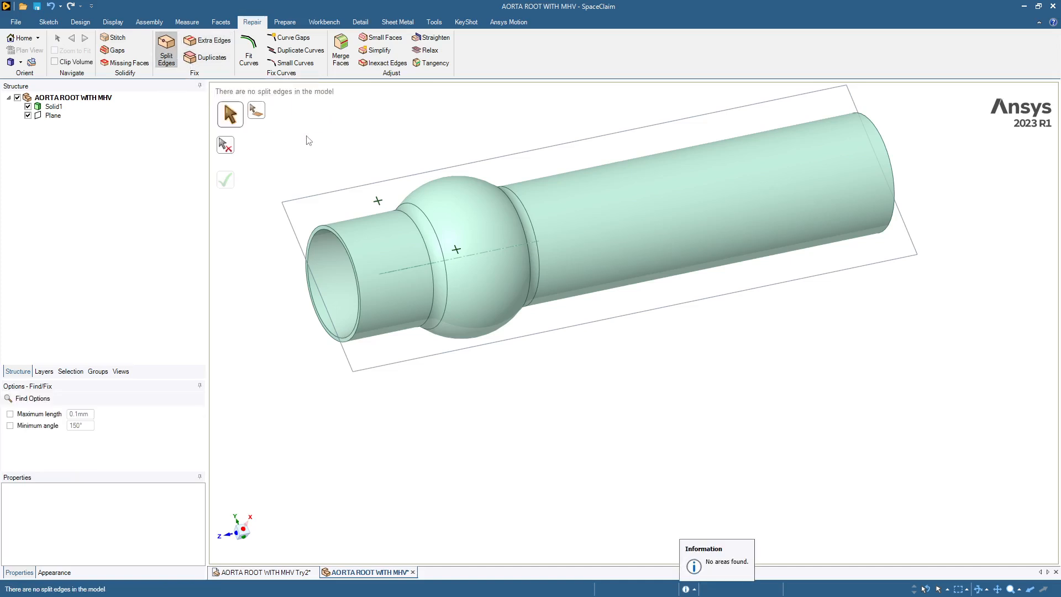
click(382, 63)
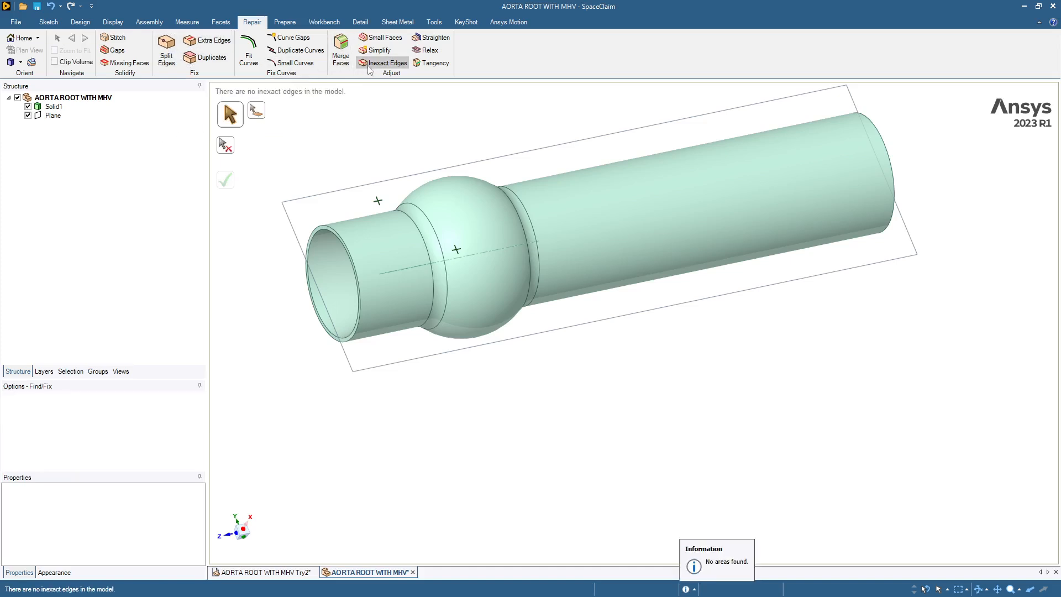
Step: Extract the aorta root's internal volume, enclosed by the ring faces at both tube ends, with the inner wall as seed face
click(98, 216)
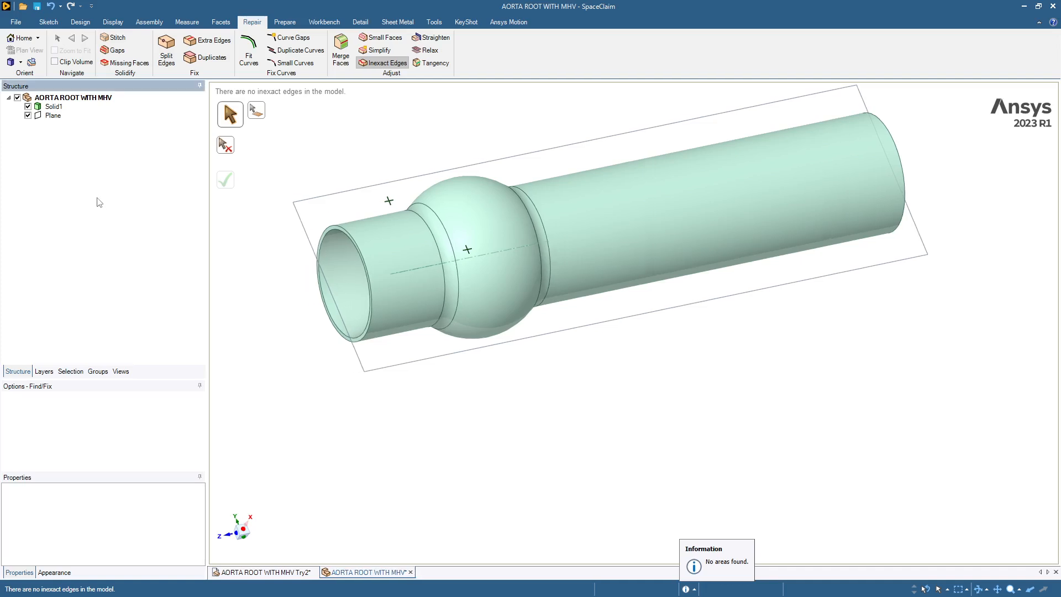
click(284, 22)
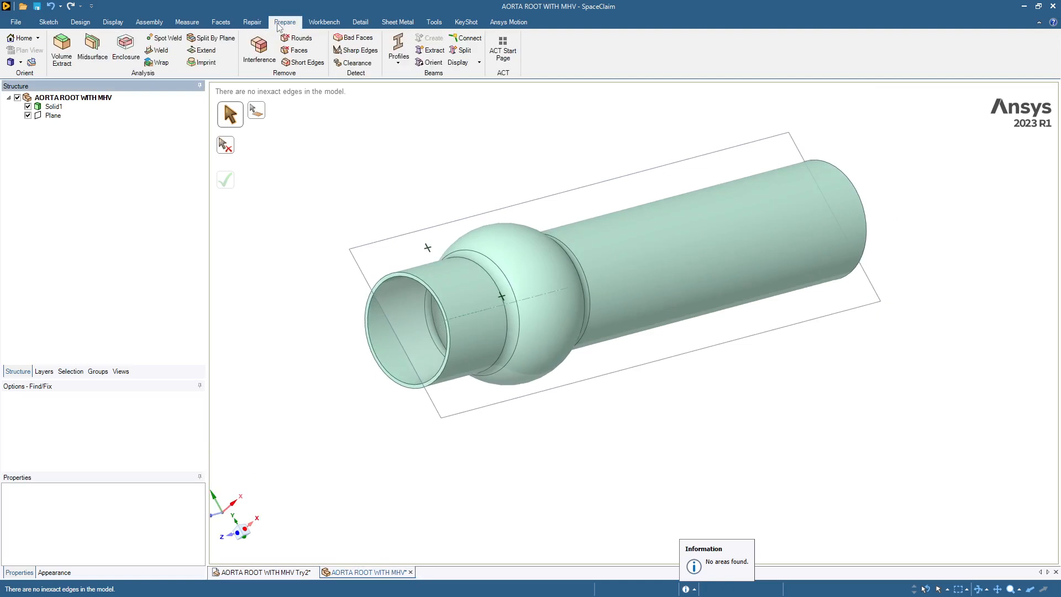
click(61, 51)
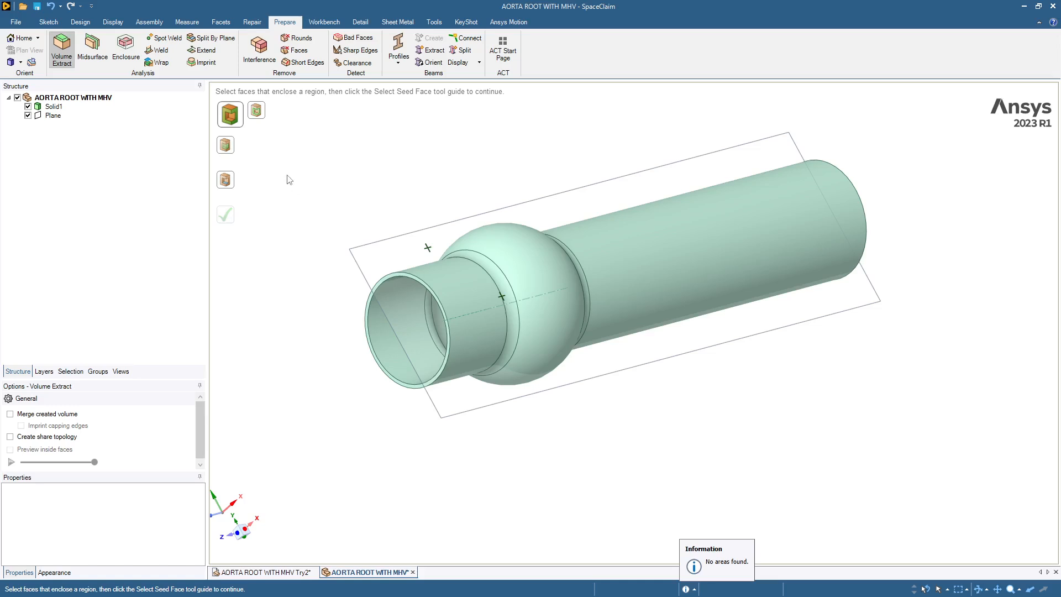
click(382, 280)
key(Left)
key(Left)
key(Left)
key(Left)
key(Left)
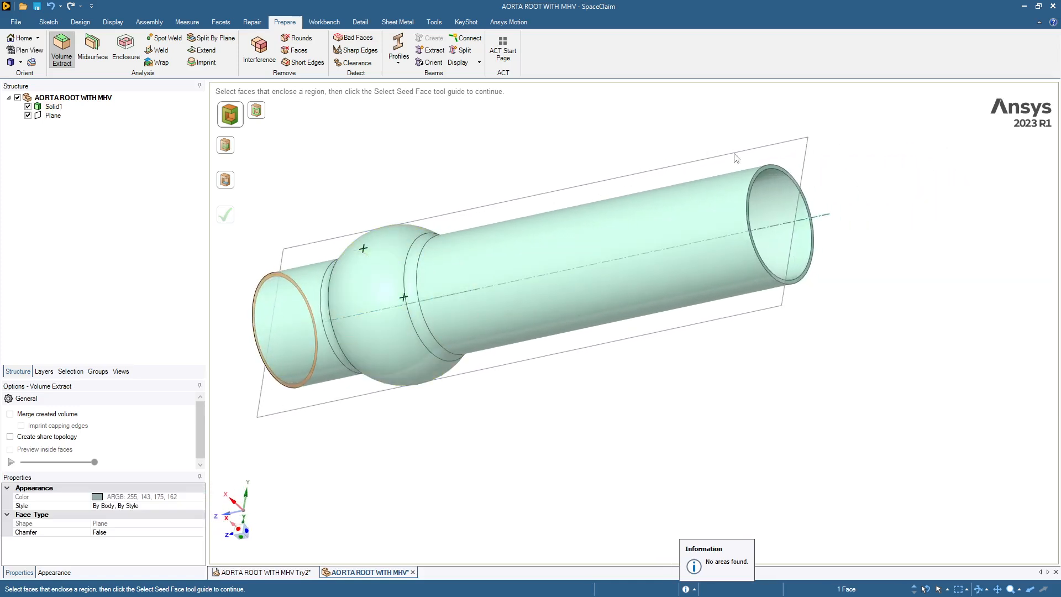
ctrl+click(762, 173)
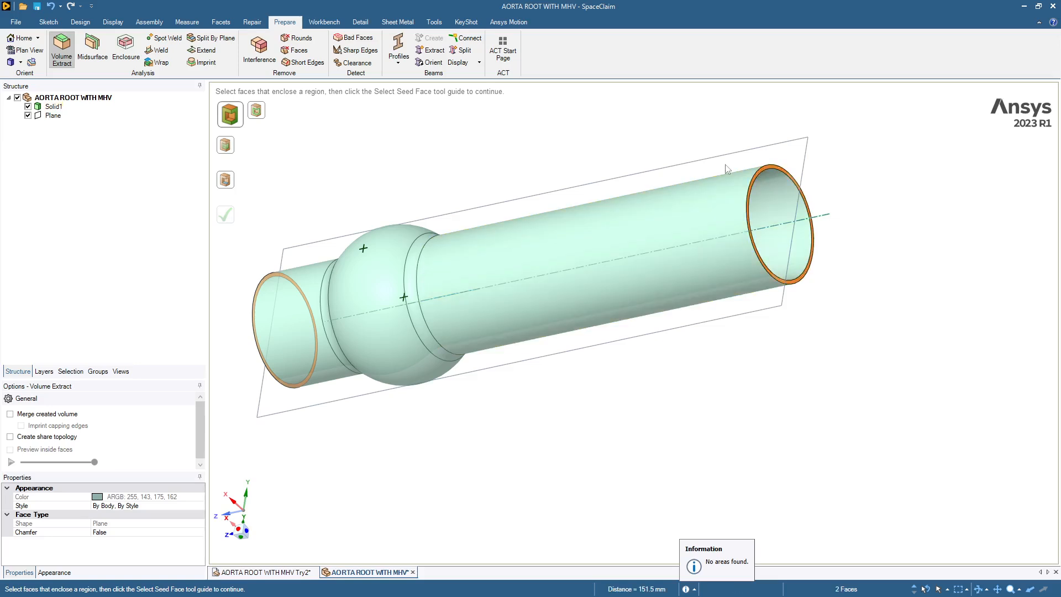
click(225, 181)
click(781, 201)
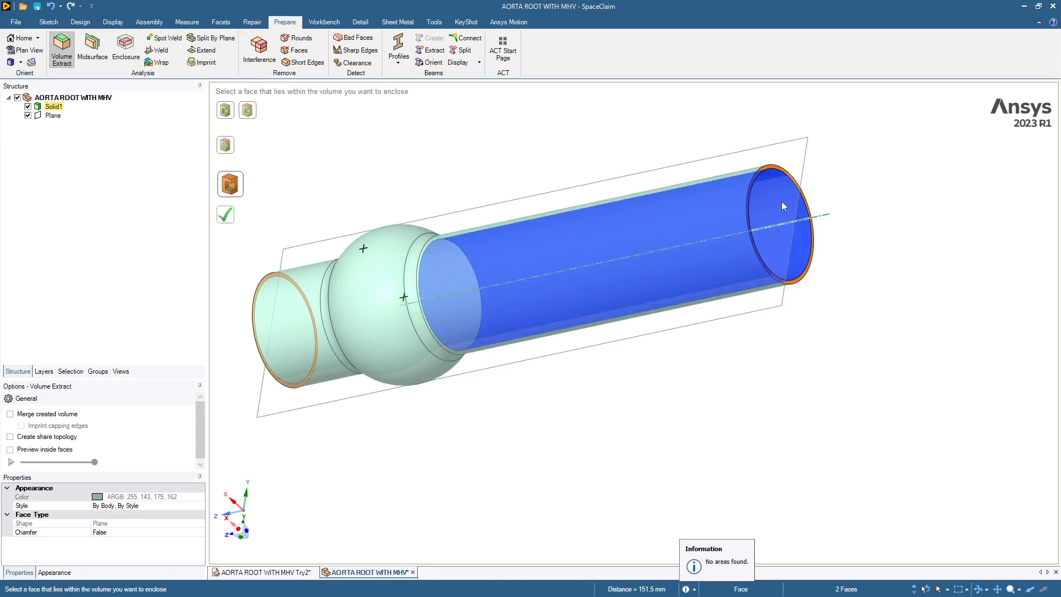
click(226, 214)
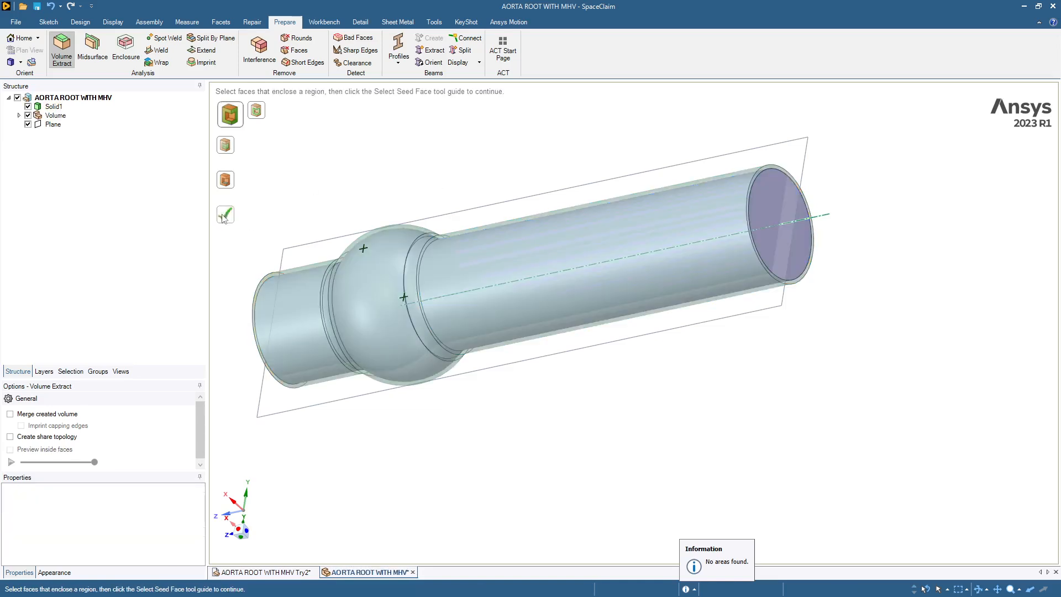
Step: Rename the extracted volume body as Fluid and move it out of the Volume component into the root component
click(19, 115)
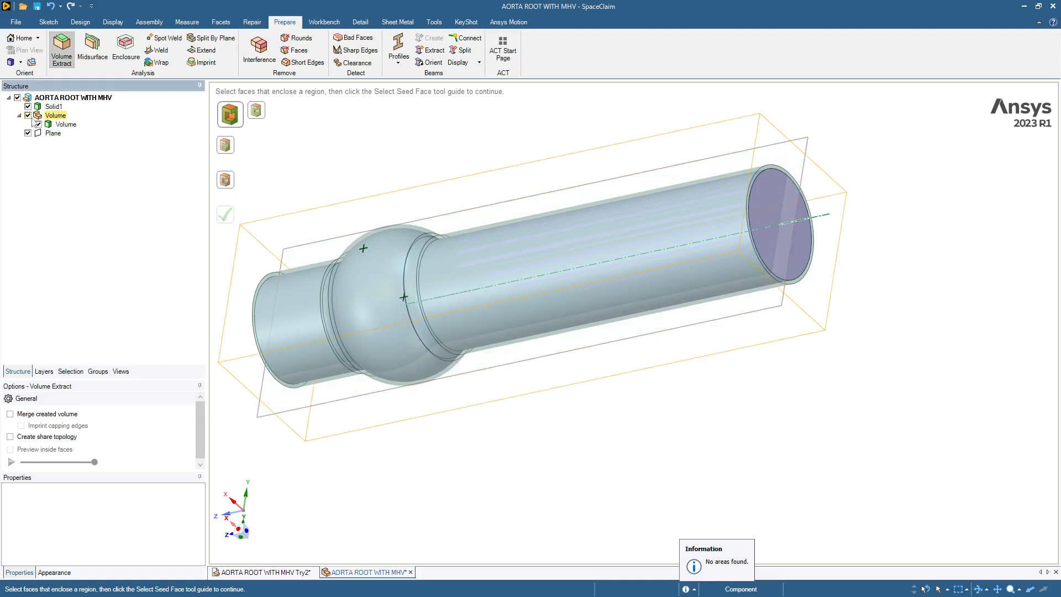
click(66, 124)
click(62, 125)
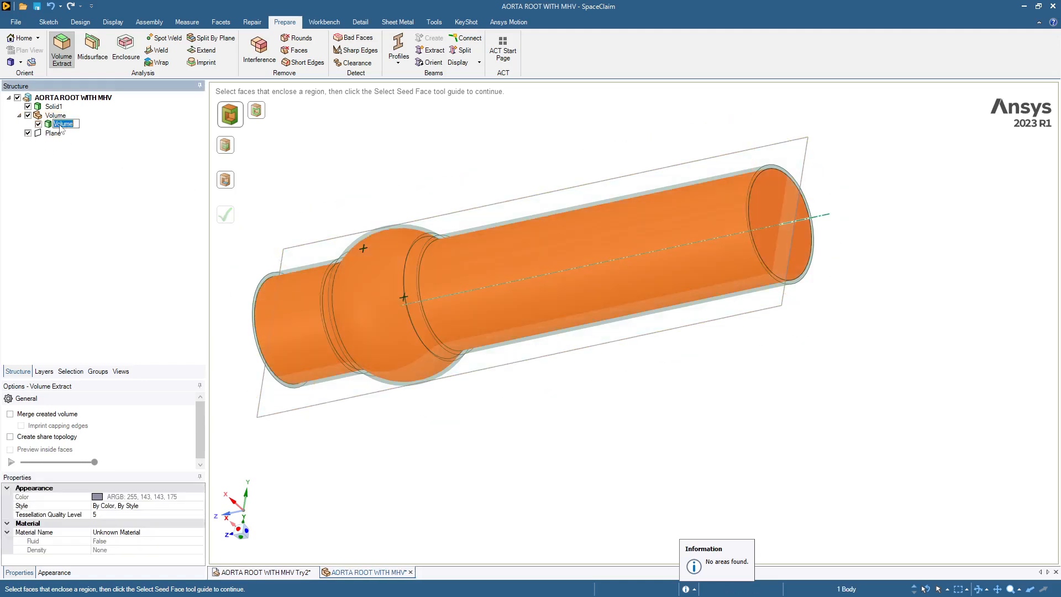
text(Fluid)
key(Return)
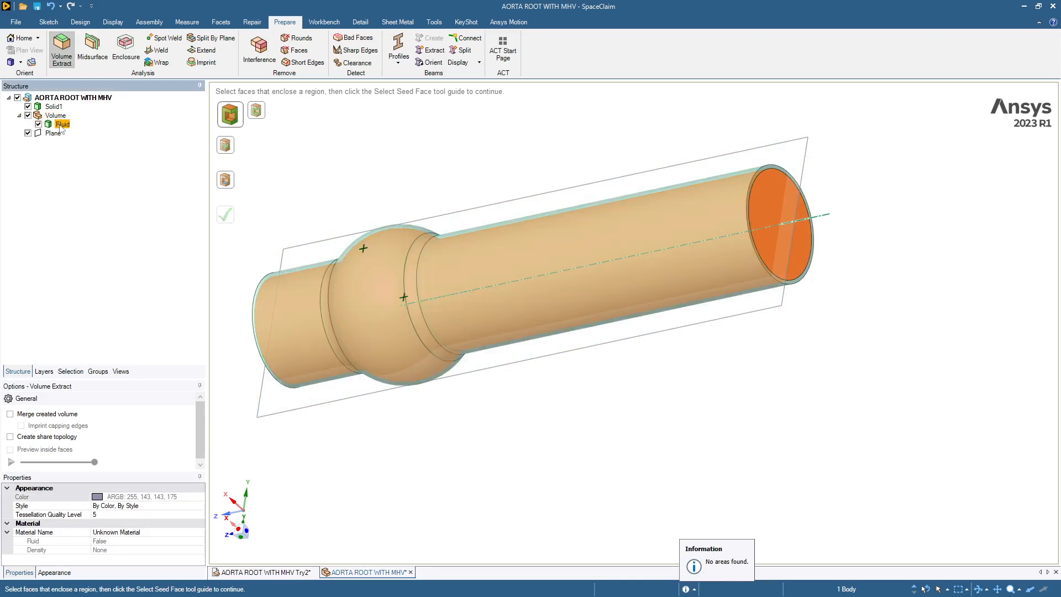
drag(61, 127, 52, 110)
Step: Rename the aorta root's solid body Solid1 as Wall
click(54, 107)
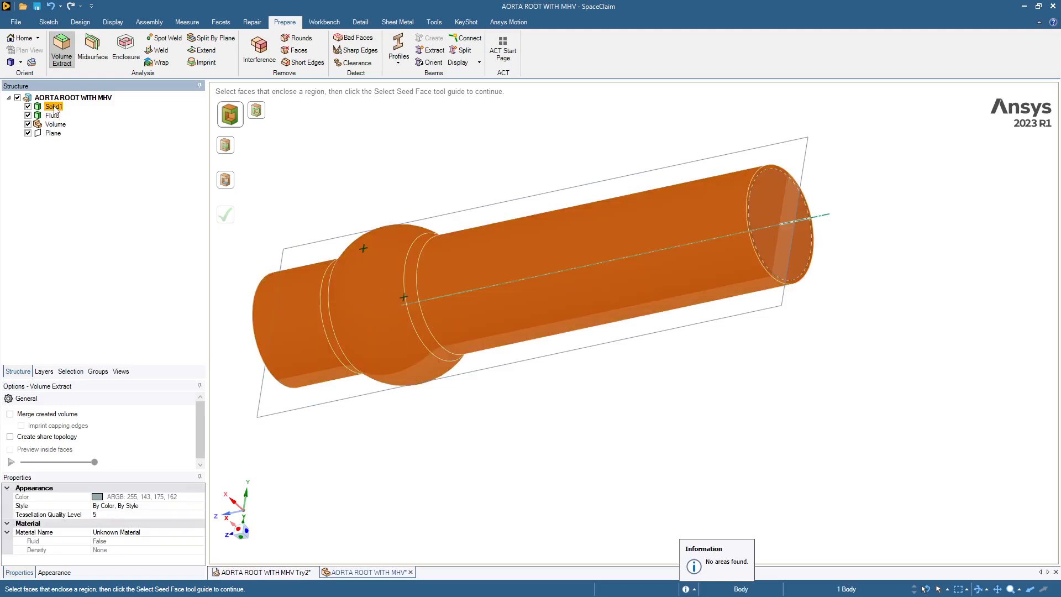
click(54, 107)
text(A)
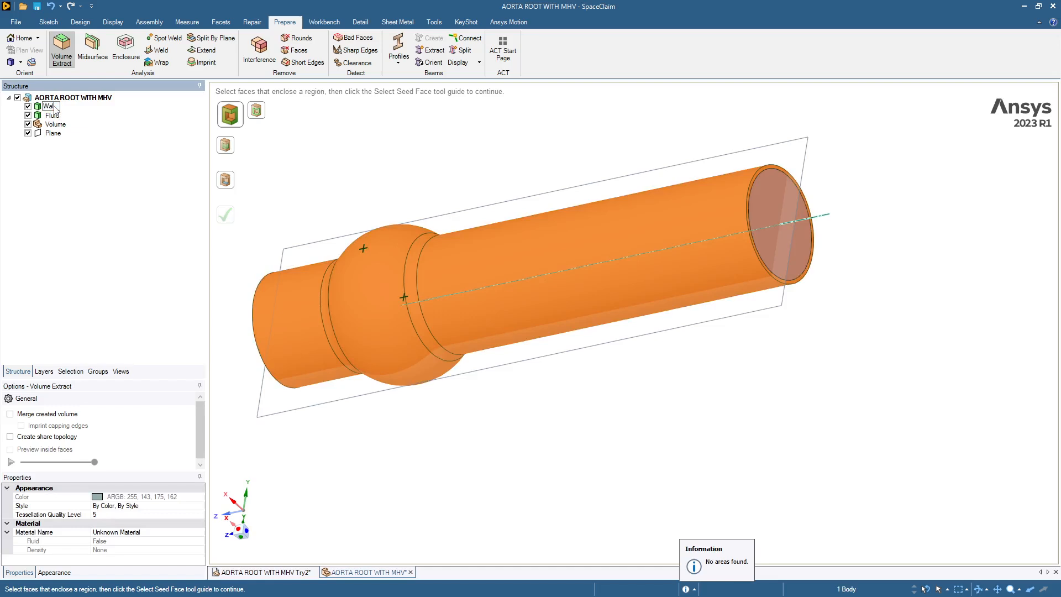
key(Return)
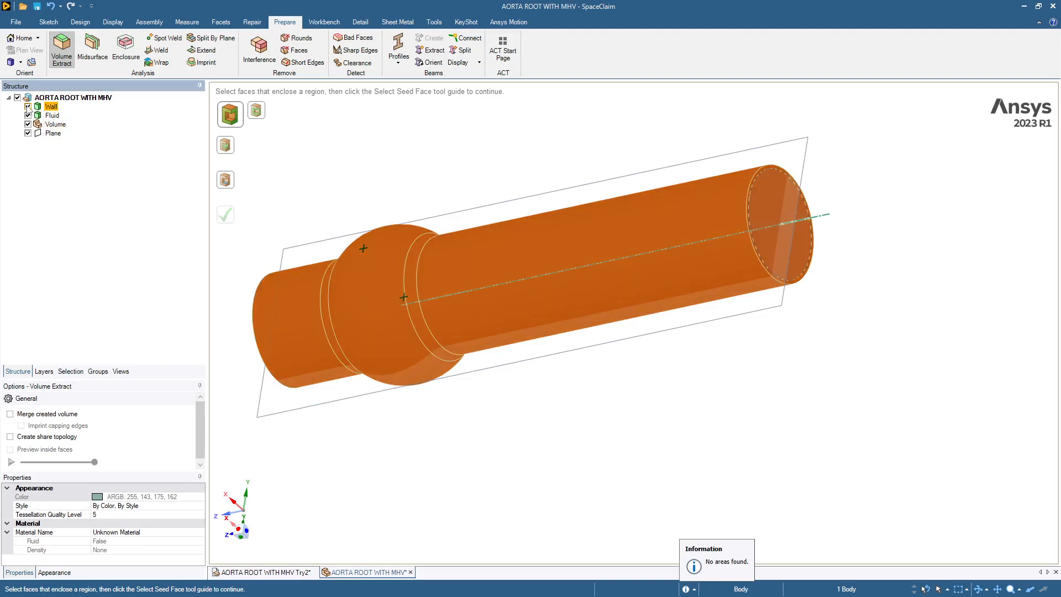
Step: Suppress the Wall body for physics and leave the Volume Extract tool
right_click(43, 107)
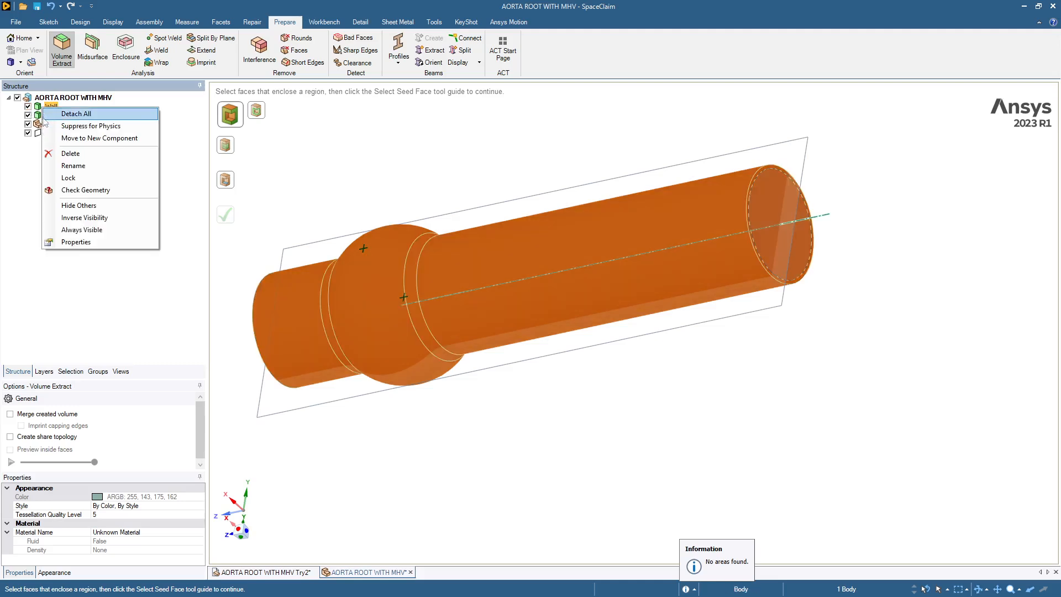
click(52, 126)
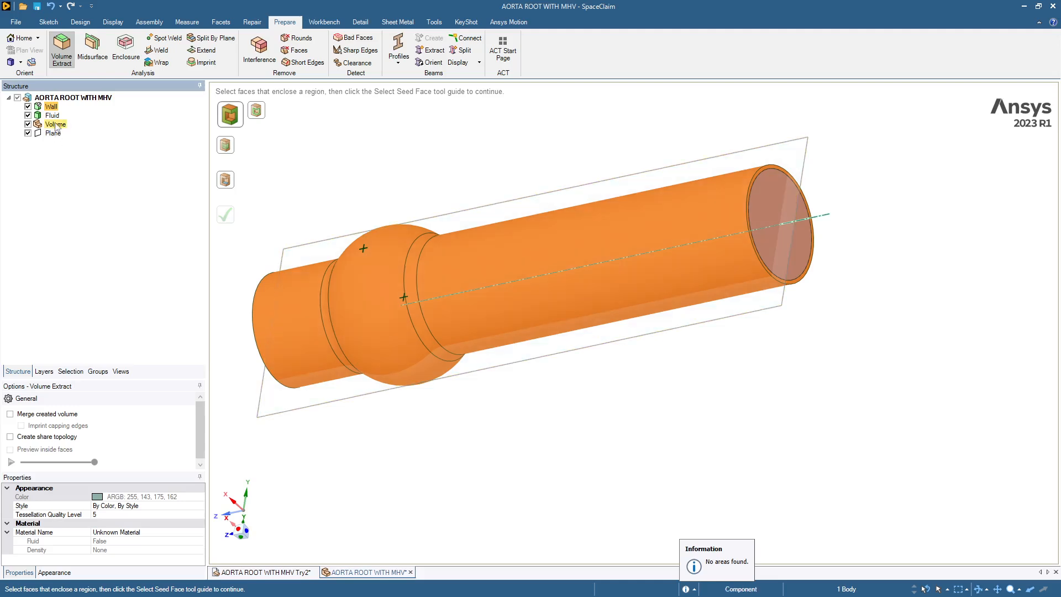
key(Escape)
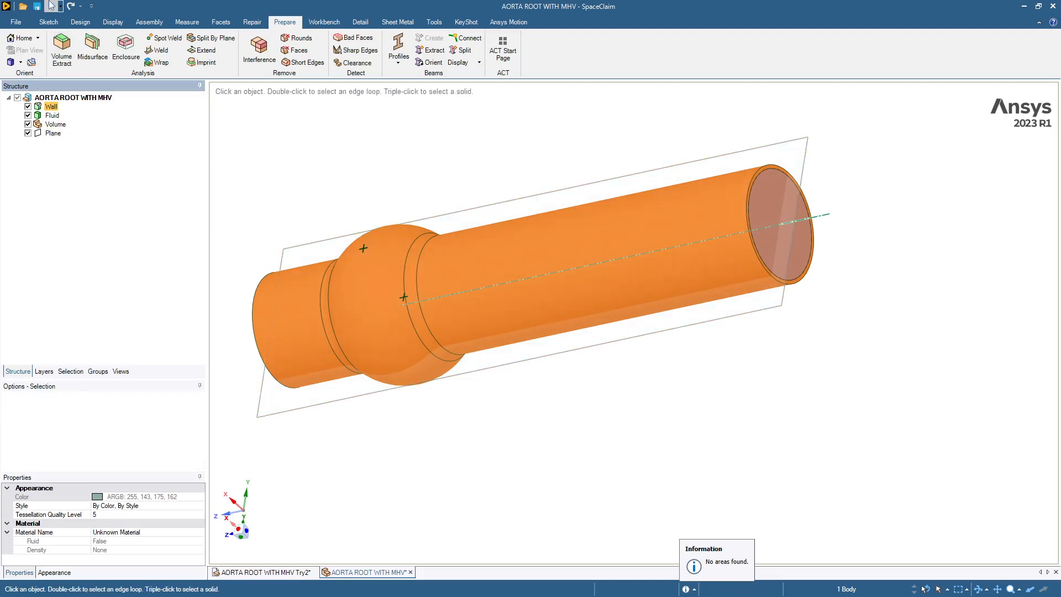
Step: Delete the empty Volume component and hide the Wall body
click(80, 21)
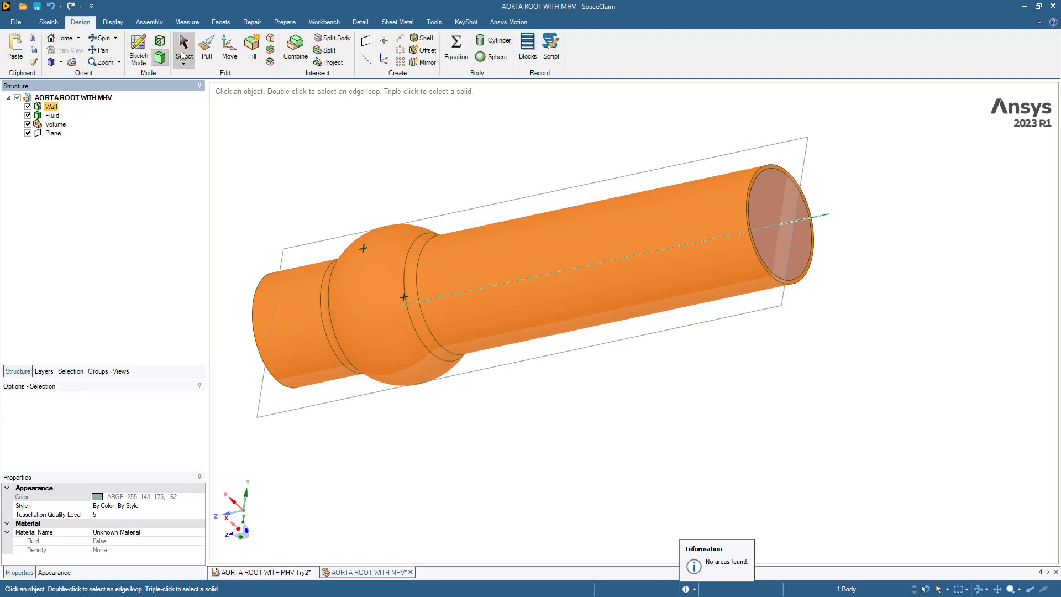
click(54, 123)
key(Delete)
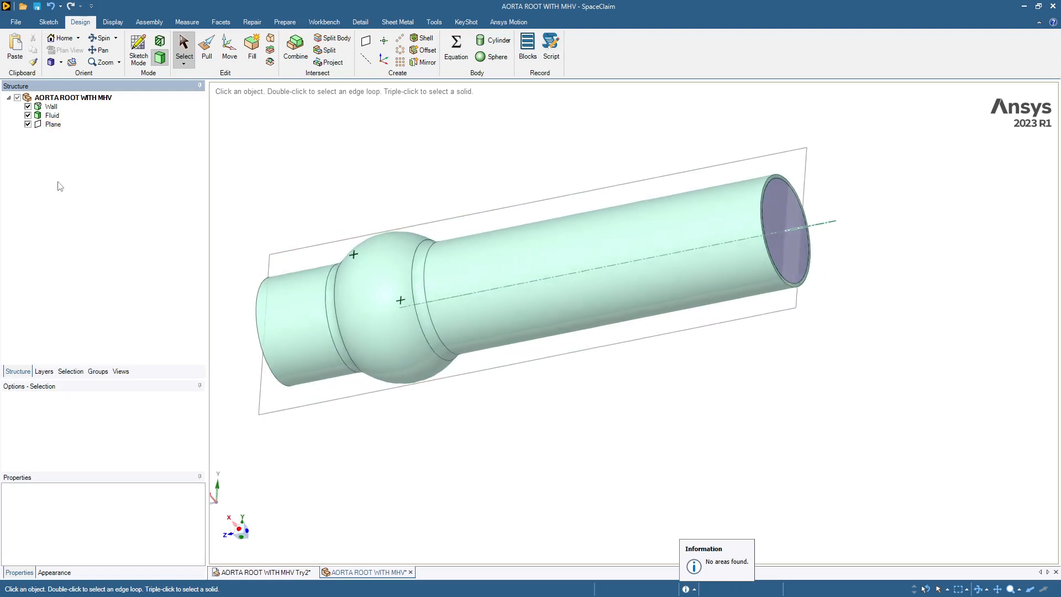
click(51, 106)
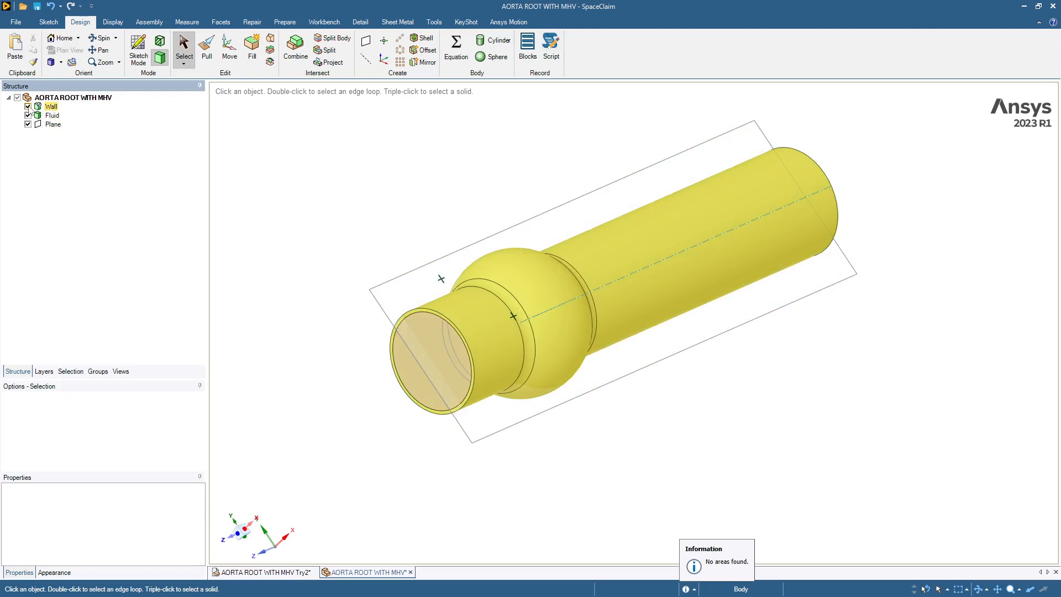
click(27, 107)
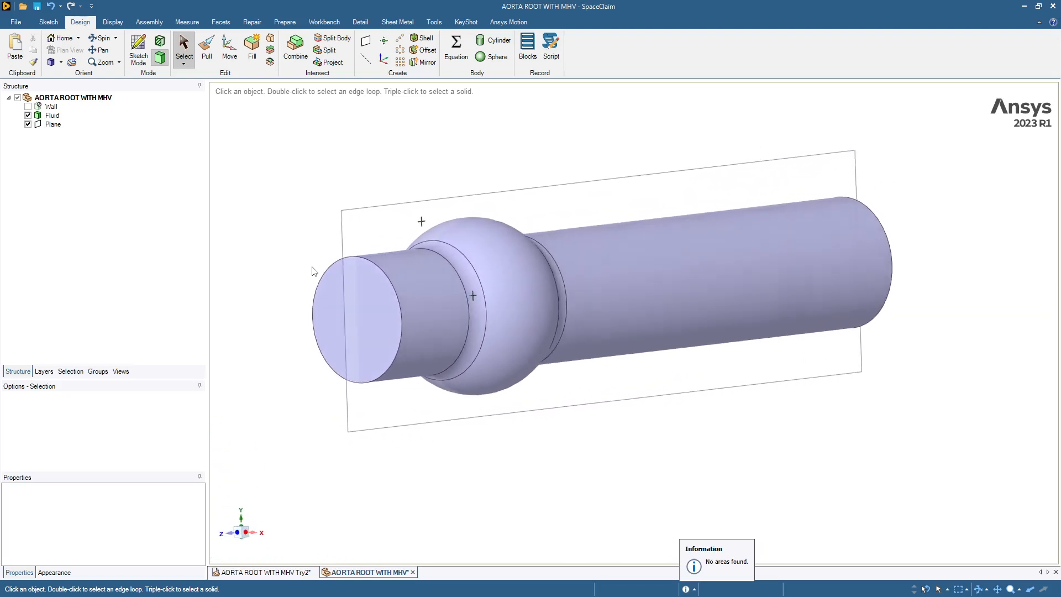
Step: Save the AORTA ROOT WITH MHV document
click(12, 24)
click(22, 94)
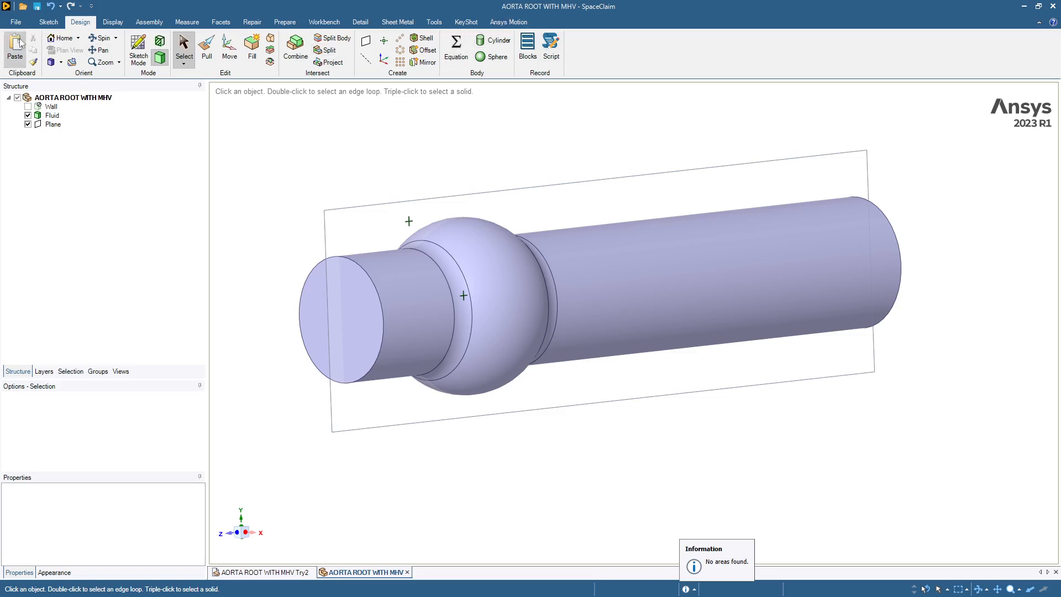
click(16, 23)
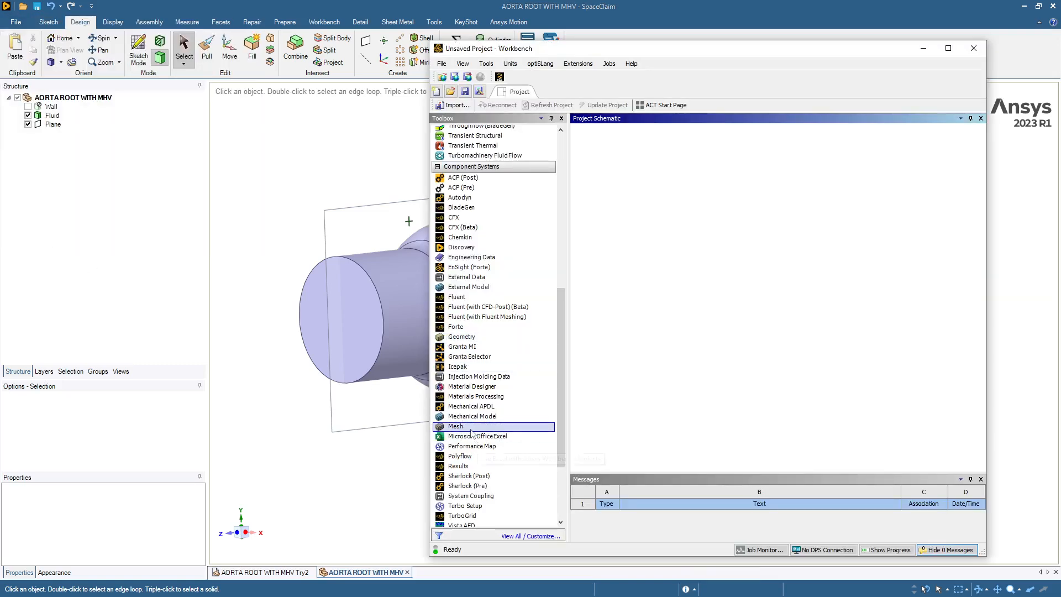
Step: In Workbench, add a Mesh component system and a Fluid Flow (Fluent) system that shares its geometry and mesh
drag(471, 433, 652, 195)
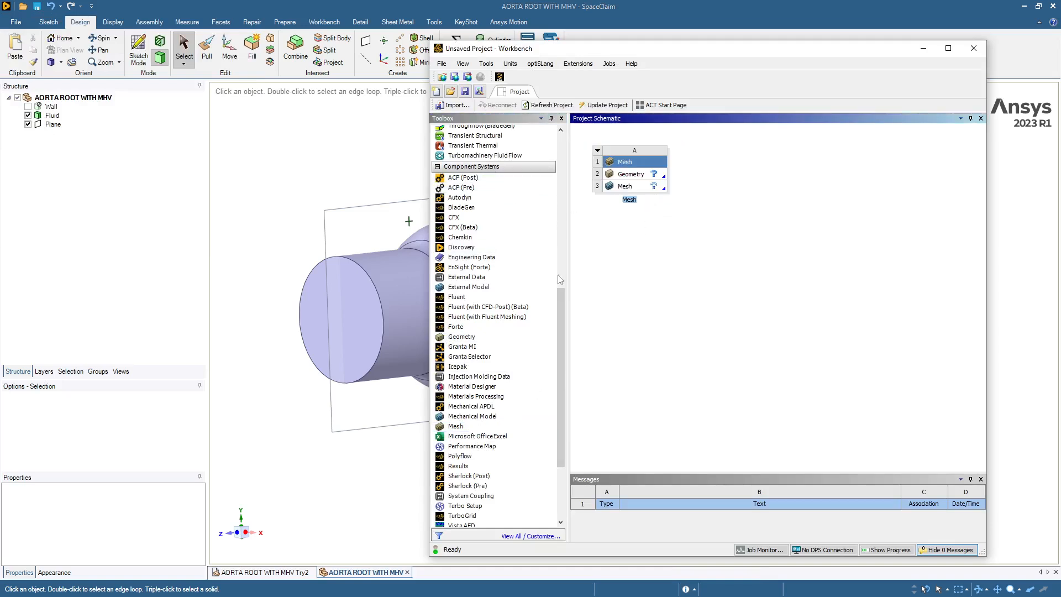
drag(563, 302, 558, 141)
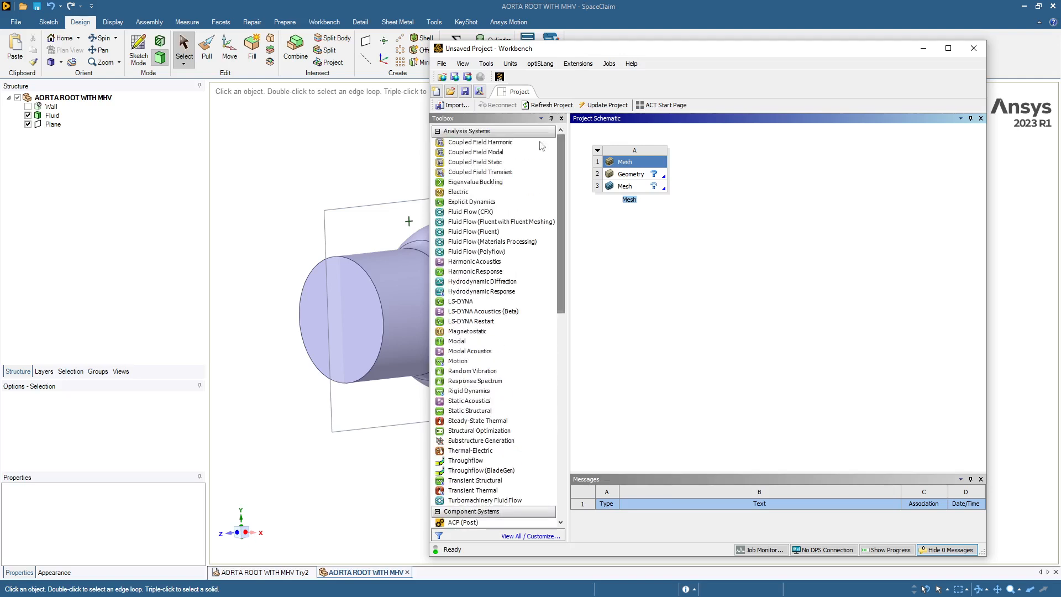
drag(473, 232, 634, 189)
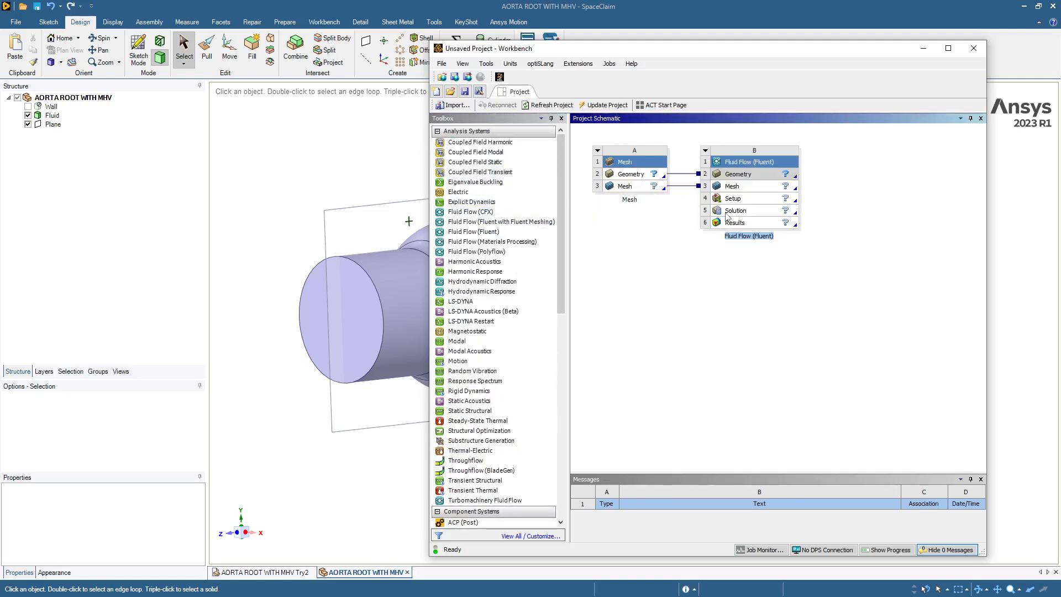
click(630, 176)
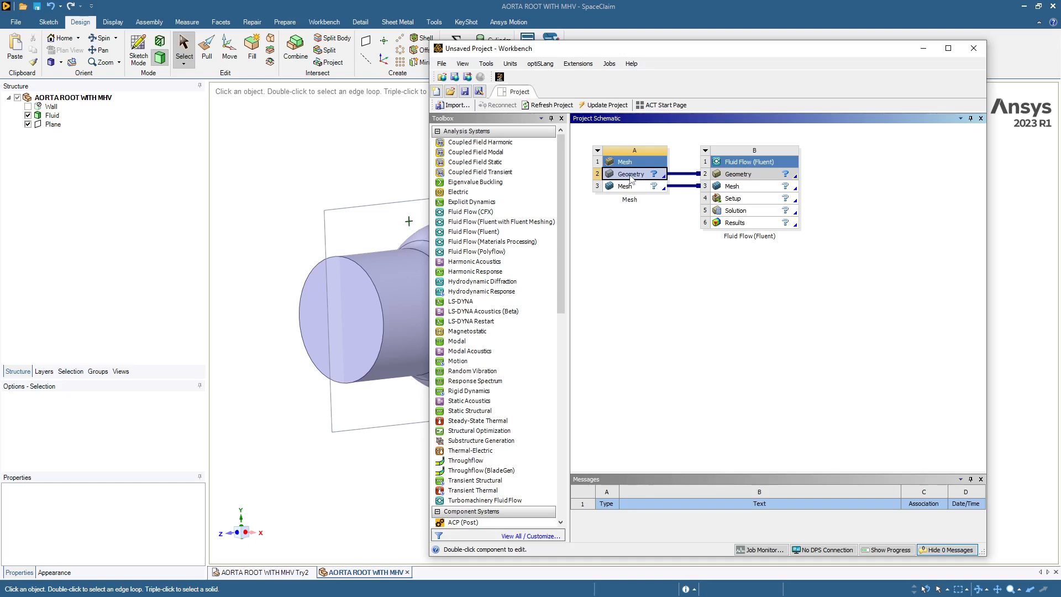
right_click(630, 175)
mouse_move(703, 221)
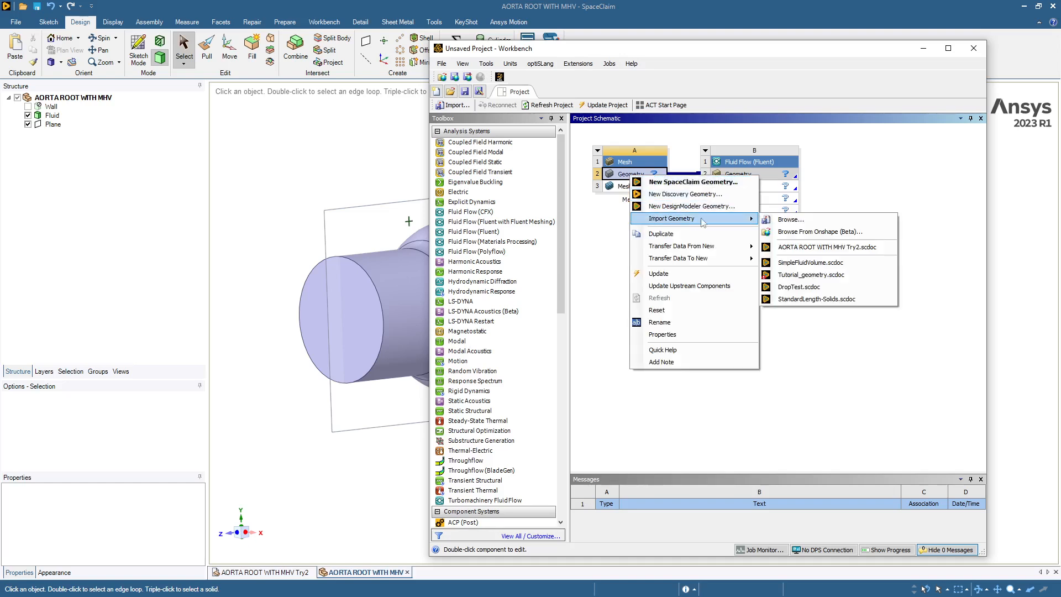
click(798, 221)
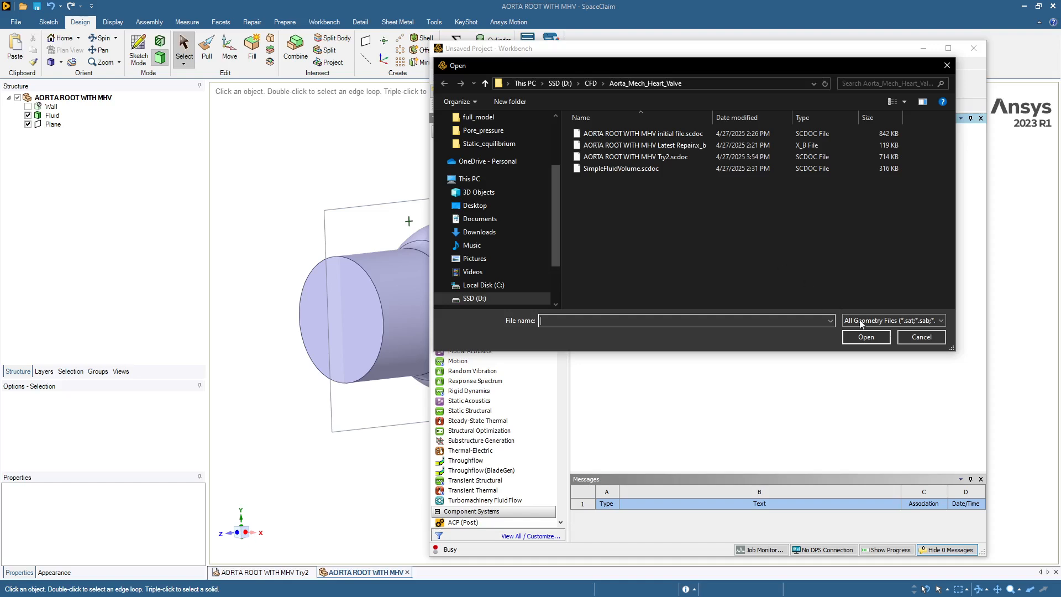
click(916, 337)
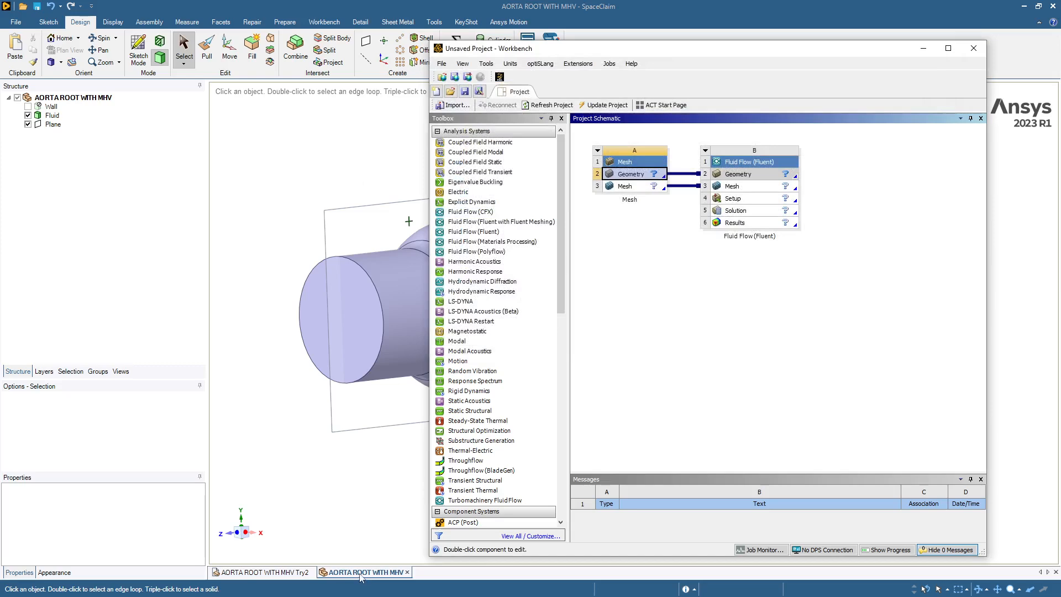
Step: Switch to SpaceClaim's AORTA ROOT WITH MHV Try2 assembly and suppress the MECHANICAL HEART VALVE component for physics
click(244, 573)
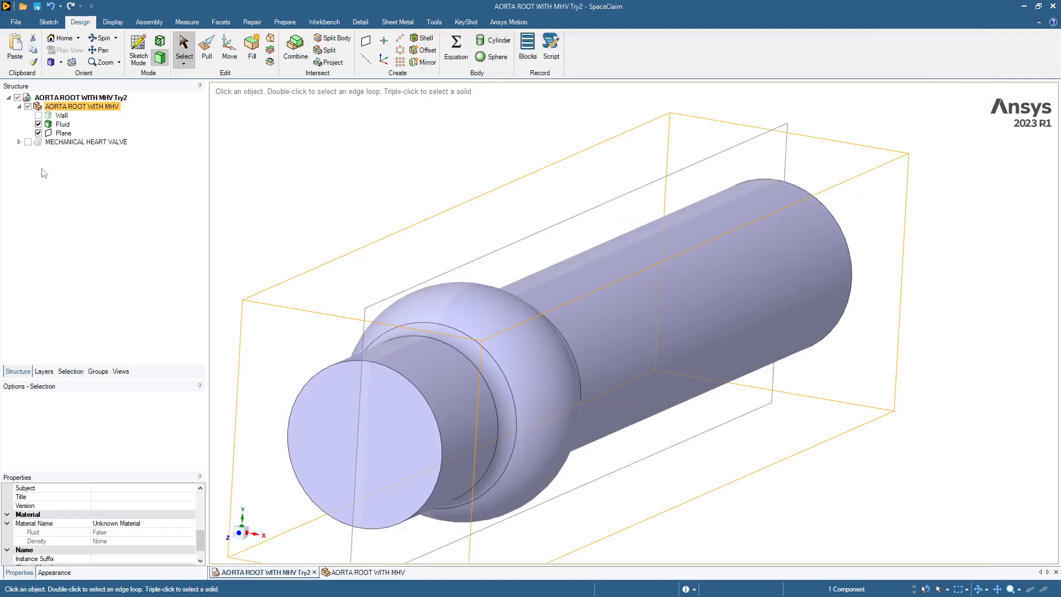
click(56, 142)
right_click(47, 144)
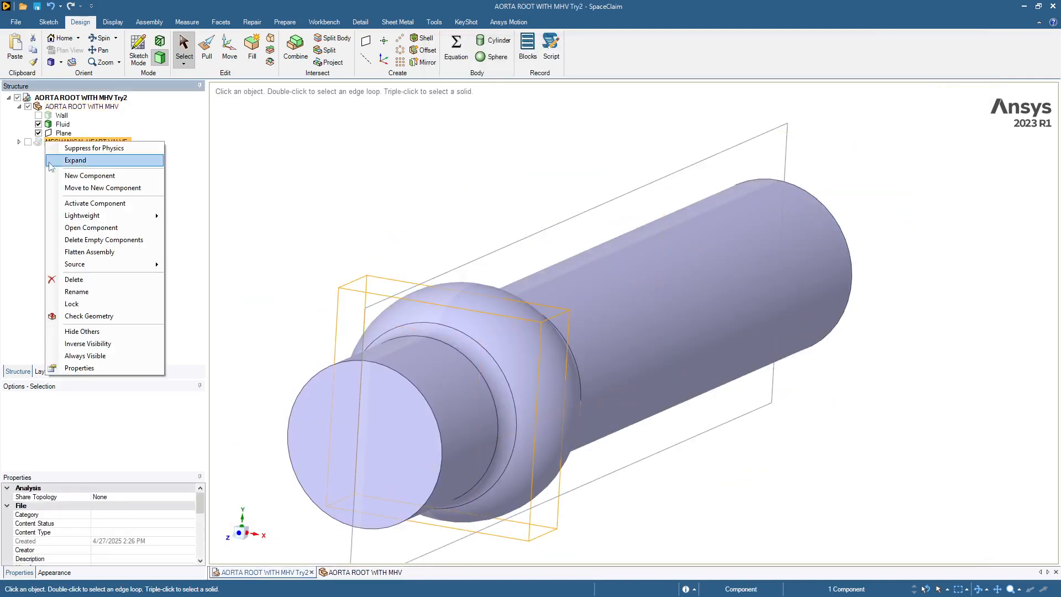
click(52, 148)
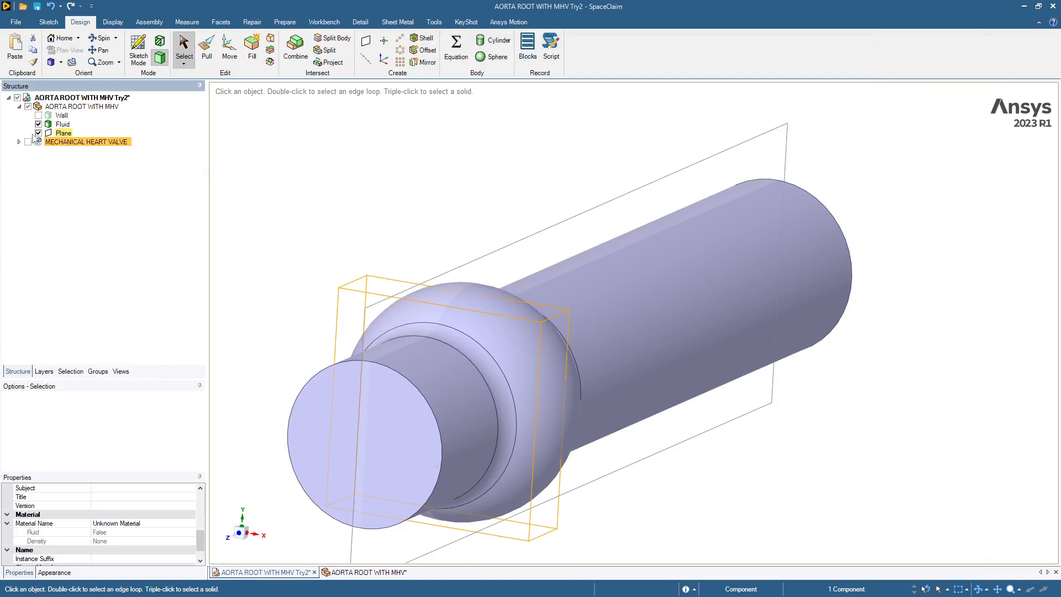
Step: Save the assembly and close the separate AORTA ROOT WITH MHV document, returning to the Workbench project
click(47, 108)
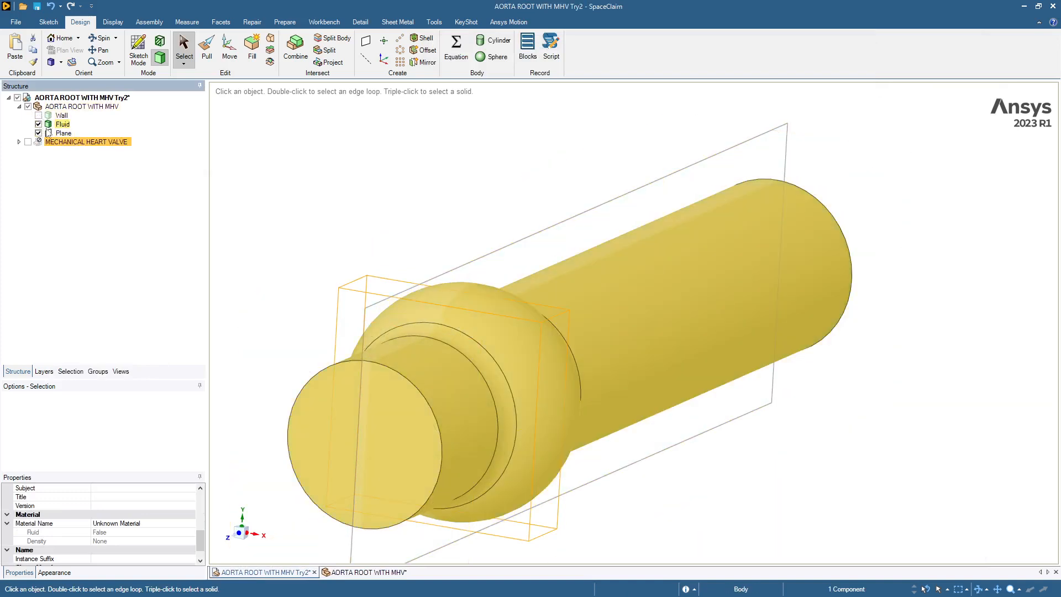
click(36, 7)
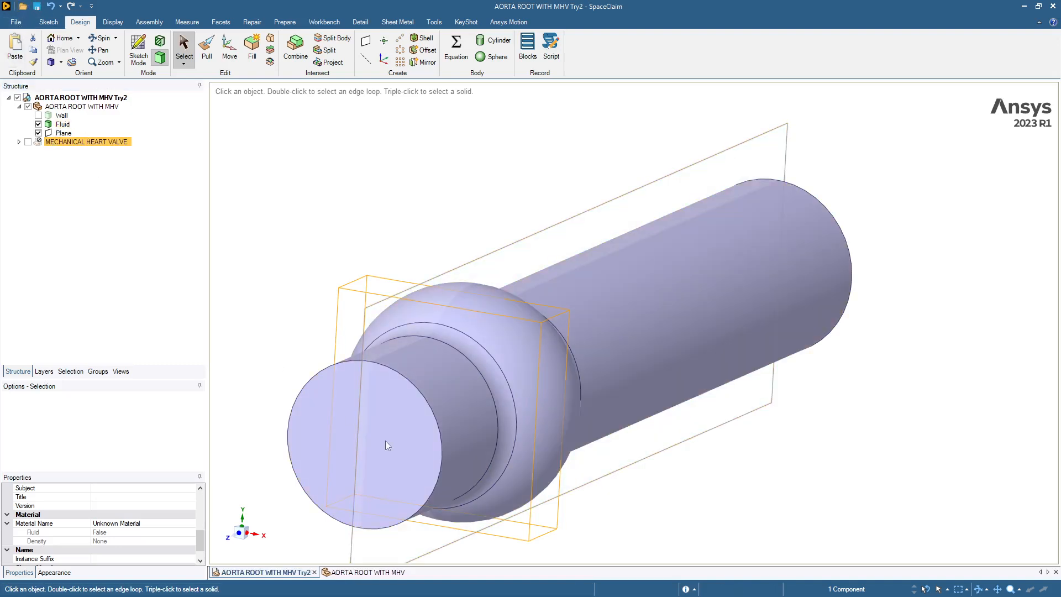
click(408, 571)
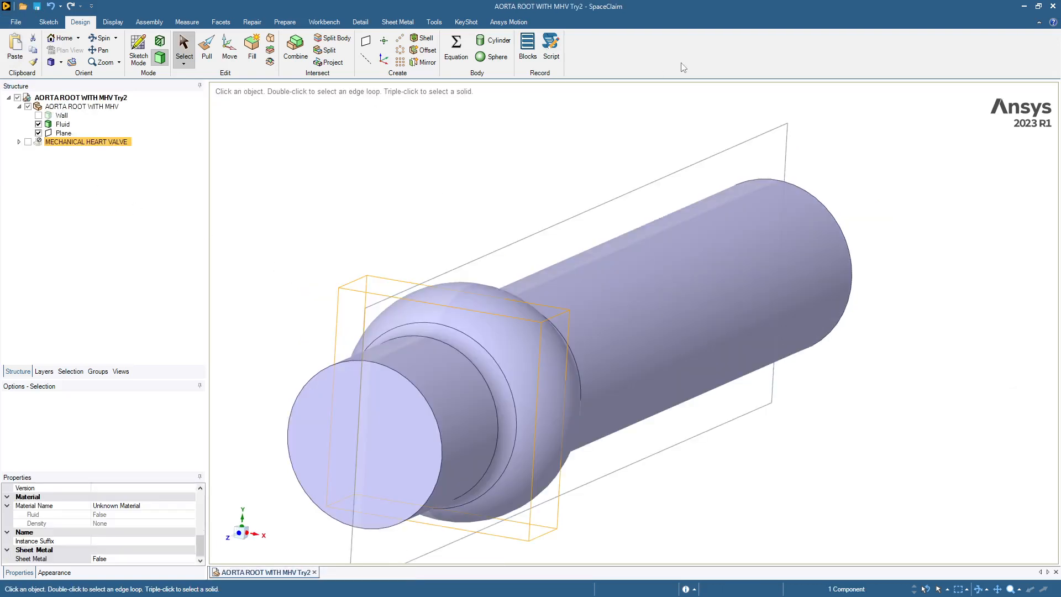
click(1024, 6)
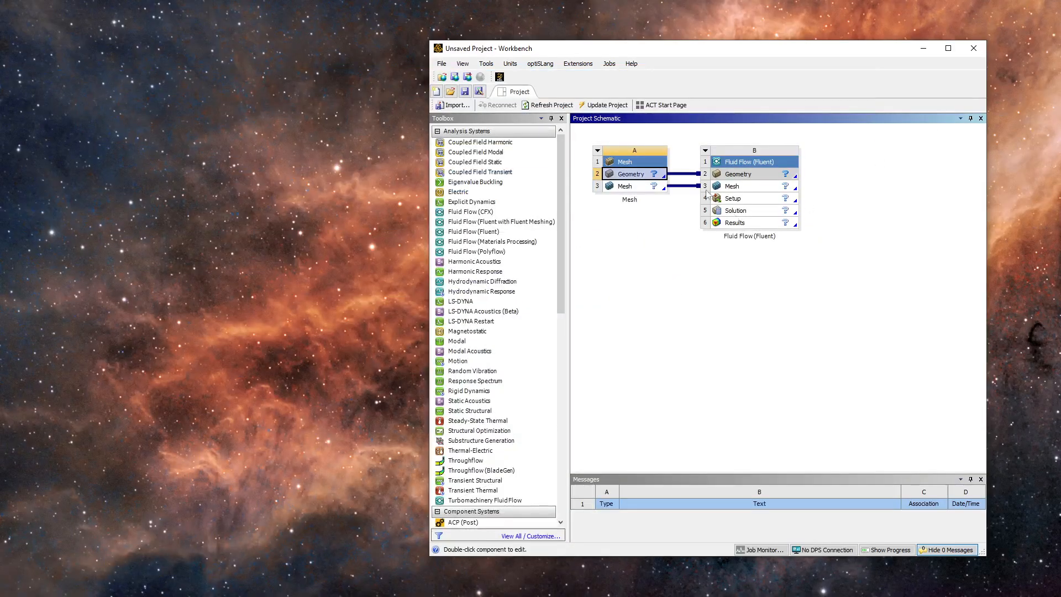
Step: Import AORTA ROOT WITH MHV Try2.scdoc as the Mesh system's geometry and open its mesh in the Meshing application
right_click(635, 176)
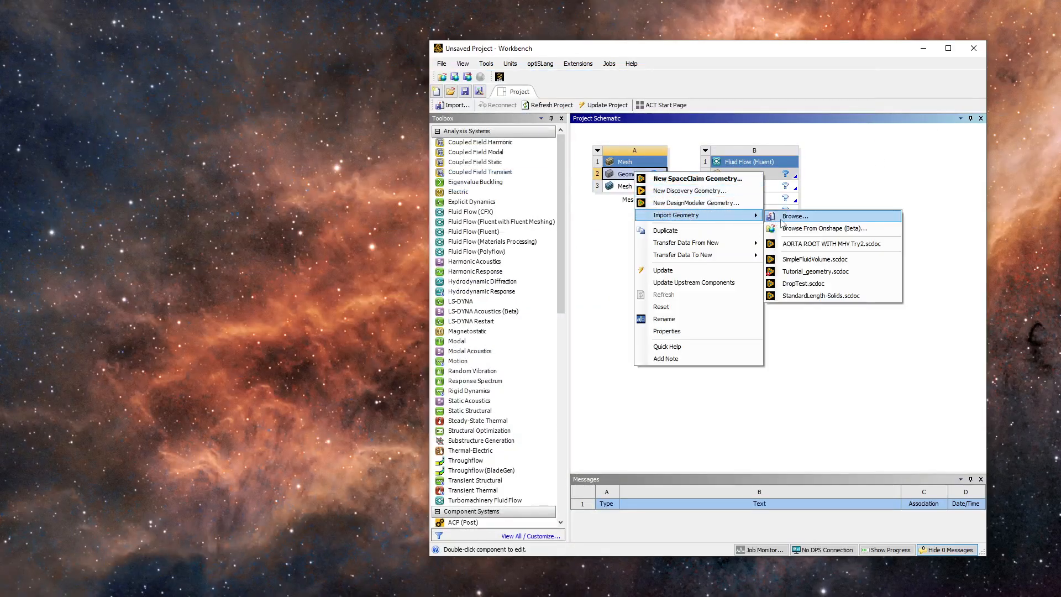
click(808, 245)
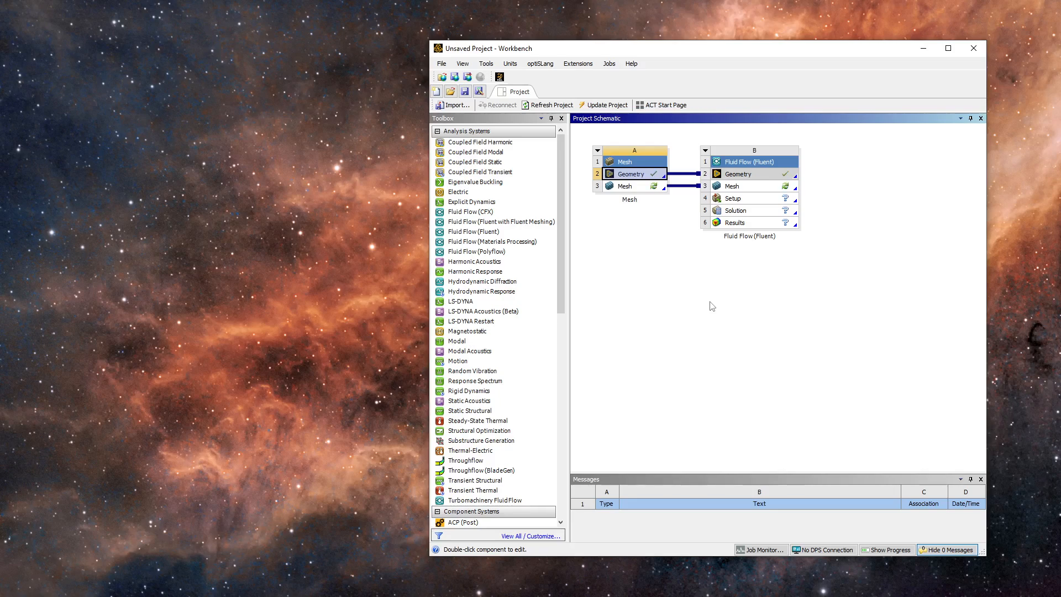
double_click(623, 188)
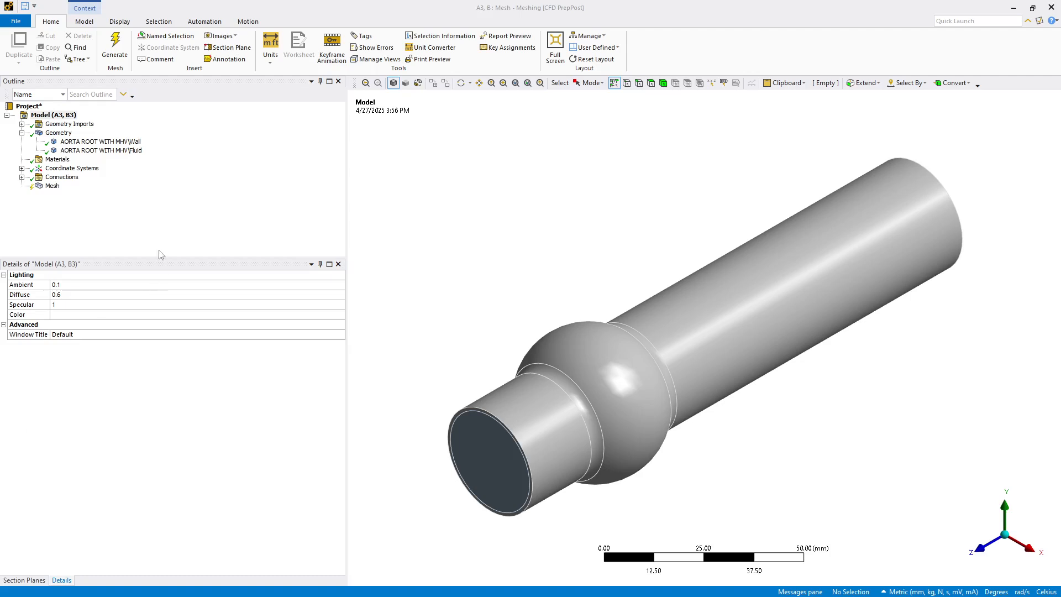
Step: Suppress the Wall body and open the Fluid body's Fluid/Solid material setting for editing
right_click(100, 144)
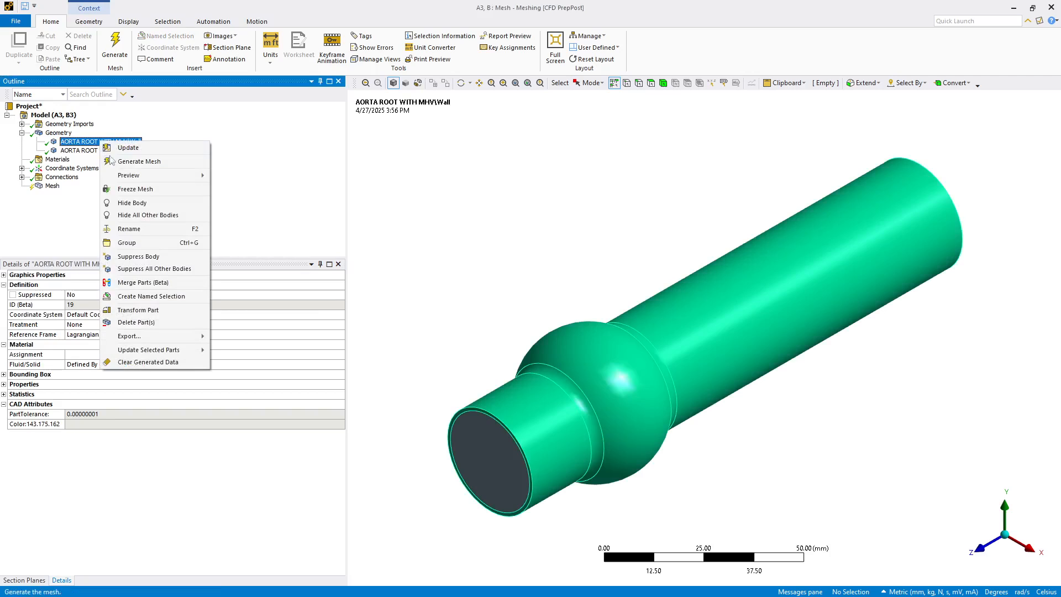
click(138, 256)
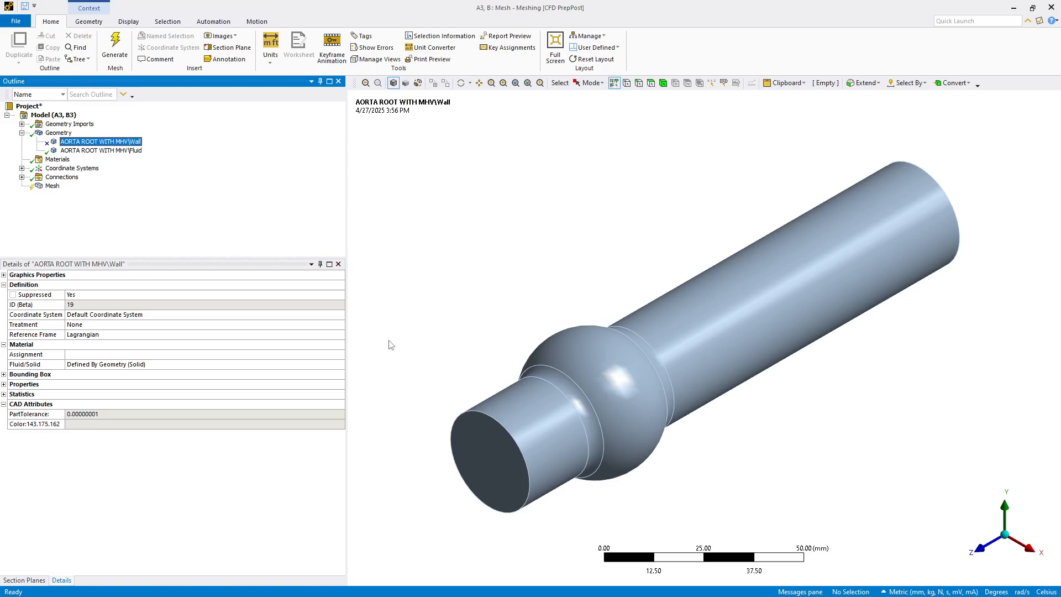
click(105, 151)
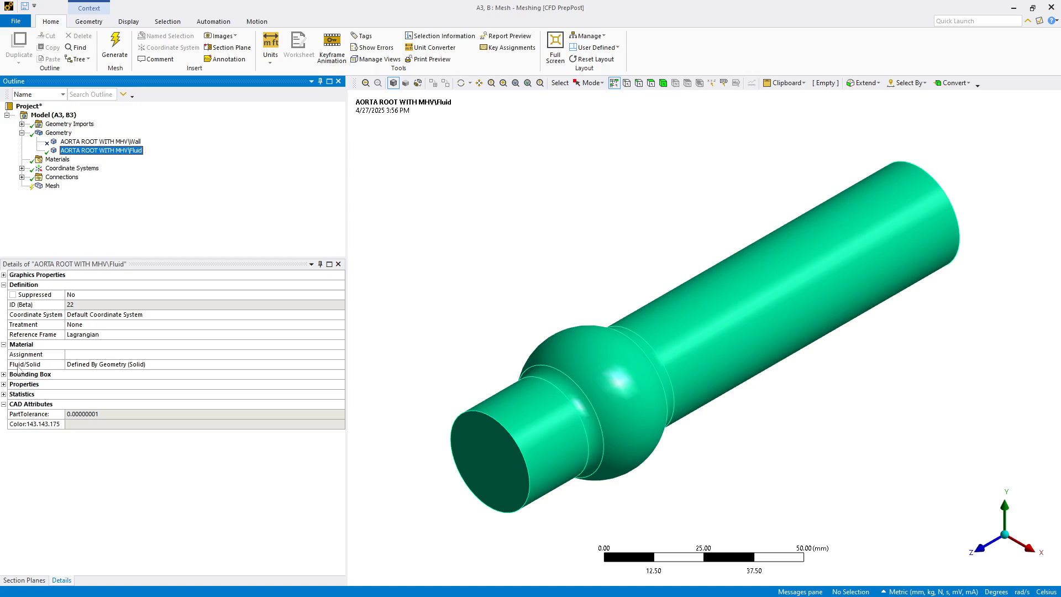
click(198, 365)
click(339, 365)
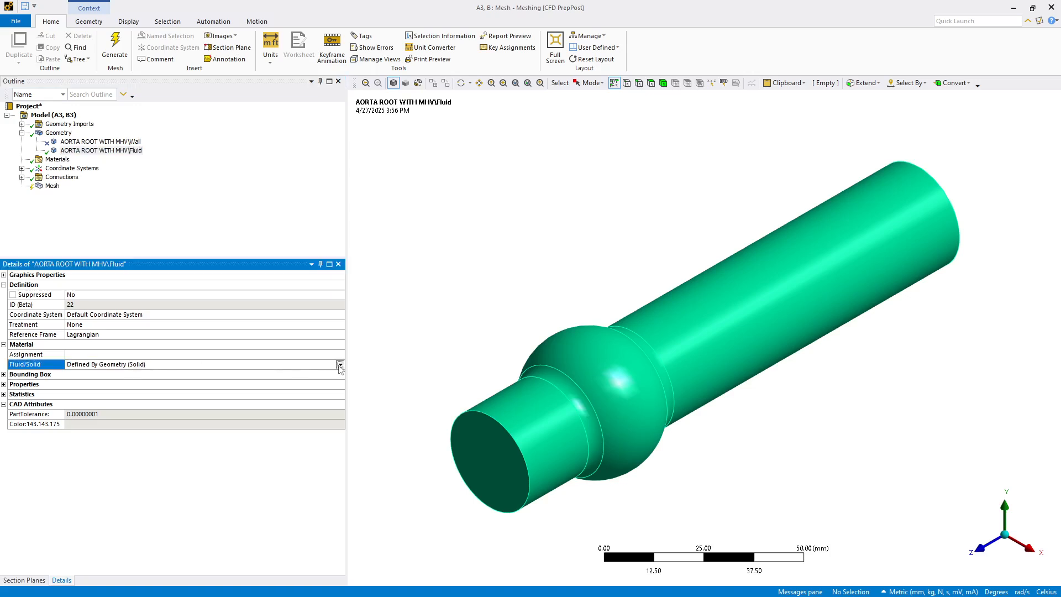
click(156, 204)
Step: Set the mesh physics preference to CFD and the global element size to 3.0 mm
click(51, 187)
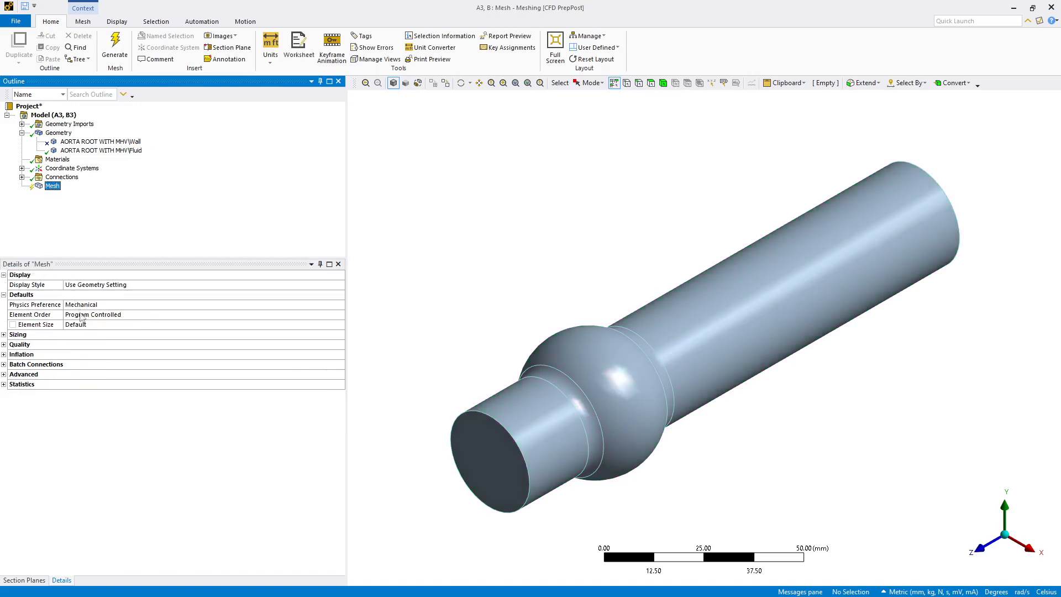
click(97, 304)
click(338, 305)
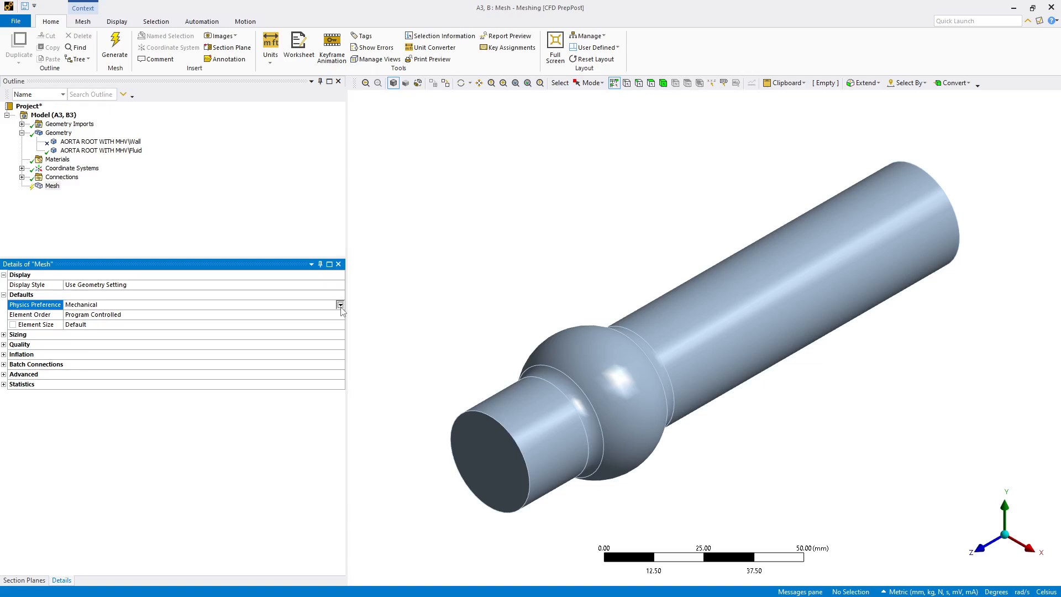
click(270, 340)
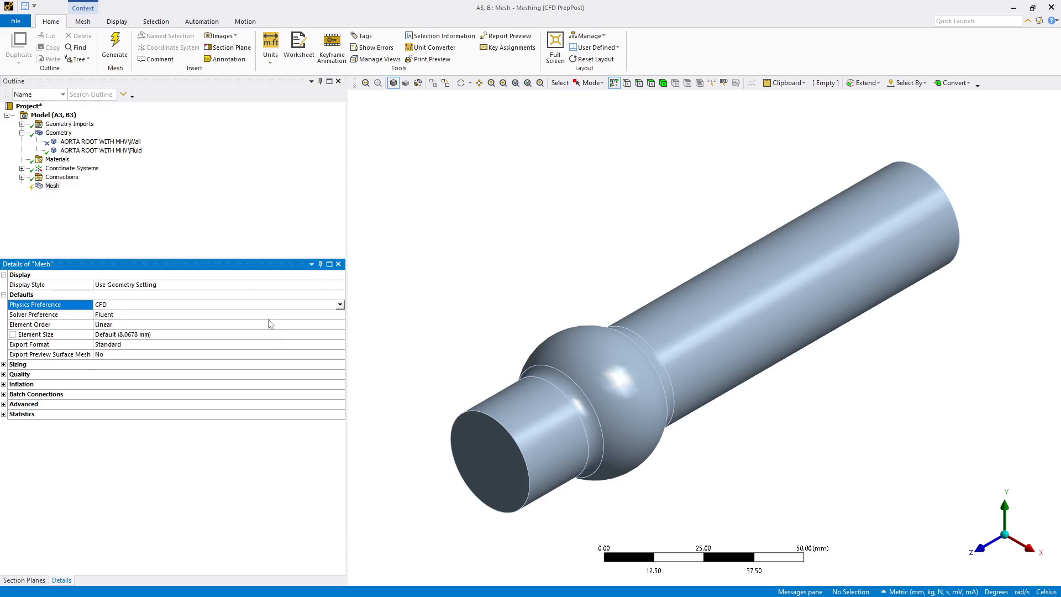
click(224, 223)
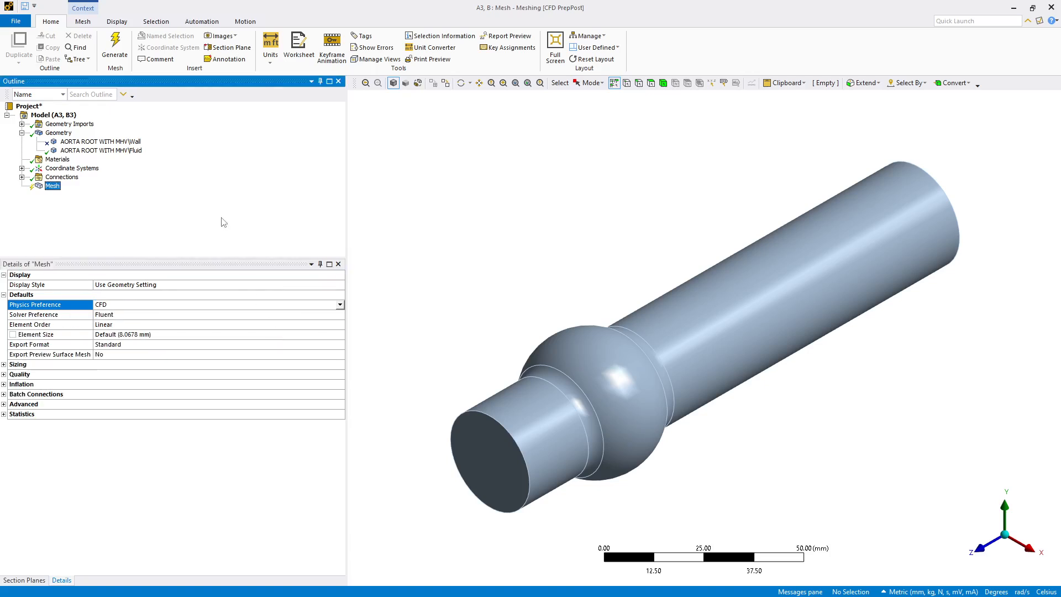
click(133, 335)
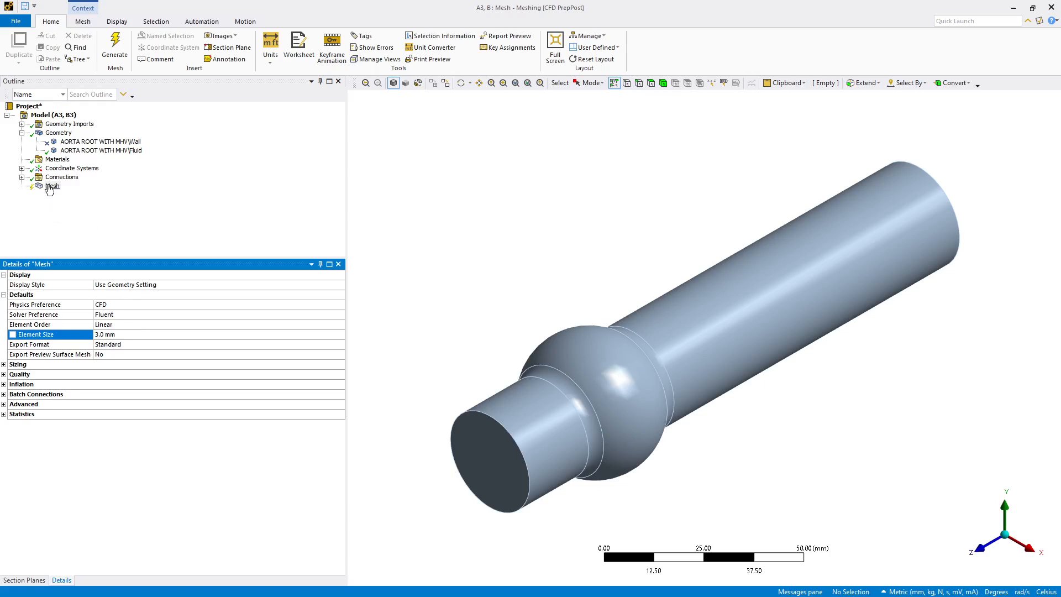
Step: Insert a named selection scoped to all outer wall faces, extending from the short cylinder's side face to its limits
right_click(50, 117)
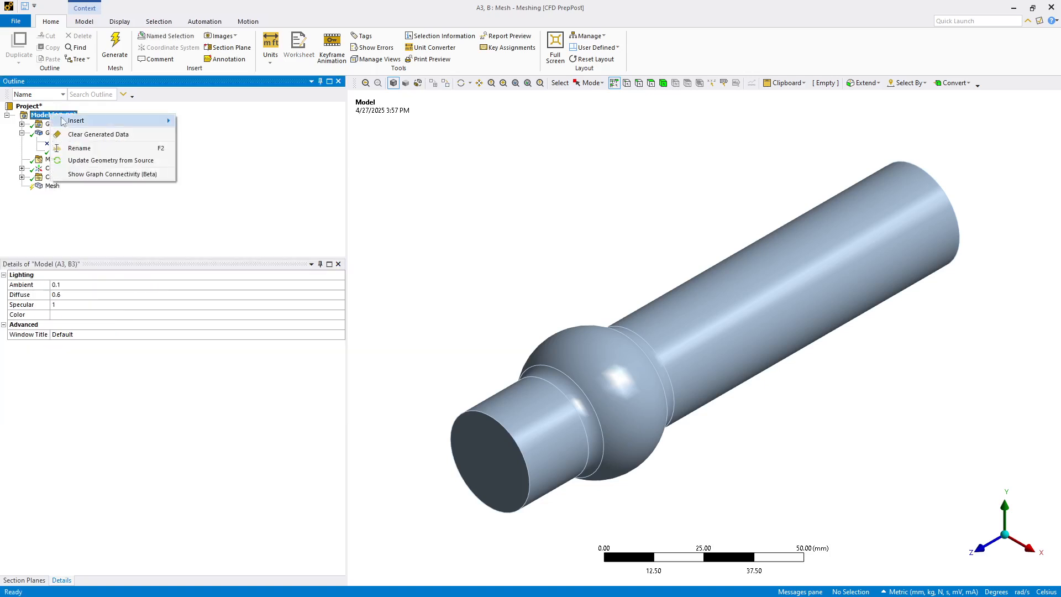
mouse_move(111, 119)
click(193, 120)
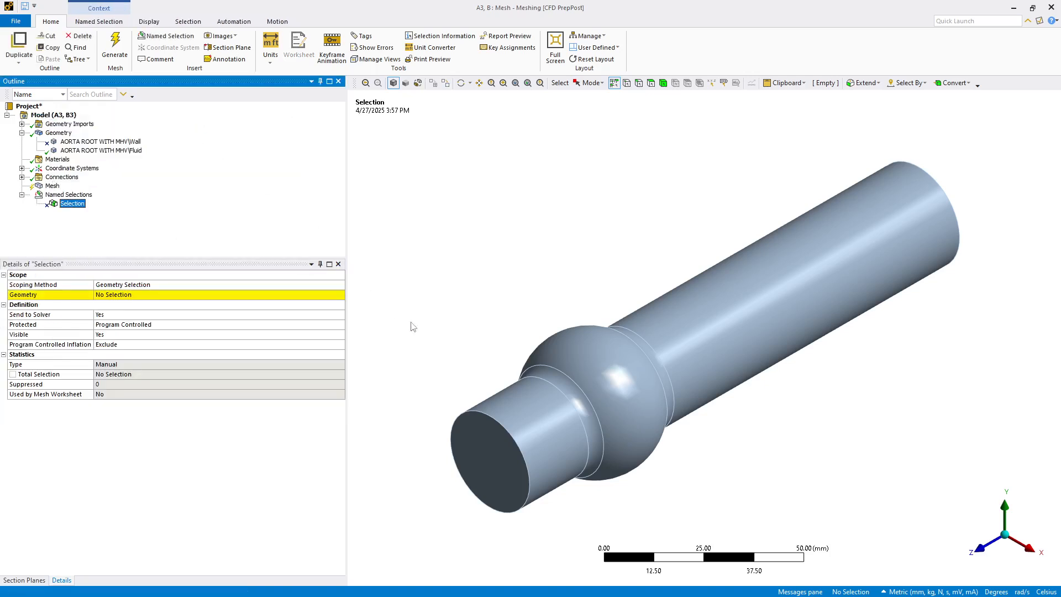
click(519, 405)
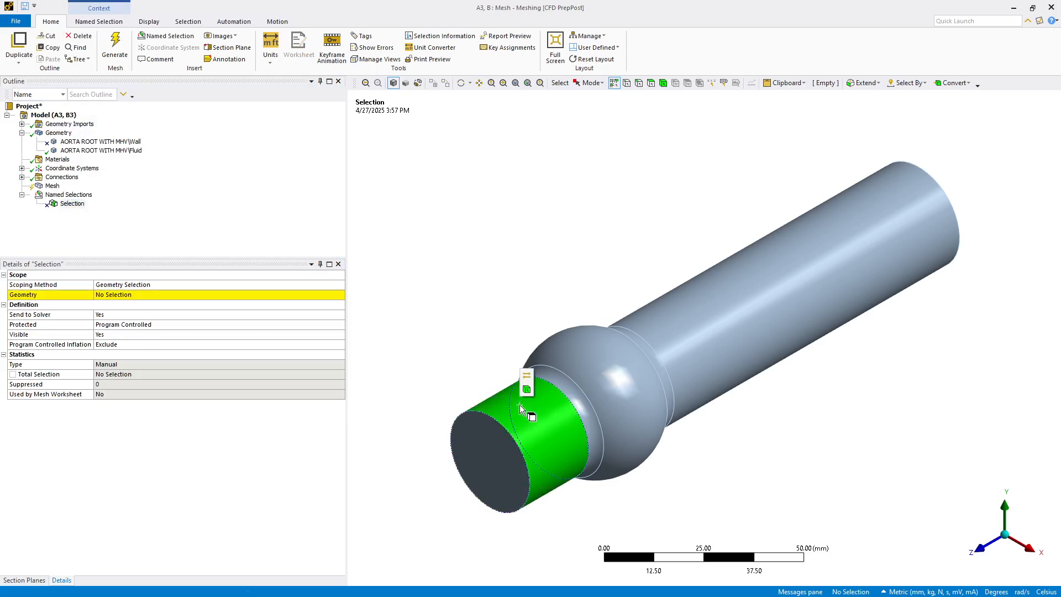
click(859, 84)
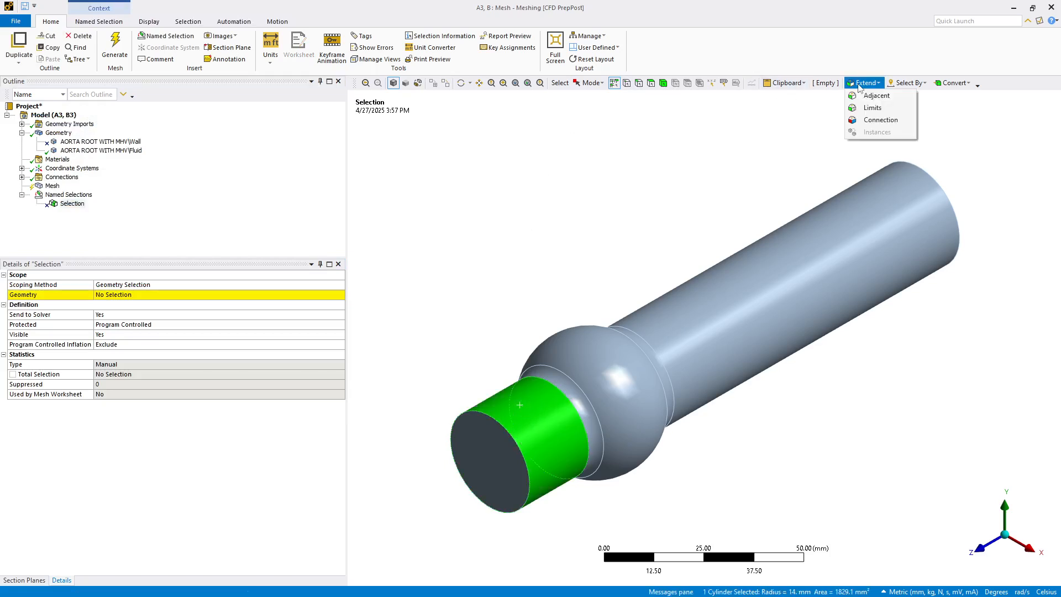
click(865, 108)
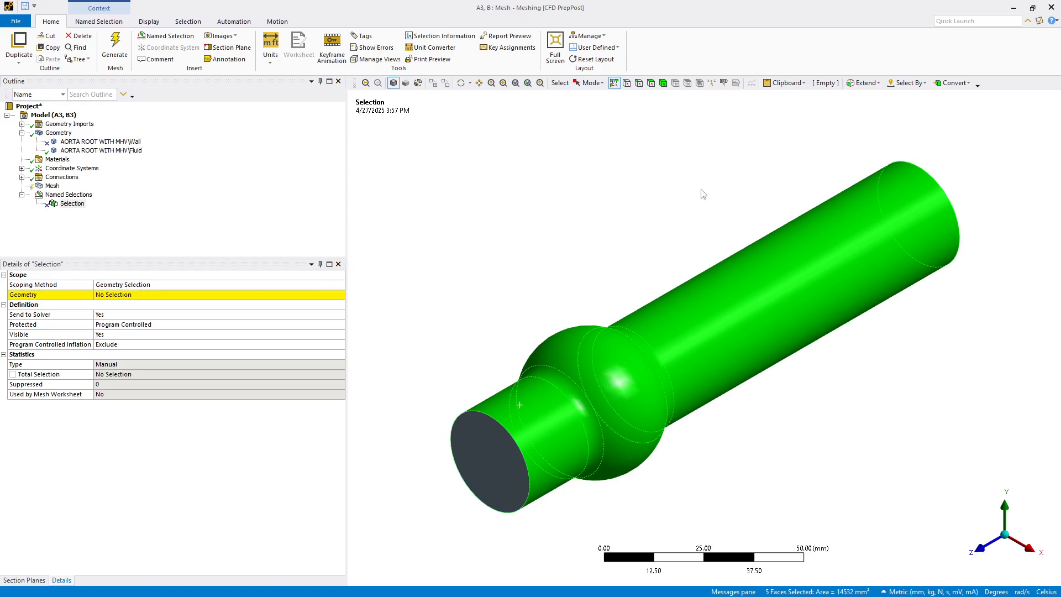
click(111, 294)
click(108, 294)
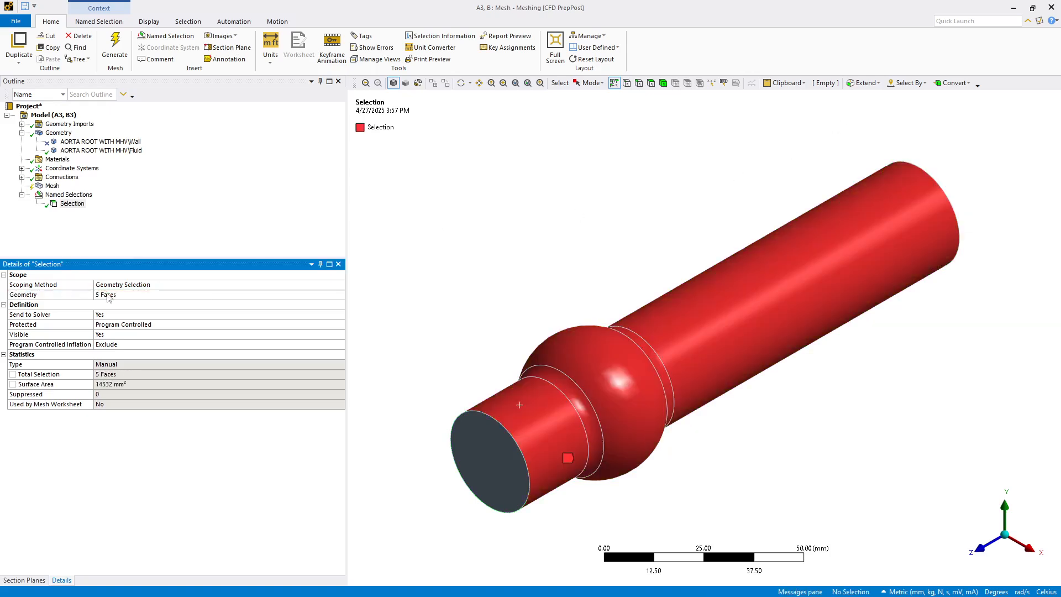
Step: Rename the new named selection as InflationWalls
click(70, 204)
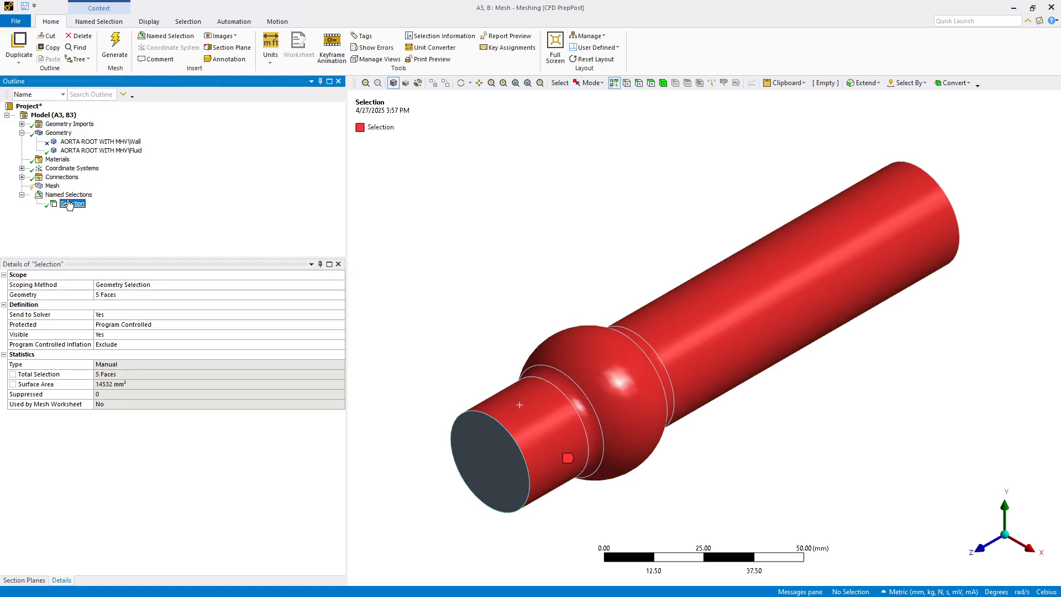
text(Inlet)
text(ction)
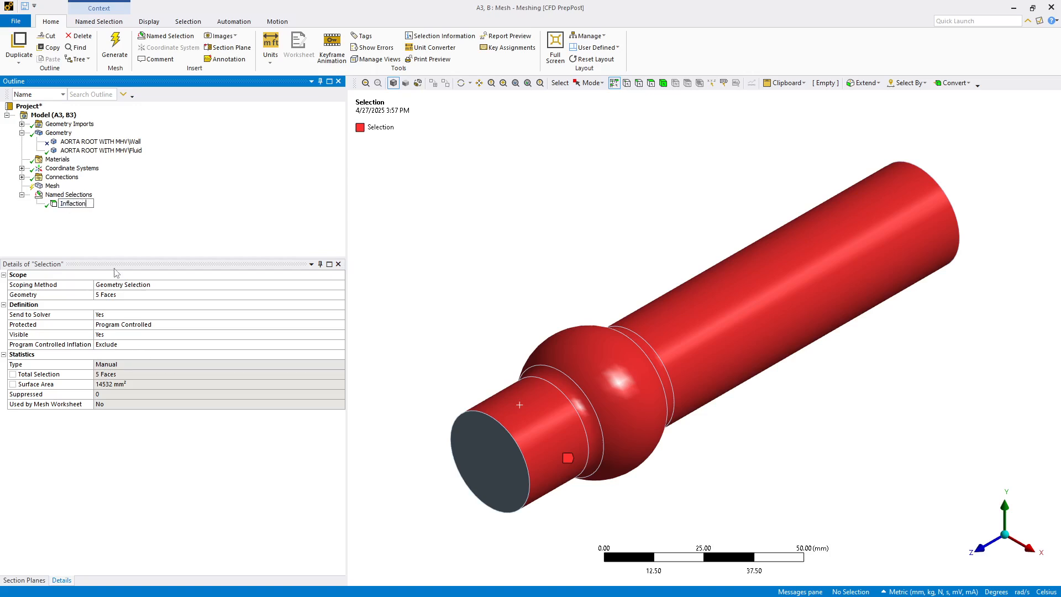
key(BackSpace)
key(BackSpace)
text(tionWalls)
key(Return)
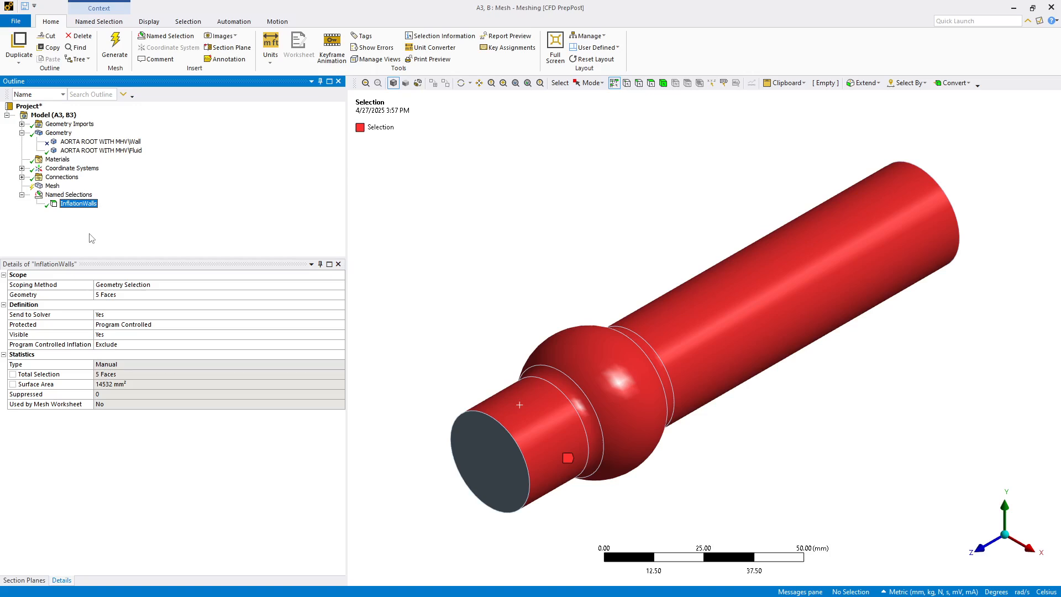
Step: Set the mesh's automatic inflation to All Faces in Chosen Named Selection, using InflationWalls
click(52, 186)
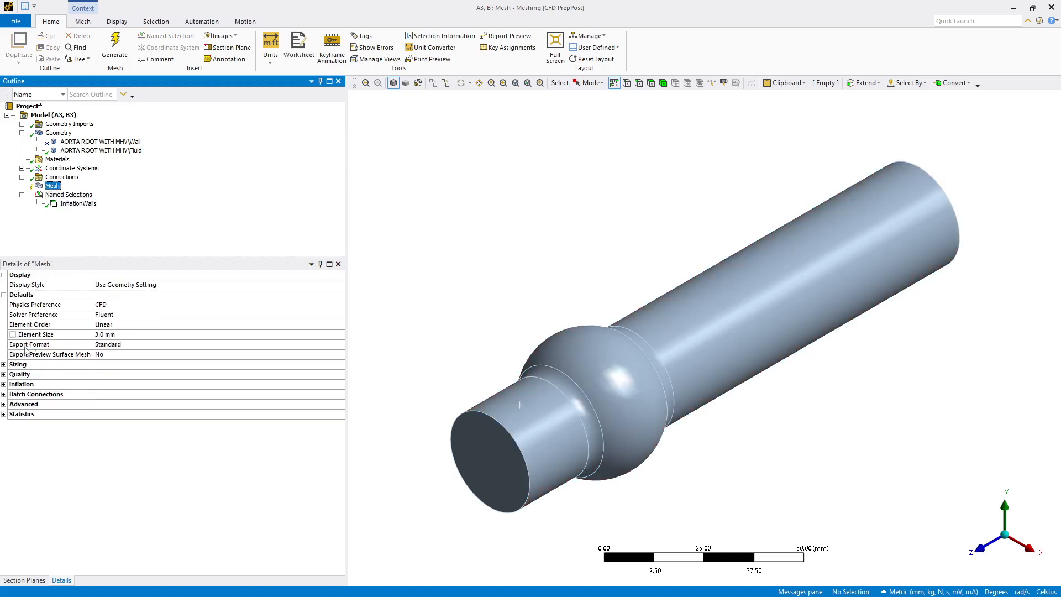
click(4, 384)
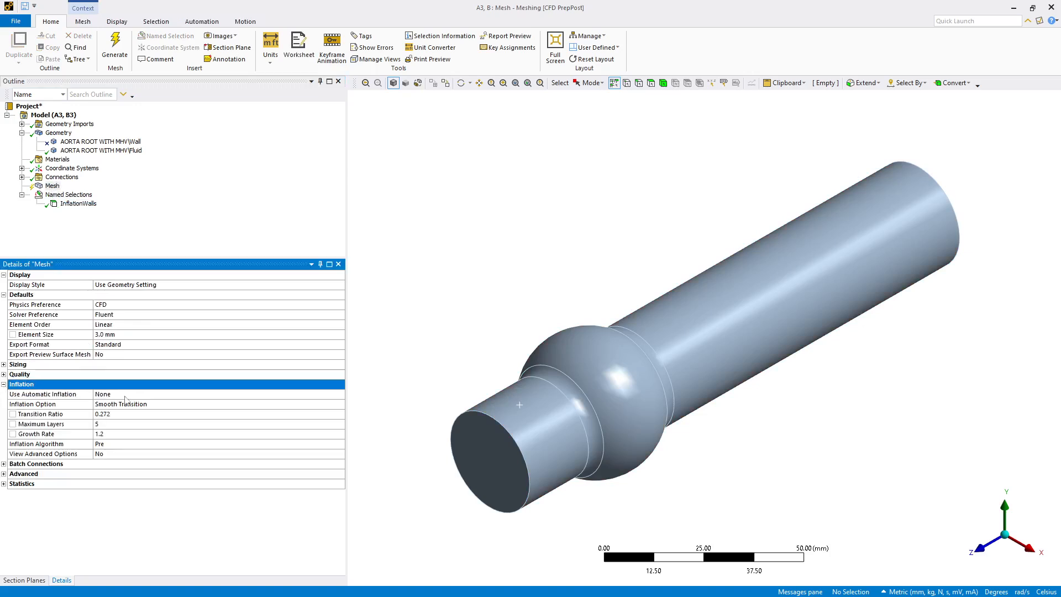
click(225, 394)
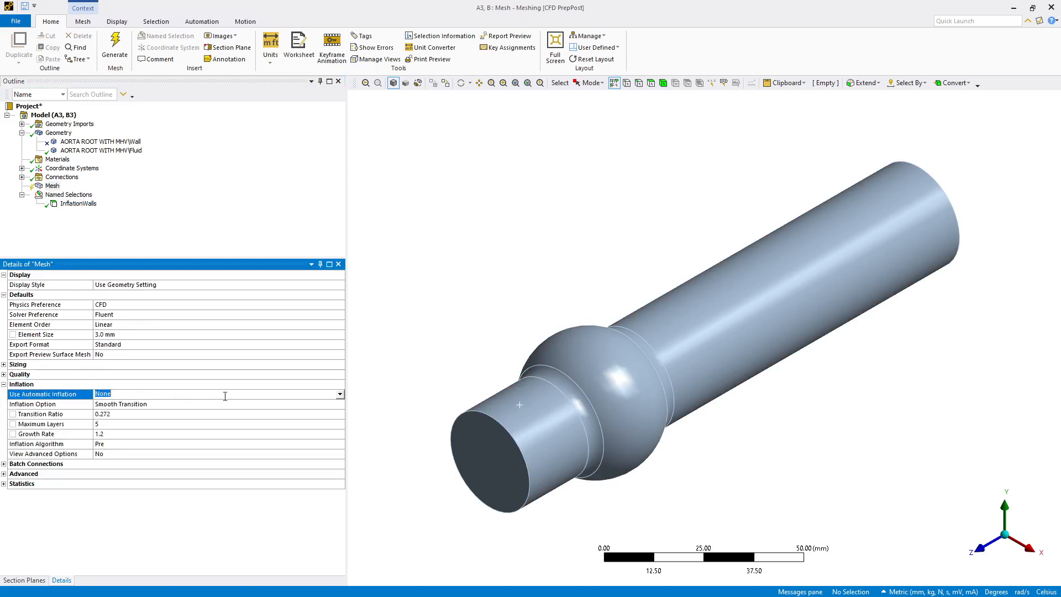
click(340, 394)
click(325, 420)
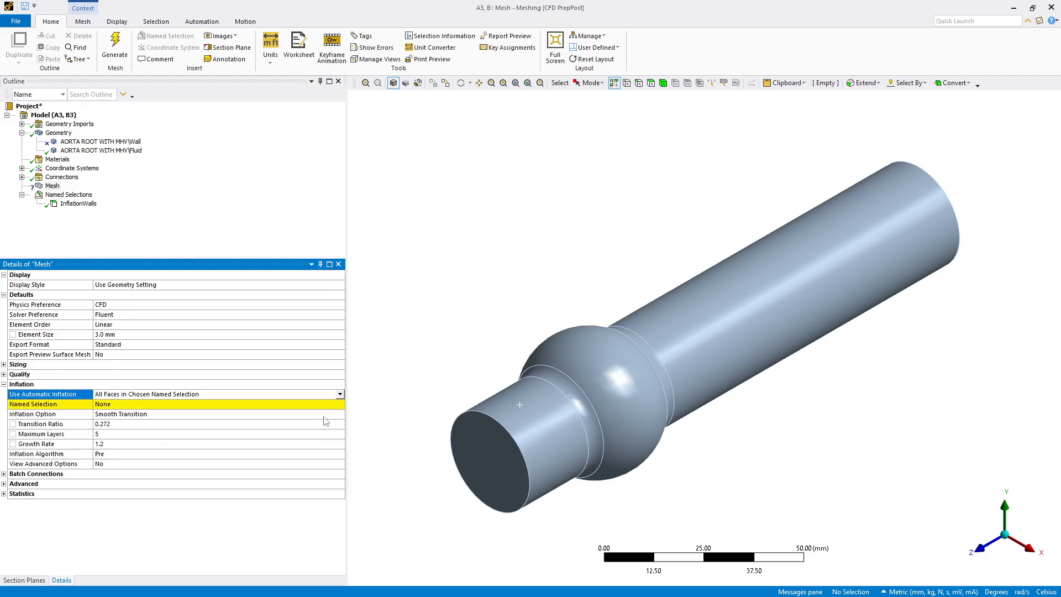
click(338, 405)
click(339, 404)
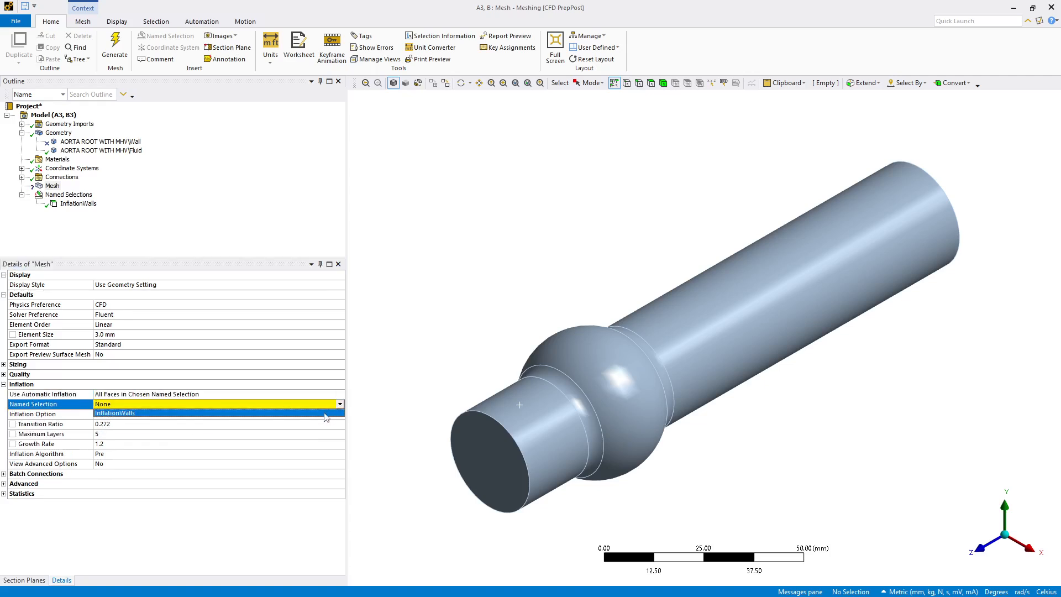
click(323, 413)
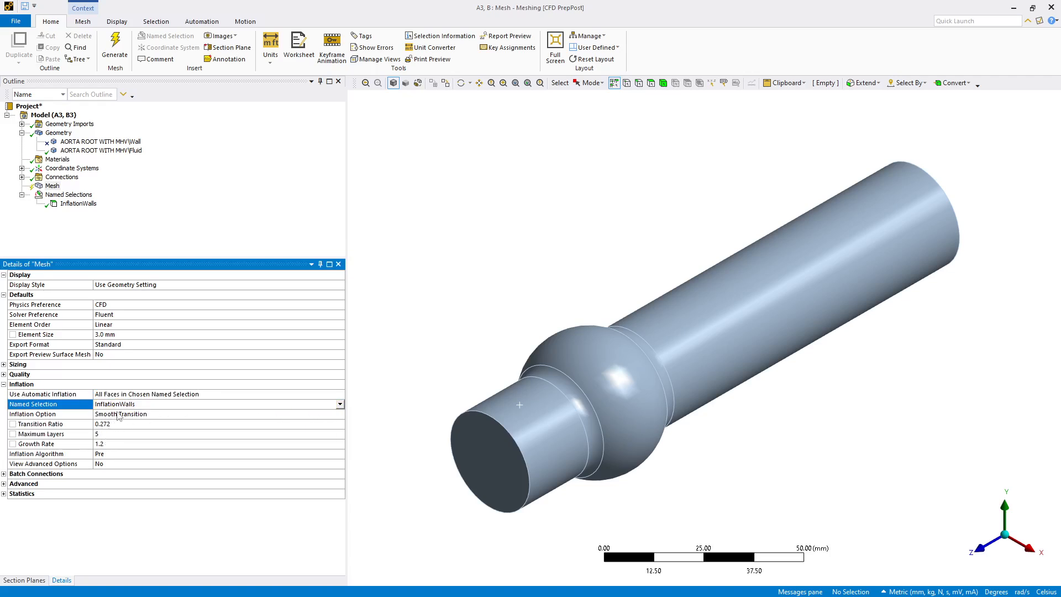
Step: Set the inflation option to First Layer Thickness with a 0.1 mm first layer height and 10 maximum layers
click(118, 415)
click(340, 414)
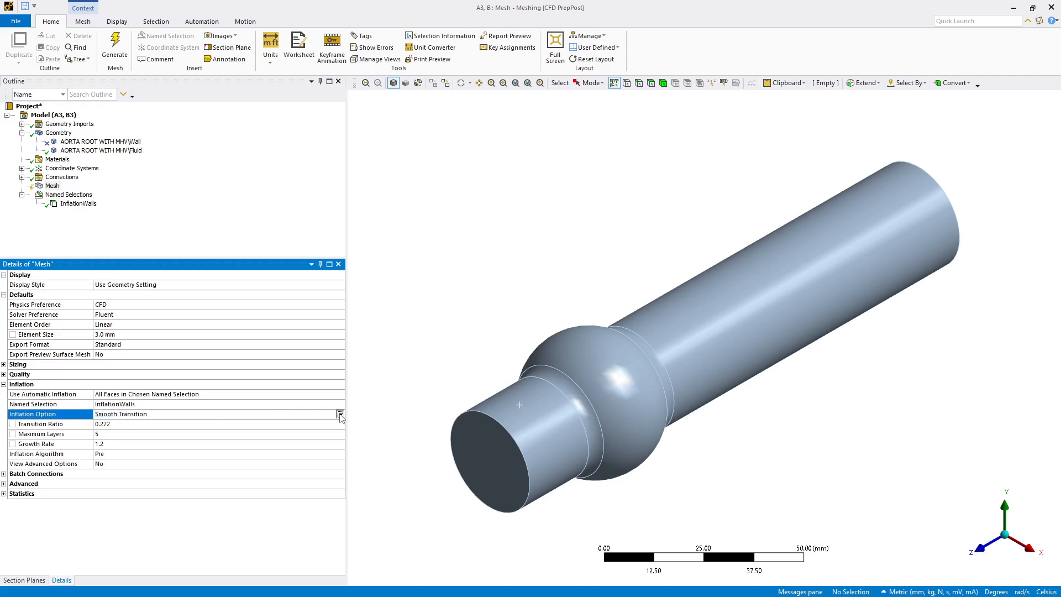
click(304, 435)
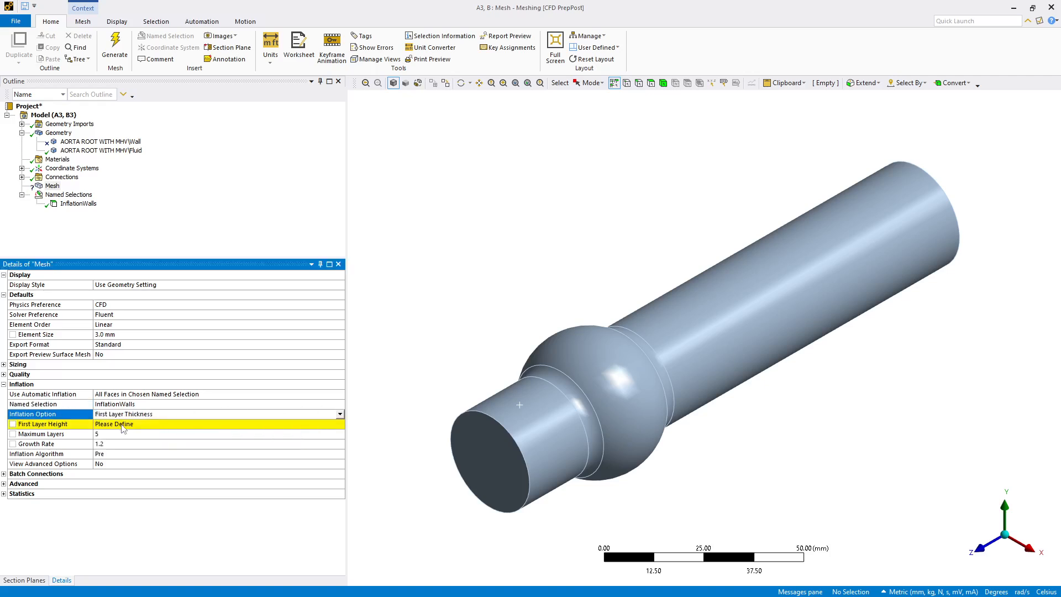
click(120, 423)
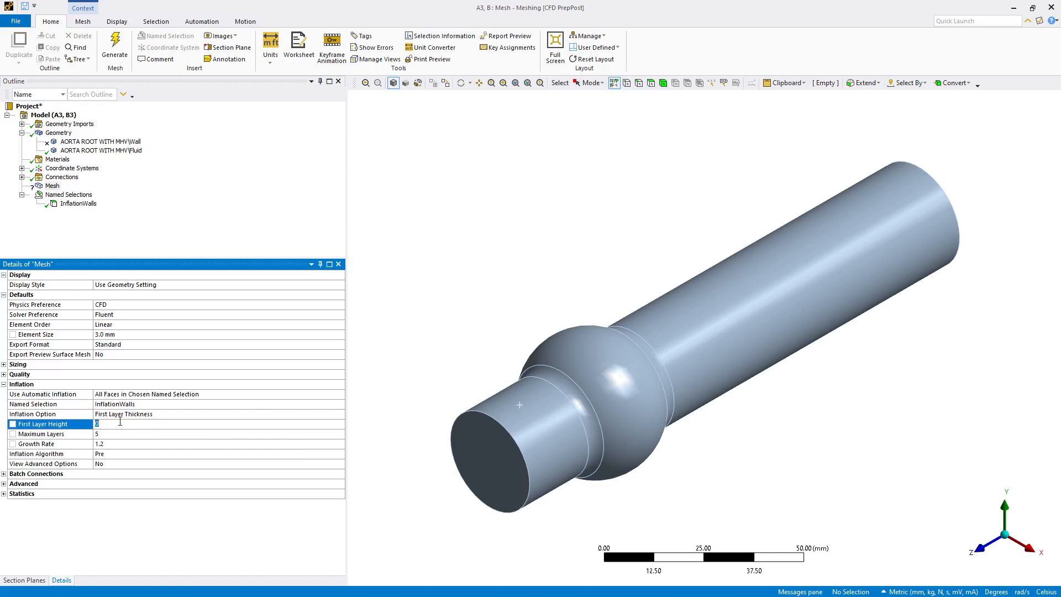
click(99, 435)
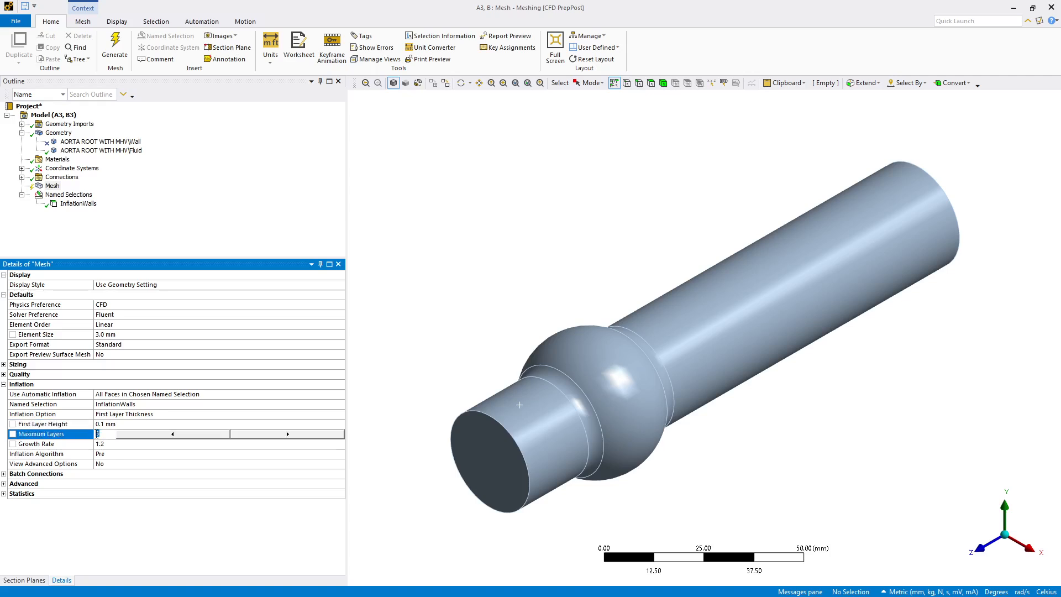
key(Return)
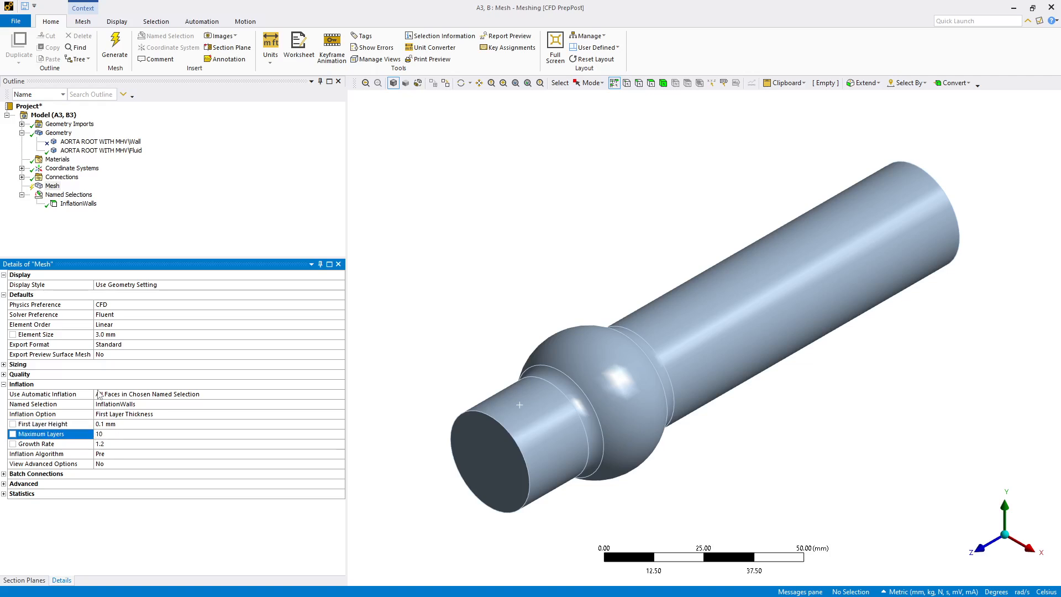
Step: Generate the mesh for the aorta root's fluid body
click(103, 232)
right_click(54, 191)
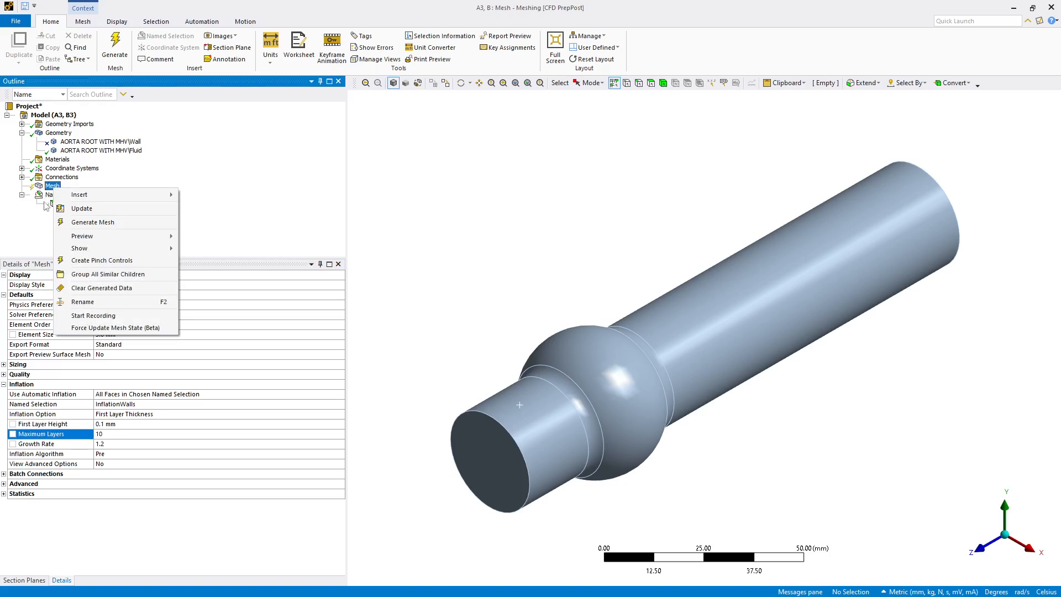
click(71, 223)
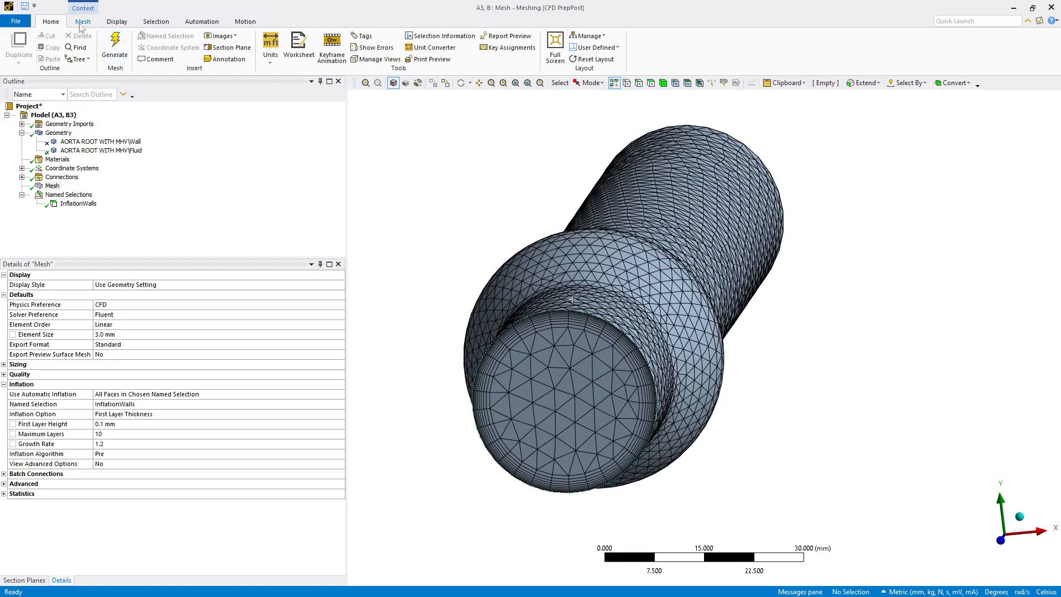
Step: Cut a section plane lengthwise through the aorta root mesh and view its interior elements and inflation layers
click(118, 23)
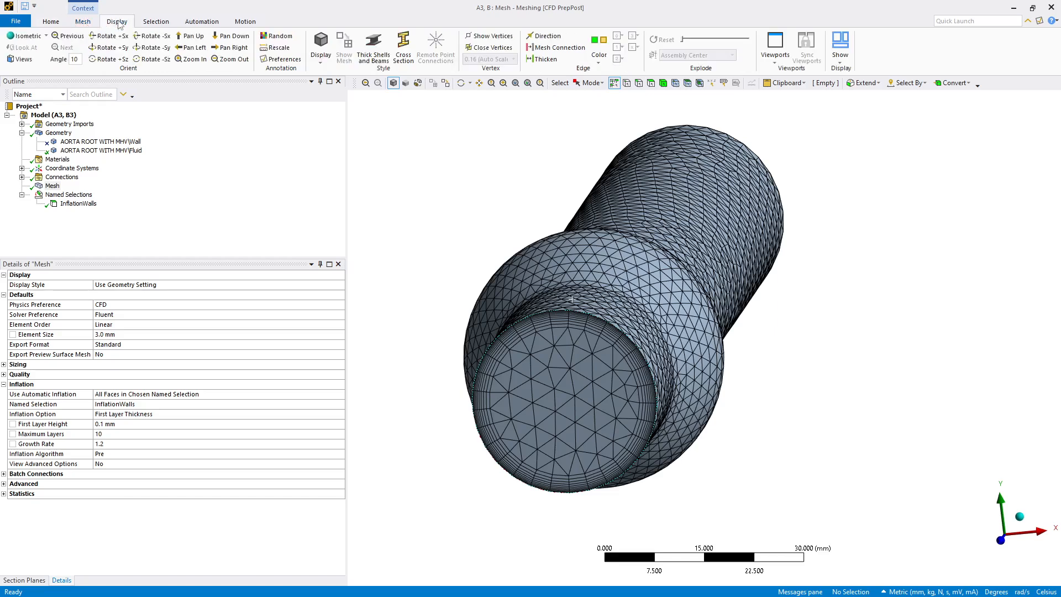
click(51, 22)
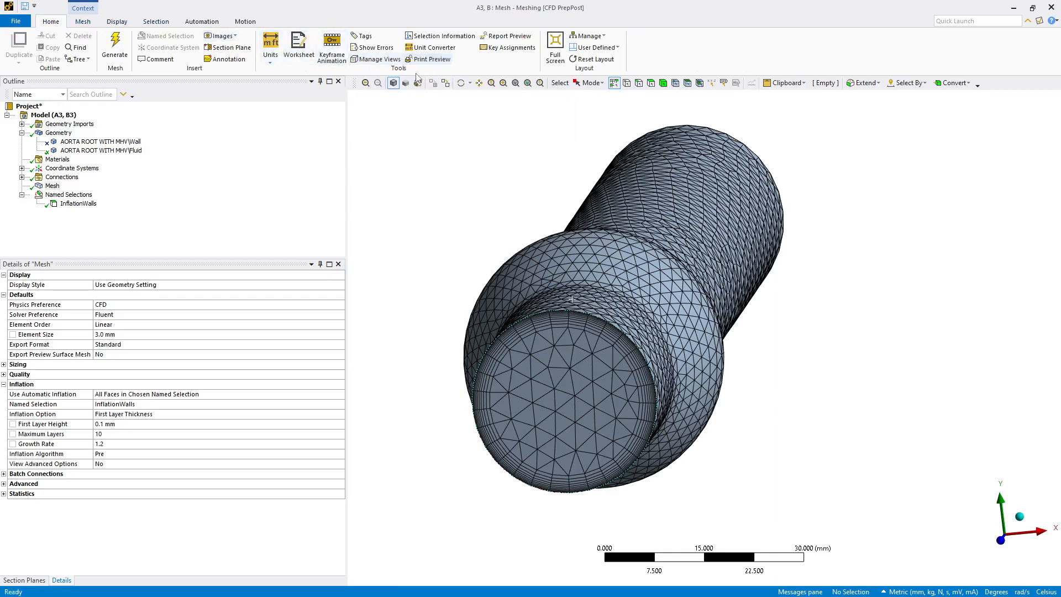
middle_drag(413, 97, 388, 142)
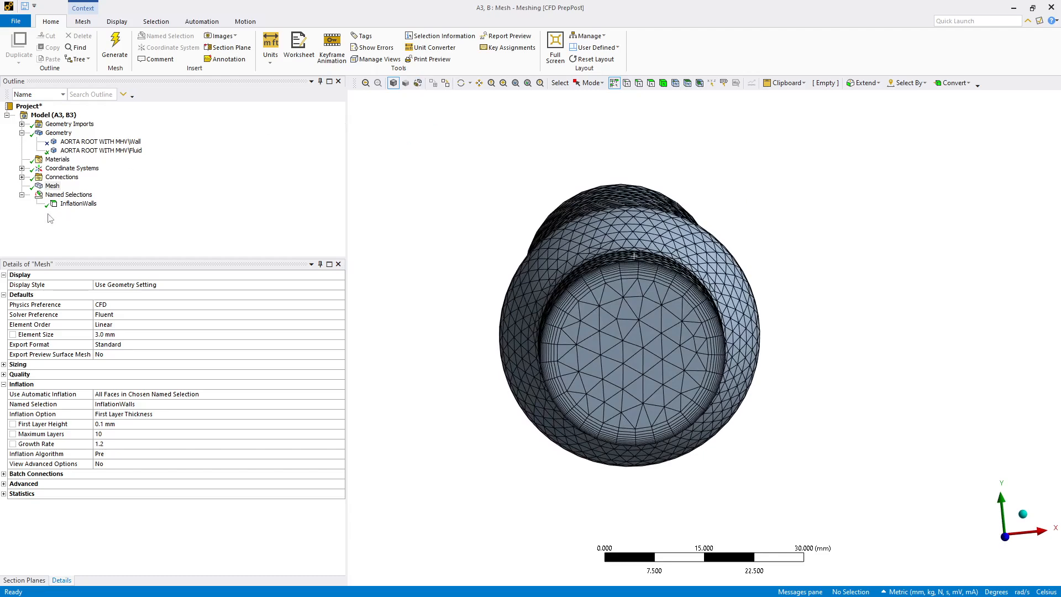
click(227, 47)
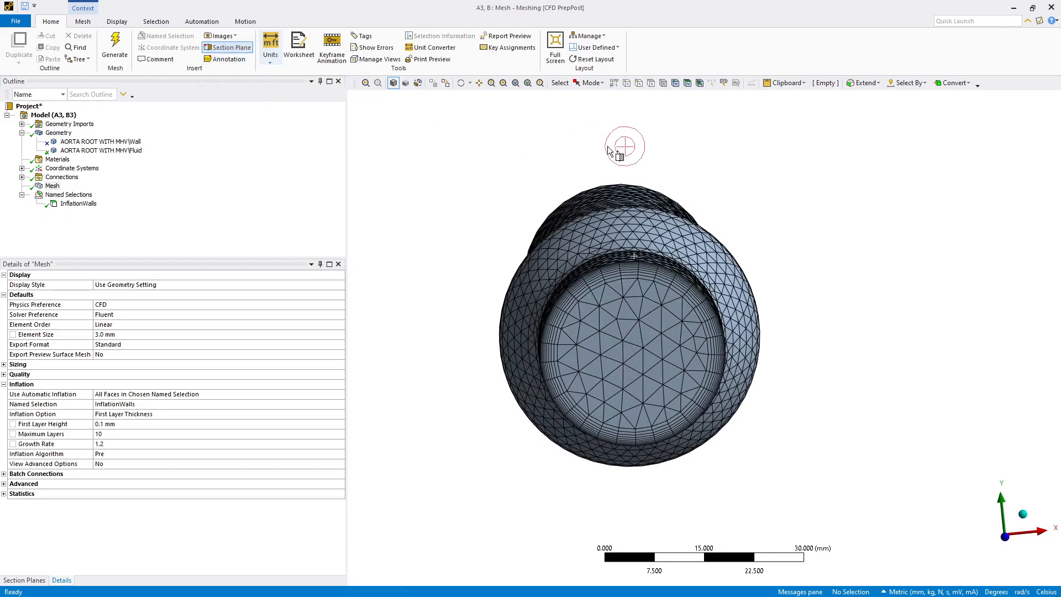
mouse_move(621, 142)
middle_down()
mouse_move(611, 145)
mouse_move(624, 157)
middle_up()
drag(624, 157, 637, 488)
middle_drag(637, 487, 232, 222)
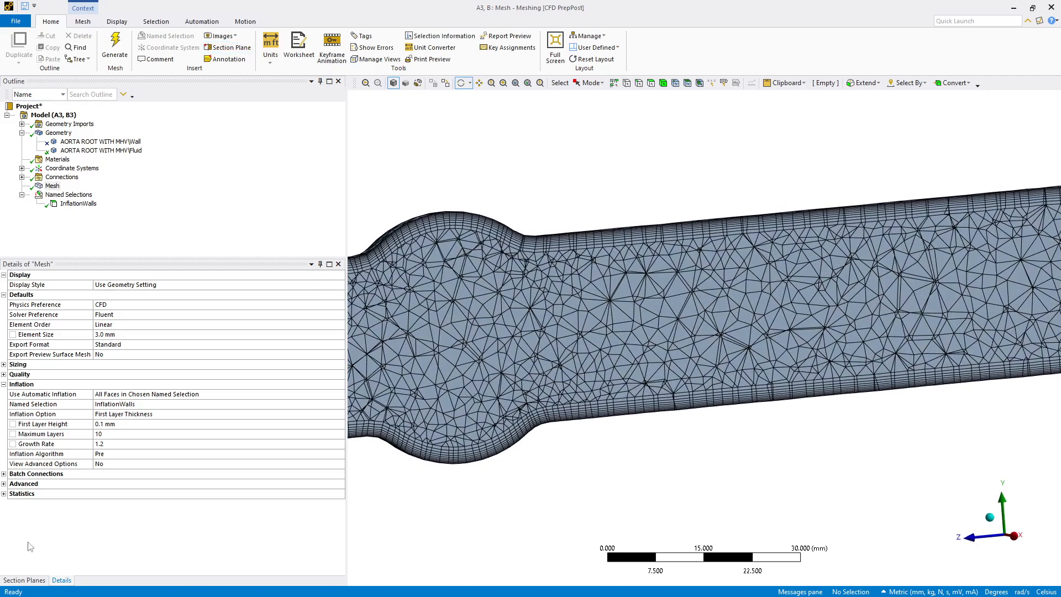
Step: Show whole elements along Section Plane 1 to inspect the interior mesh, and turn the section plane off
click(25, 581)
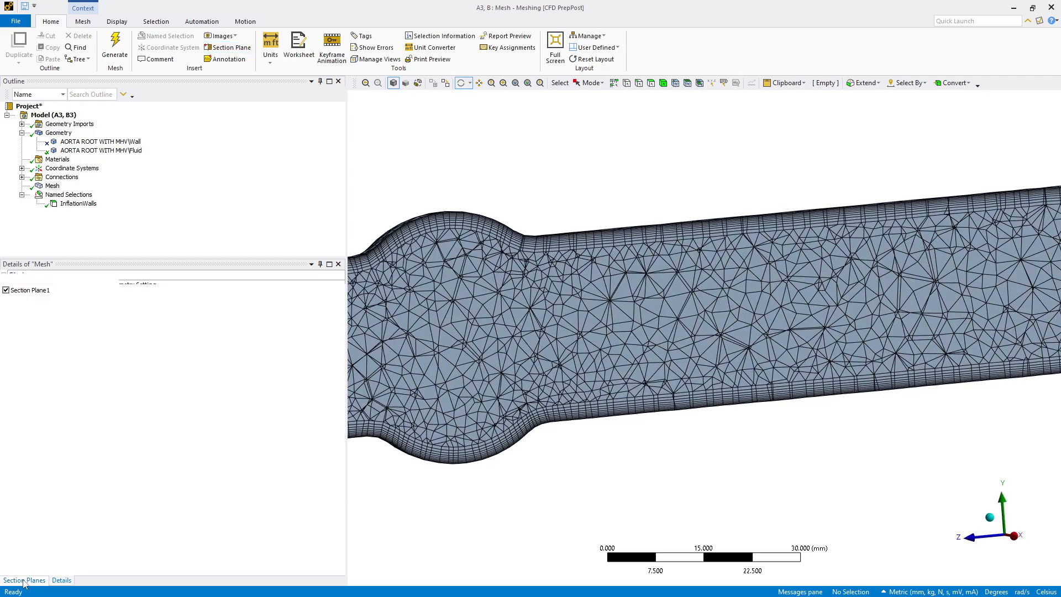
click(36, 294)
click(55, 277)
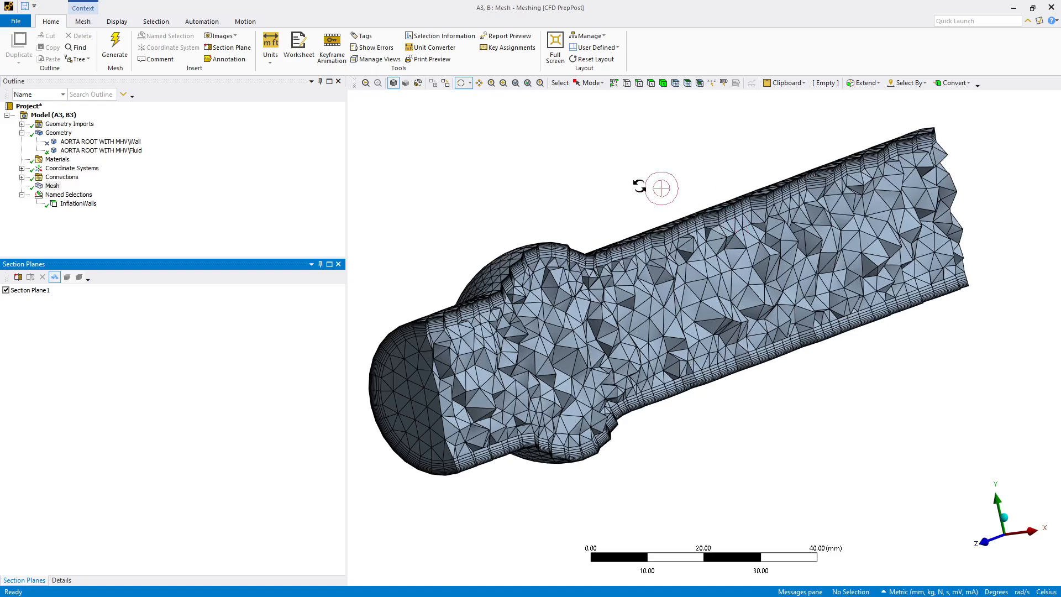
click(72, 223)
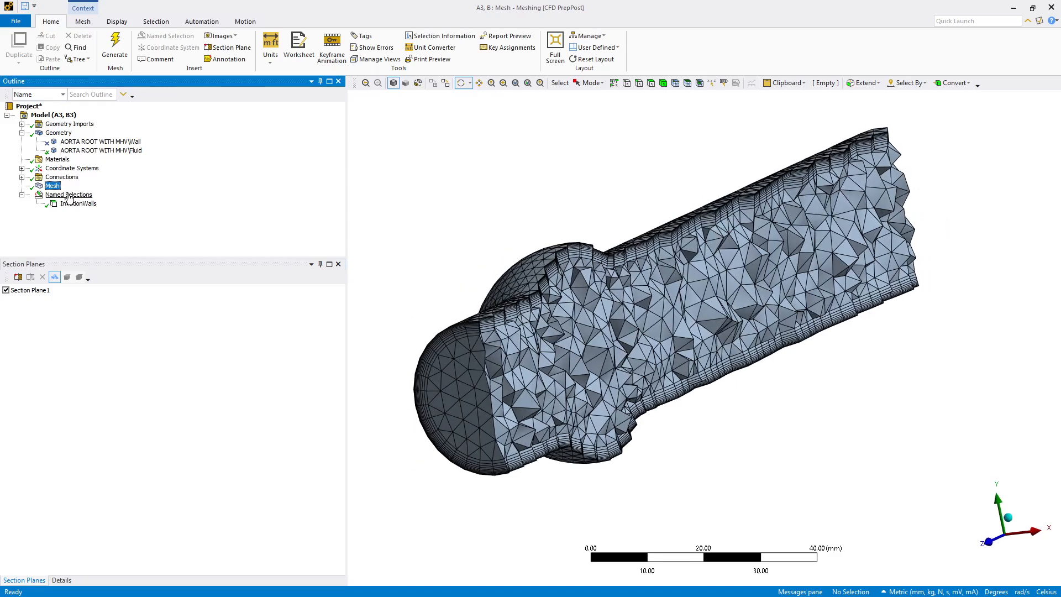
click(7, 290)
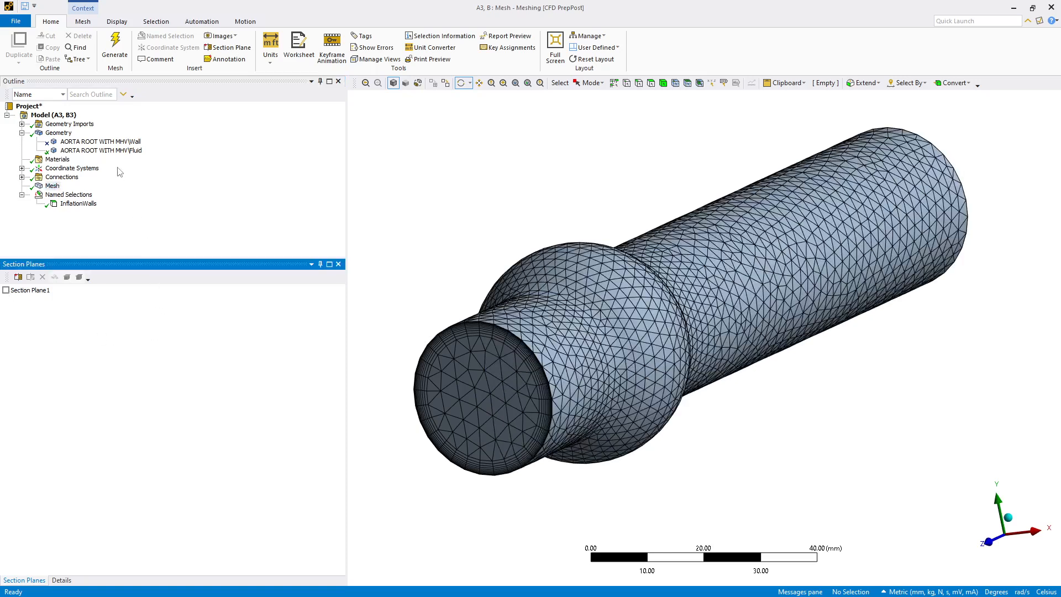
Step: Create a named selection called Inlet from the end face of the short tube beside the bulge
click(64, 195)
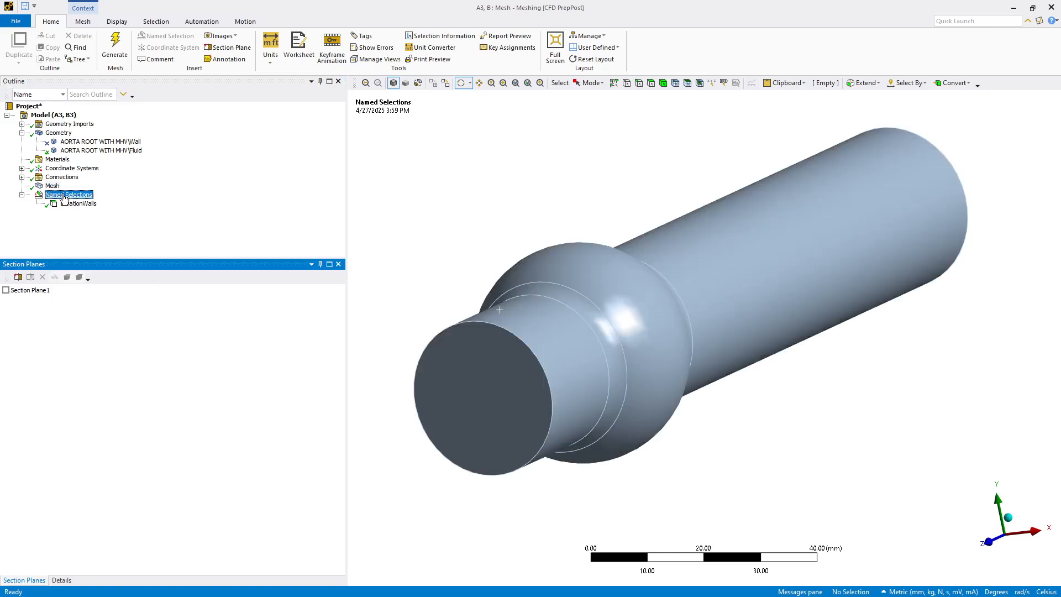
right_click(64, 195)
mouse_move(92, 203)
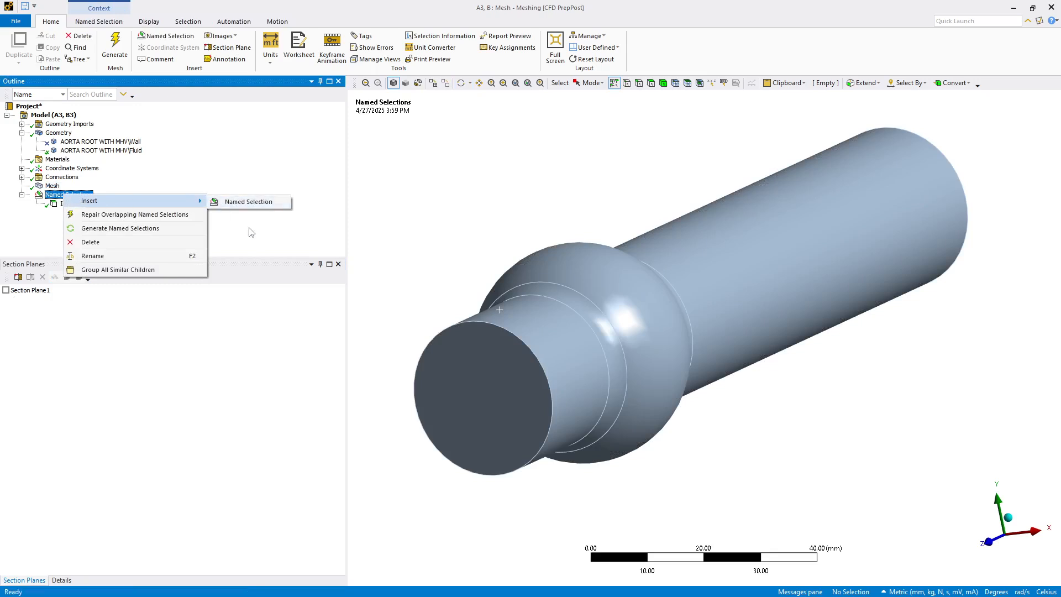
click(281, 231)
click(482, 370)
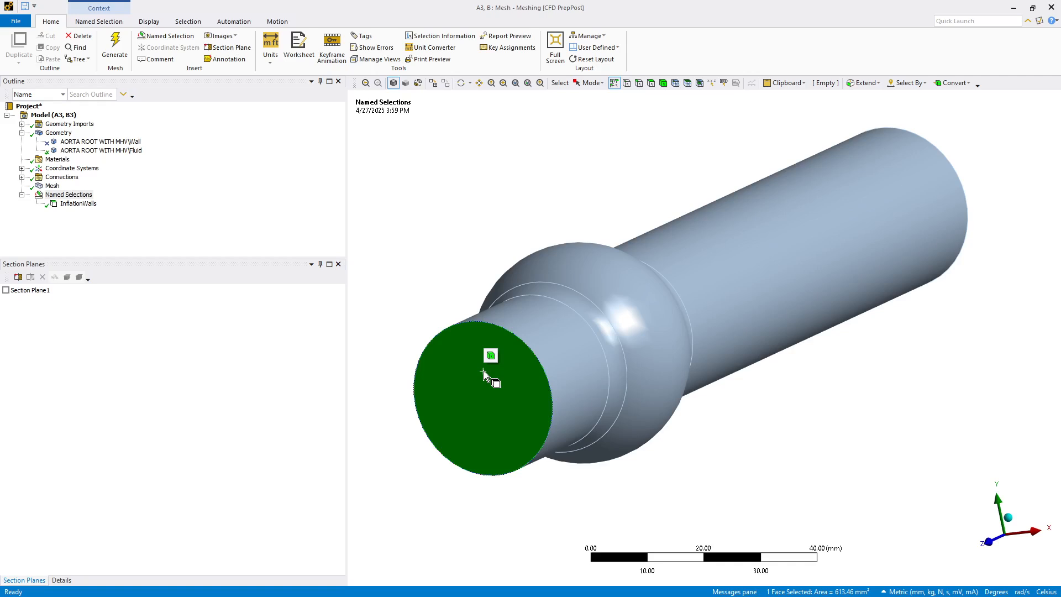
text(n)
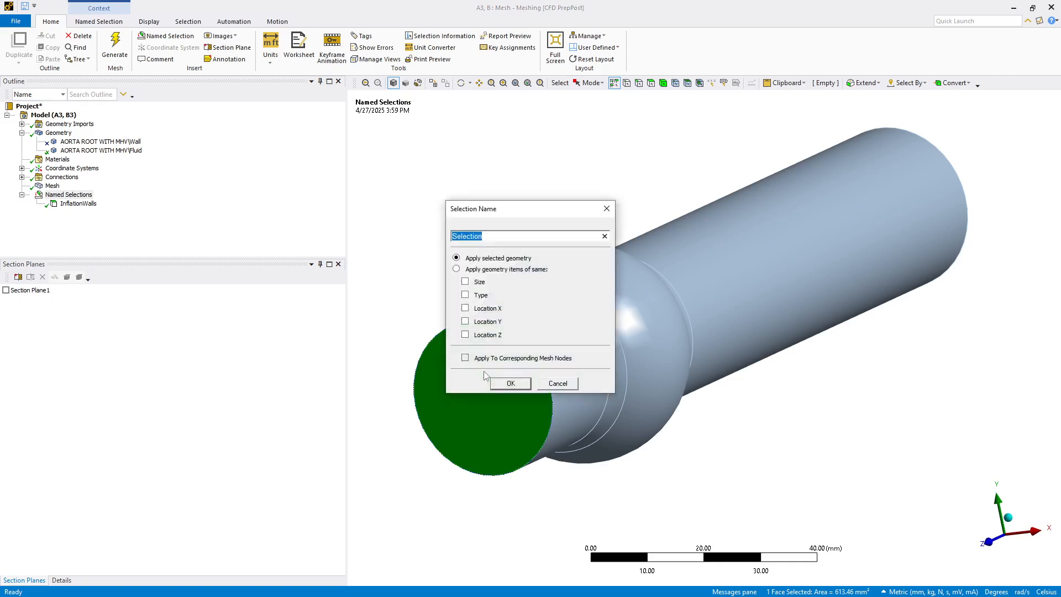
text(Inlet)
key(Return)
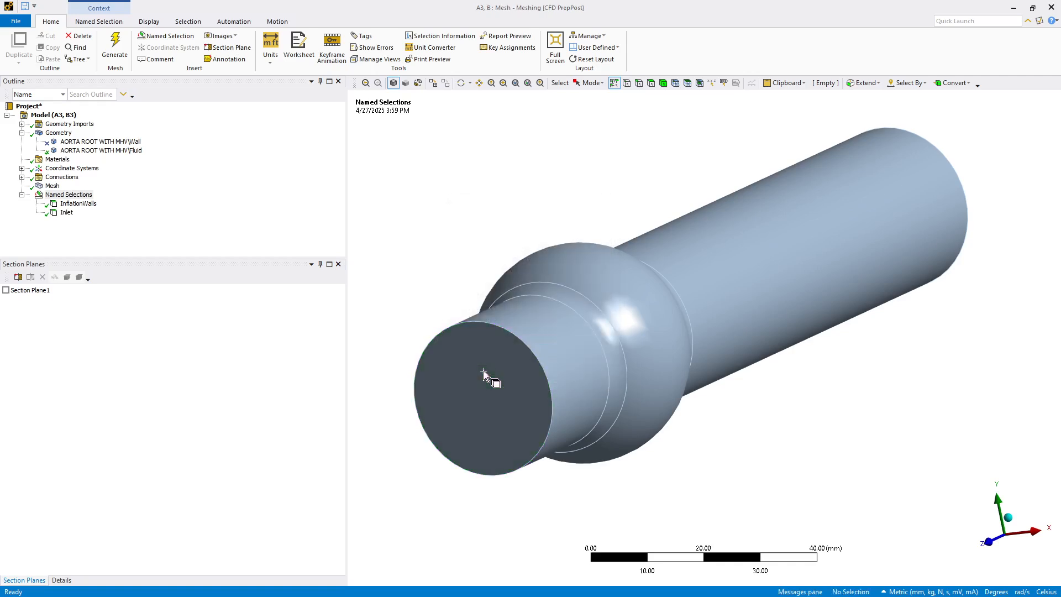
Step: Create a named selection called Outlet from the end face of the long tube
middle_drag(483, 370, 1050, 277)
click(1049, 278)
text(n)
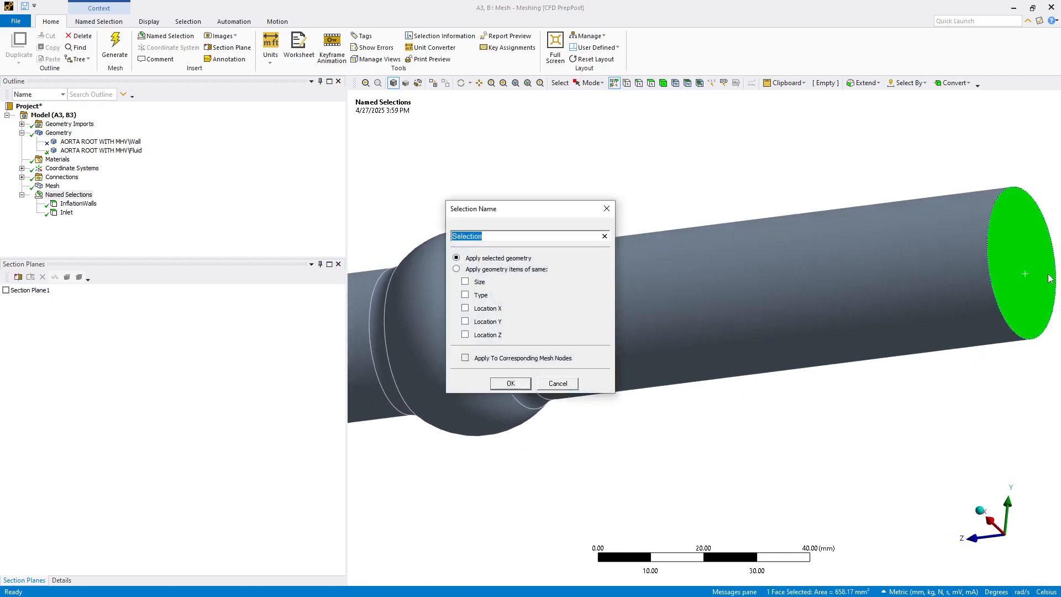
text(Outlet)
key(Return)
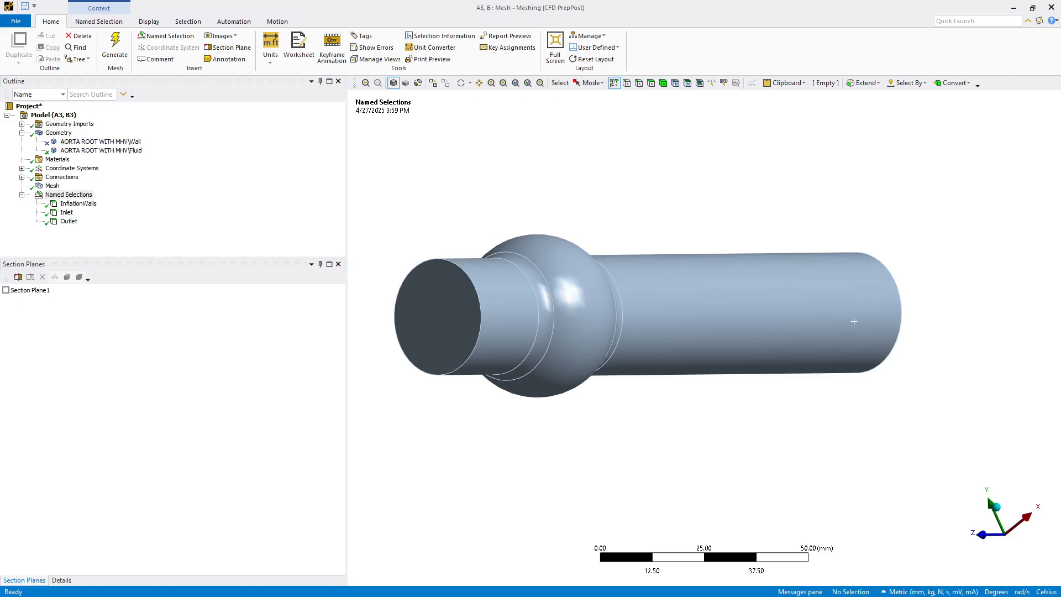
Step: Switch to Workbench and update the Mesh cell of the standalone Mesh system
key(alt+Tab)
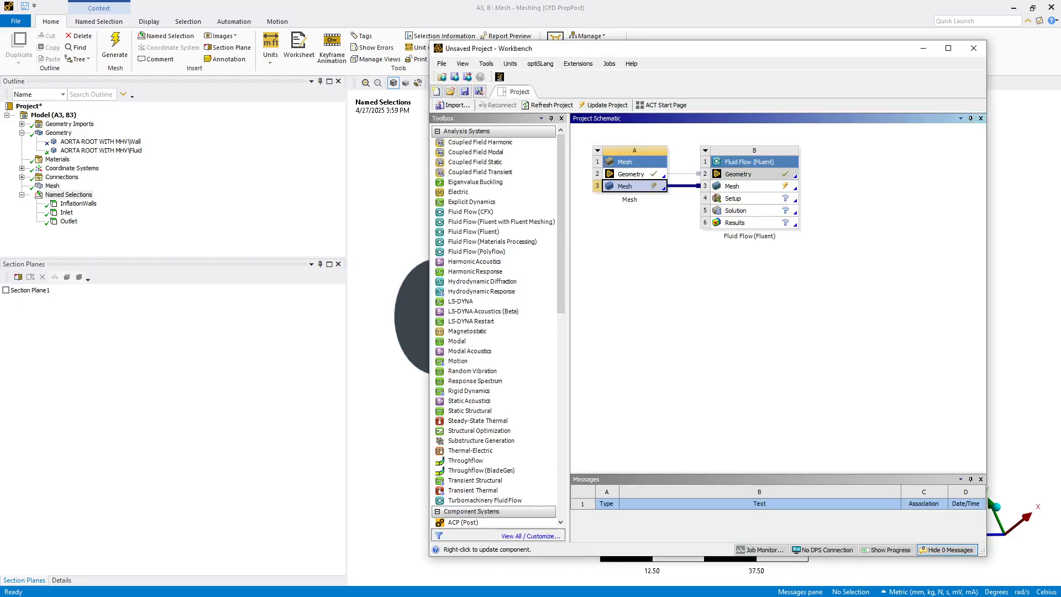
right_click(641, 190)
click(657, 250)
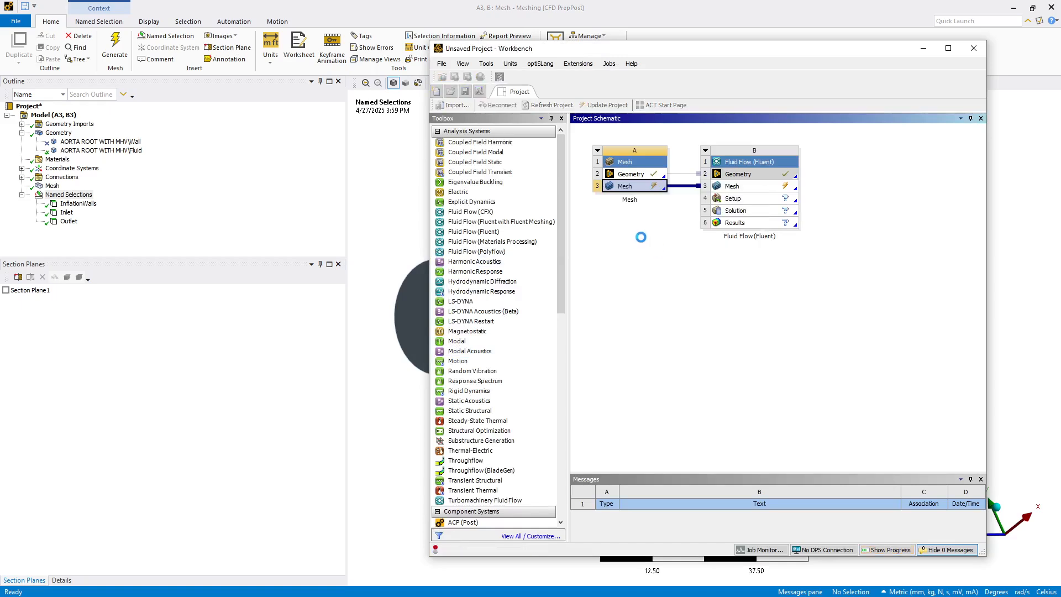
Step: Open the Setup cell of the Fluid Flow (Fluent) system
click(743, 202)
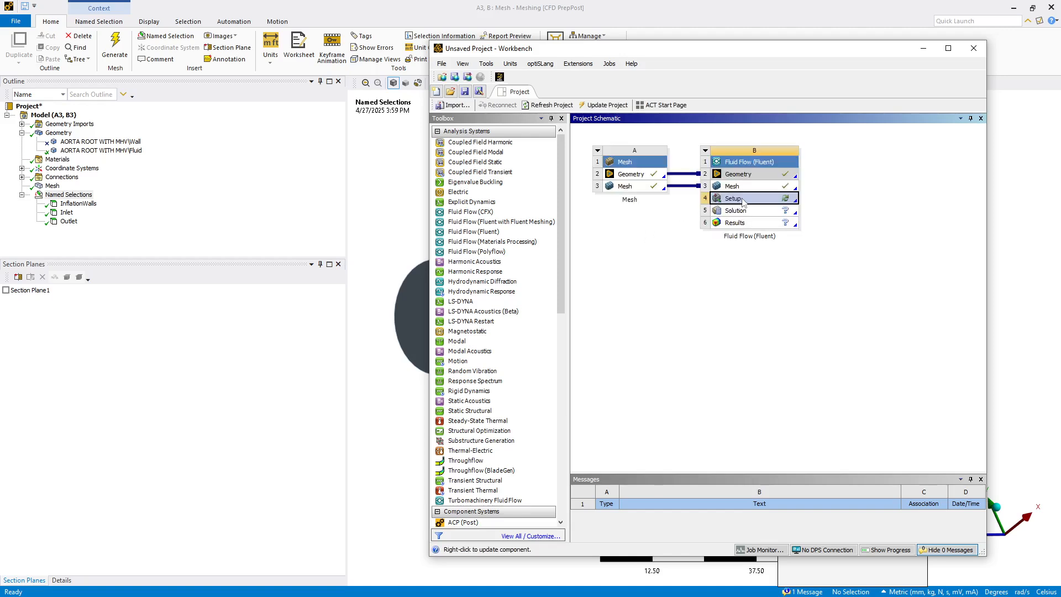